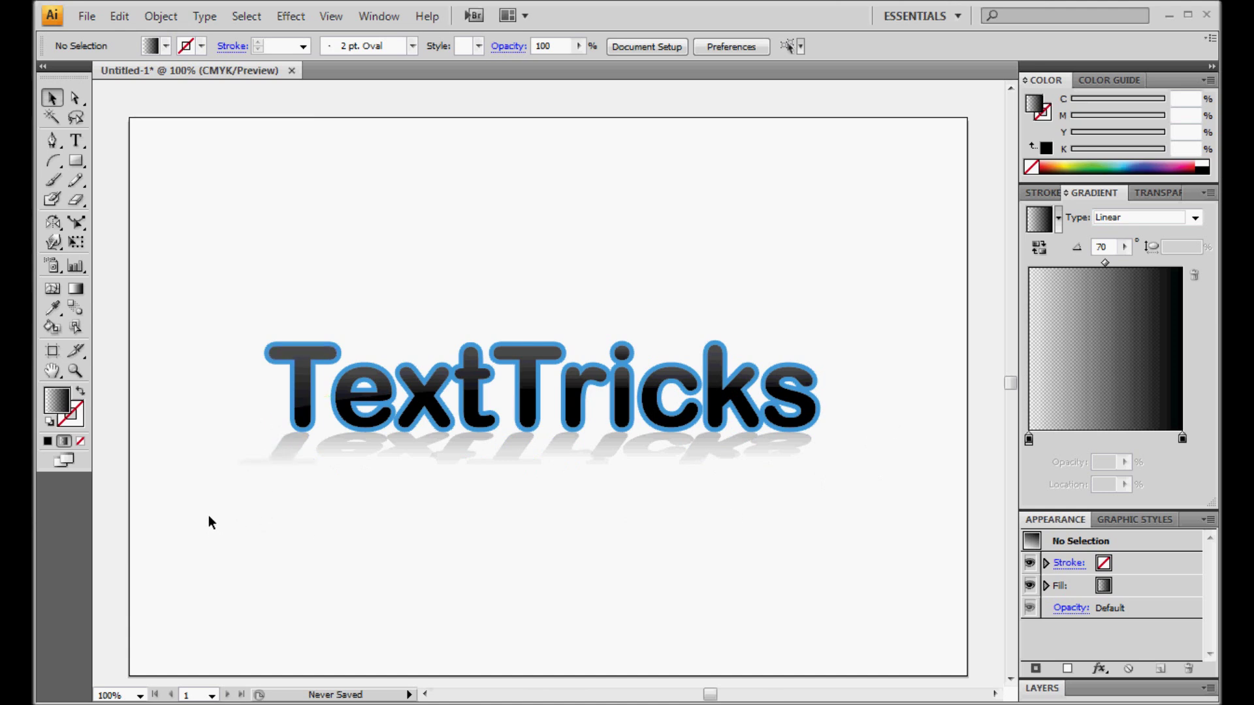
# Marquee-select the finished TextTricks artwork together with its reflection.
pyautogui.moveTo(209, 520); pyautogui.dragTo(874, 238)
# Delete the old artwork and type 'TextTricks' in black Arial Rounded MT Bold.
pyautogui.press('Delete')
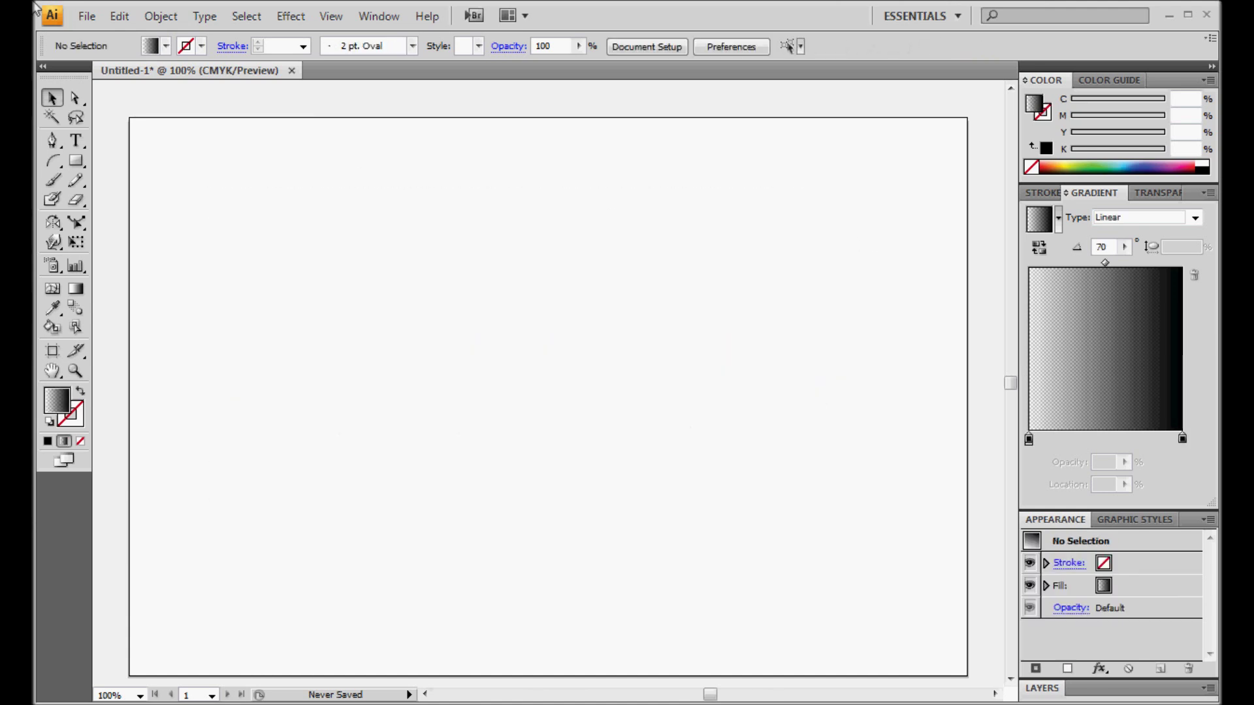
pyautogui.click(77, 140)
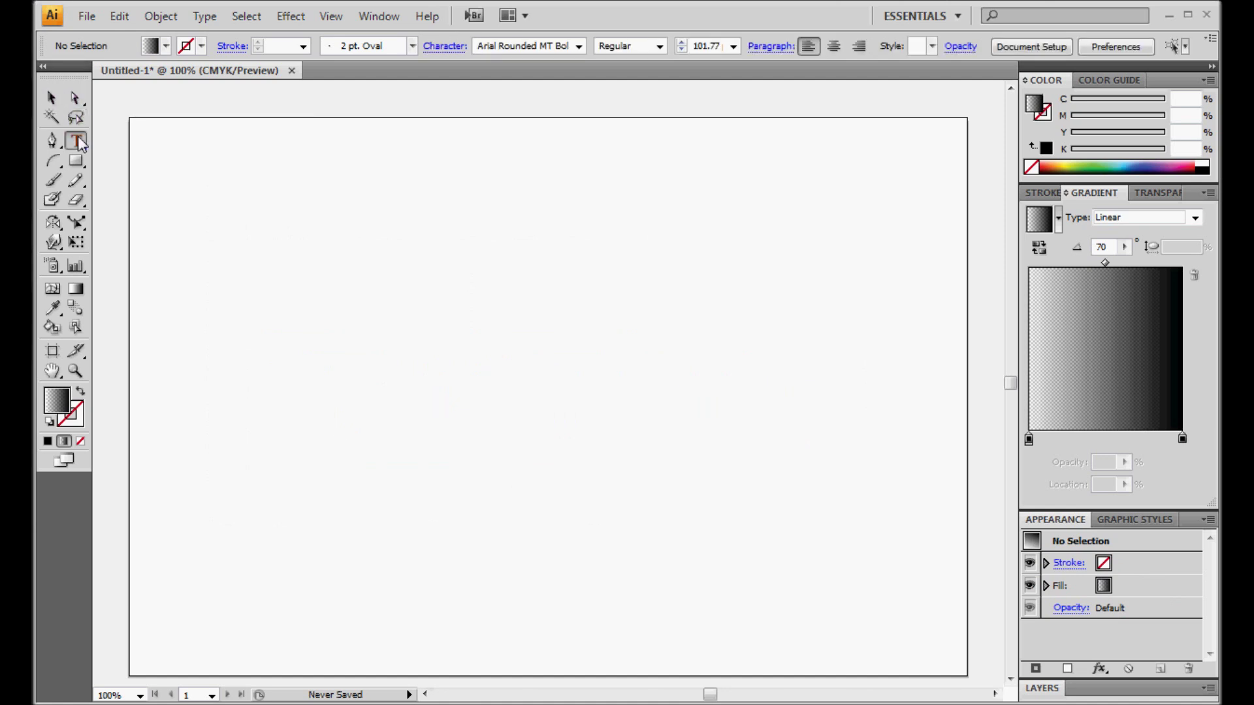
pyautogui.click(47, 440)
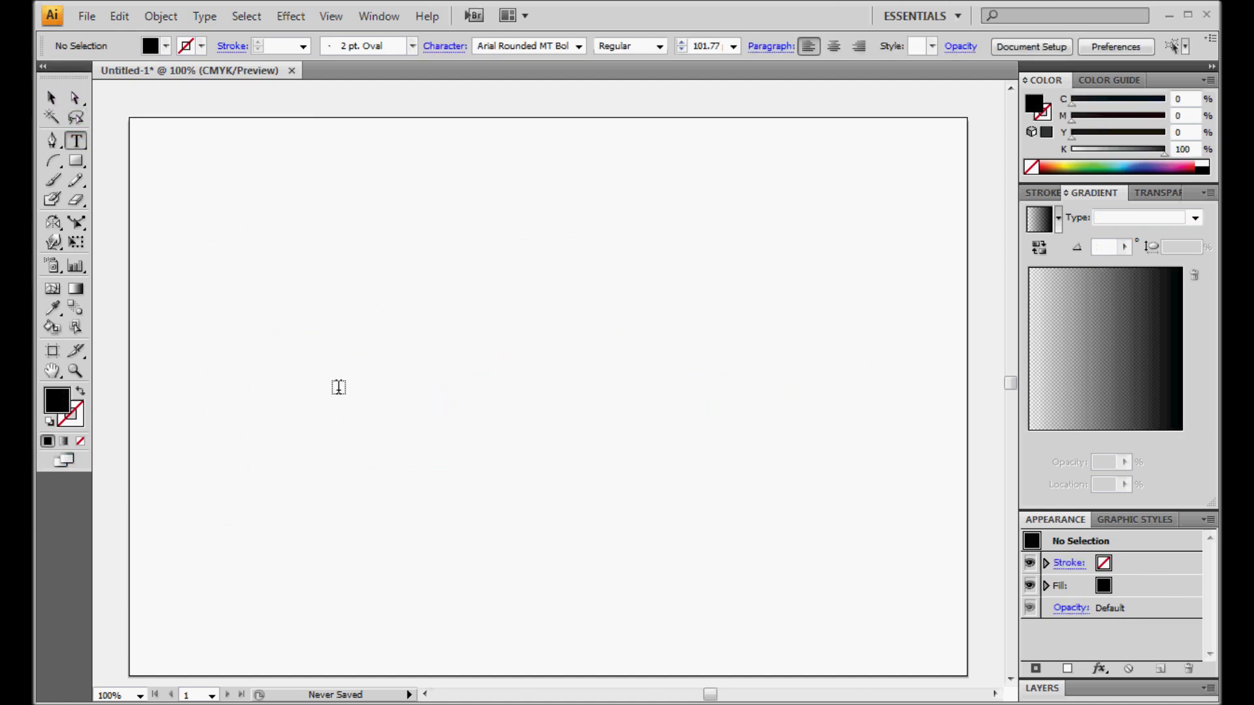
pyautogui.click(318, 361)
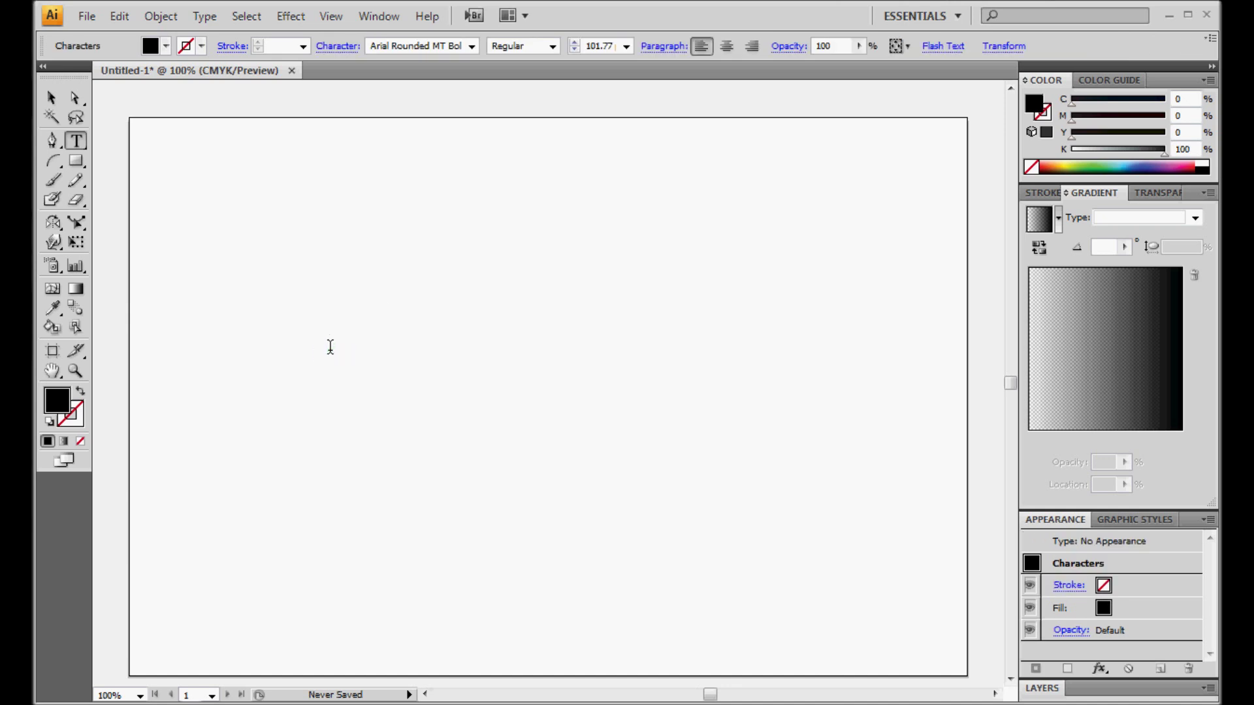
pyautogui.click(472, 46)
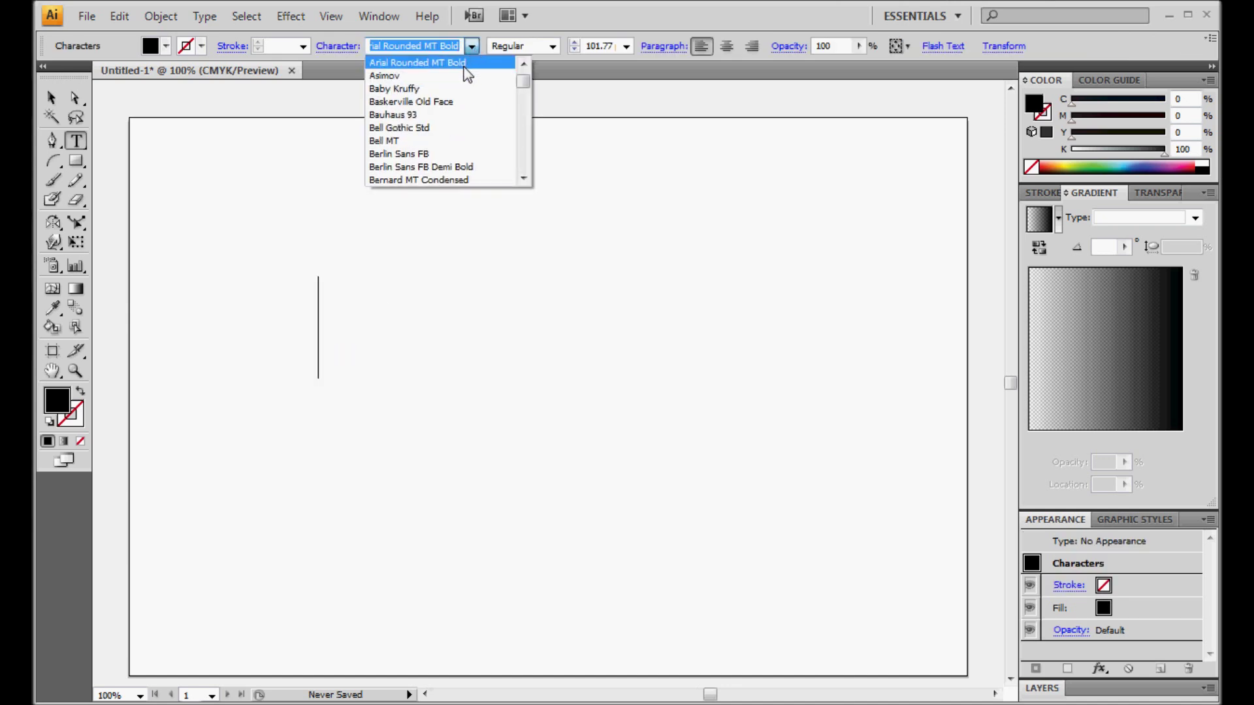
pyautogui.click(449, 65)
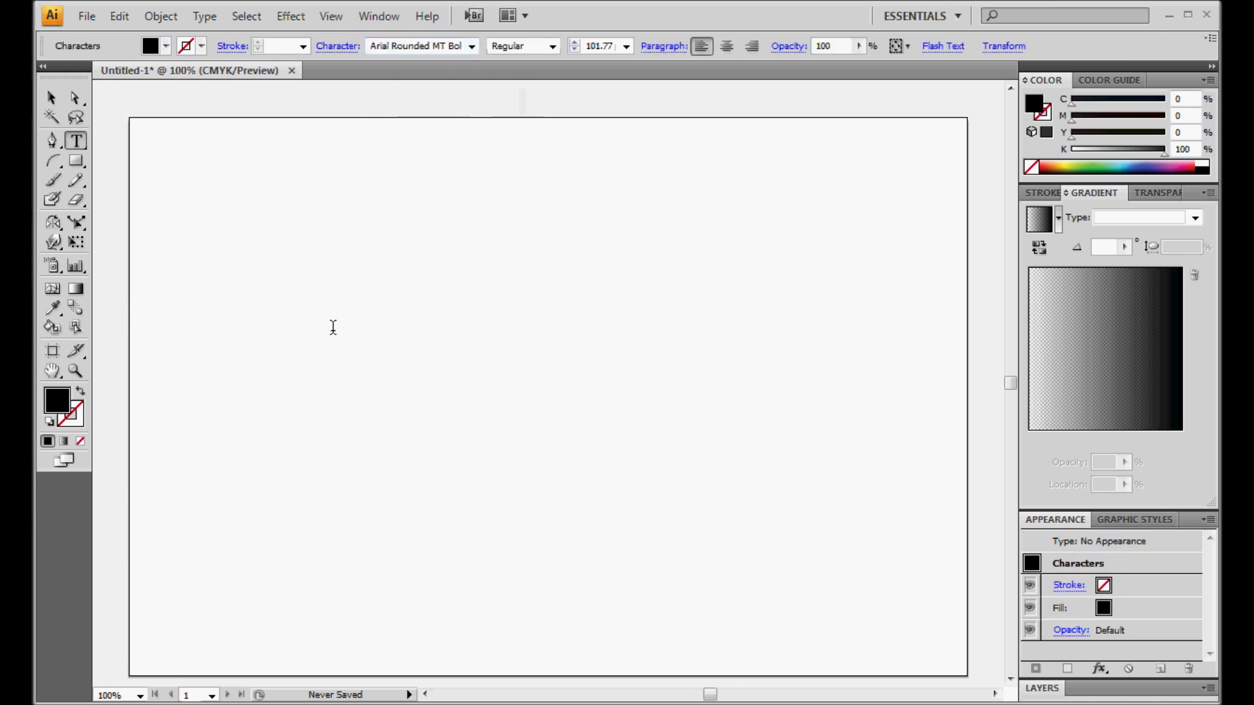
pyautogui.write('Text')
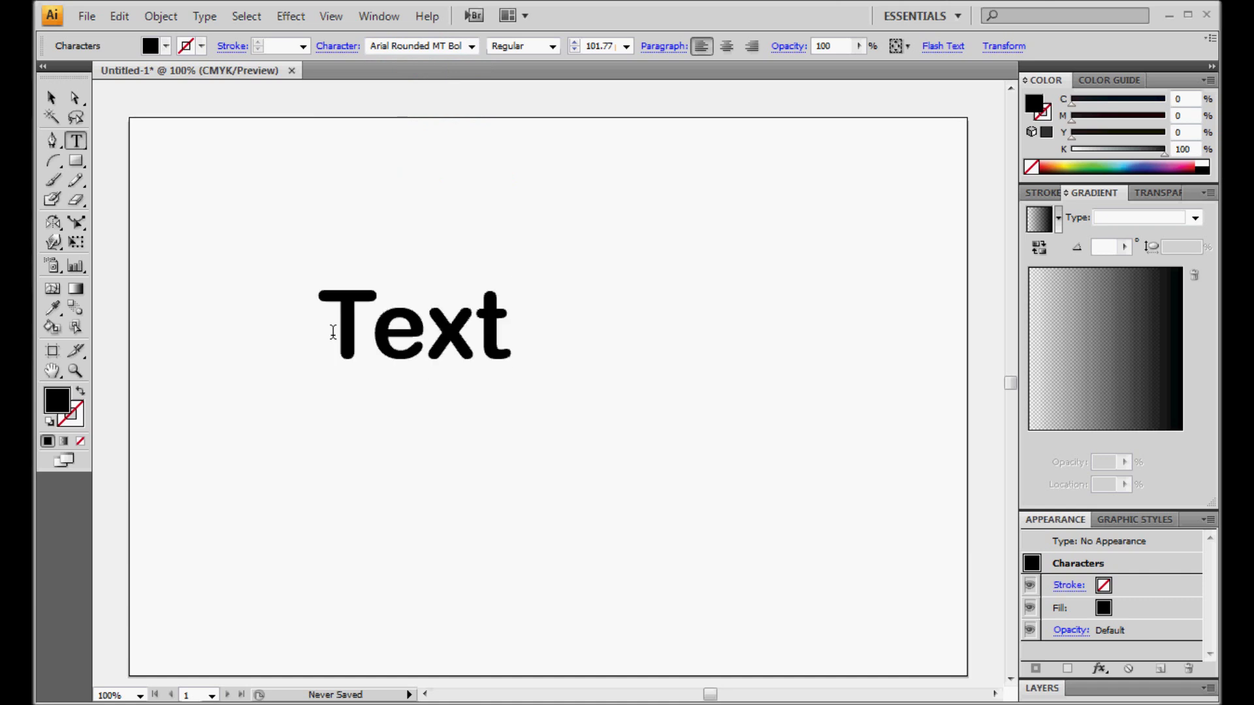
pyautogui.write('Tricks')
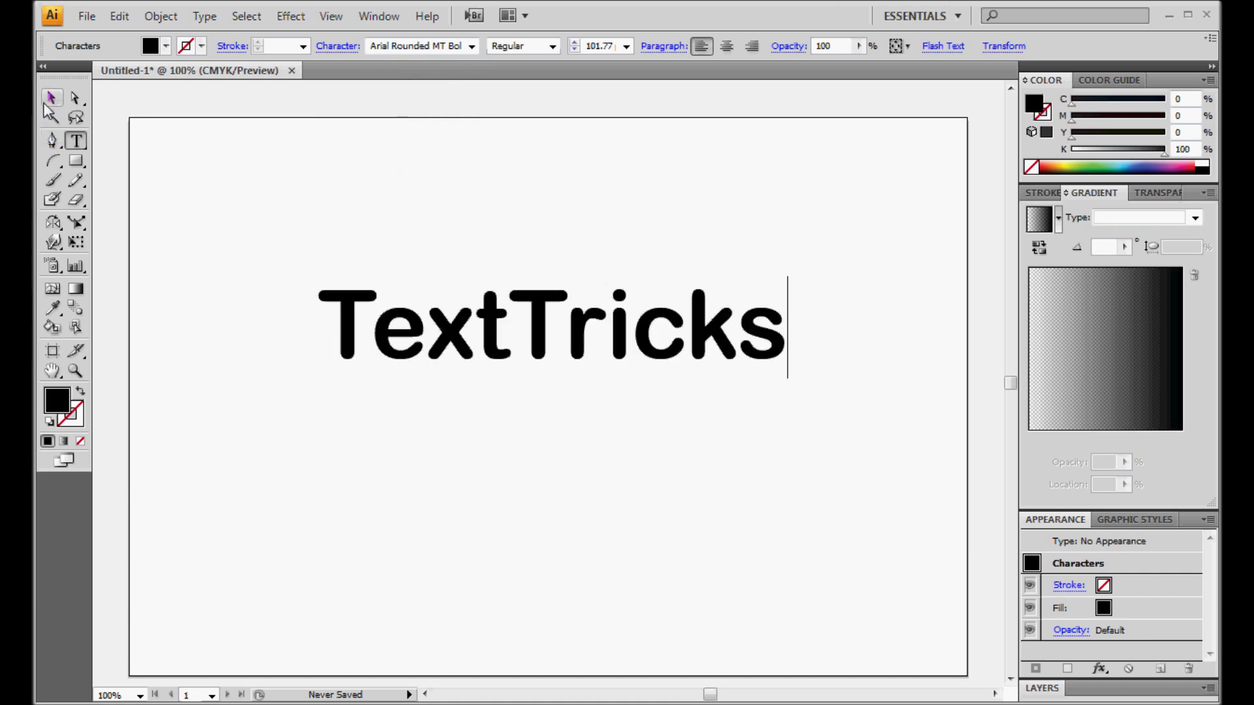
# Enlarge the TextTricks text, move it slightly lower, and convert it to outlines.
pyautogui.click(46, 101)
pyautogui.moveTo(593, 360); pyautogui.dragTo(588, 386)
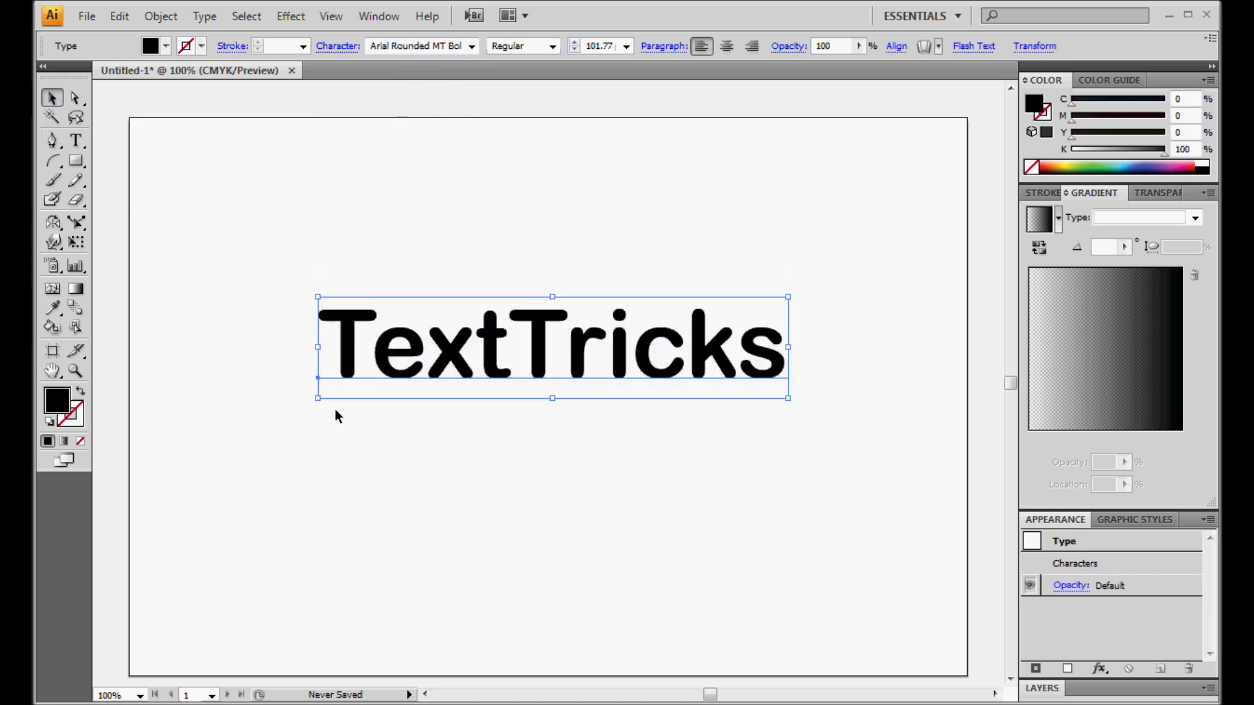
pyautogui.moveTo(316, 399); pyautogui.dragTo(279, 406)
pyautogui.moveTo(520, 369)
pyautogui.mouseDown()
pyautogui.moveTo(546, 375)
pyautogui.moveTo(533, 376)
pyautogui.mouseUp()
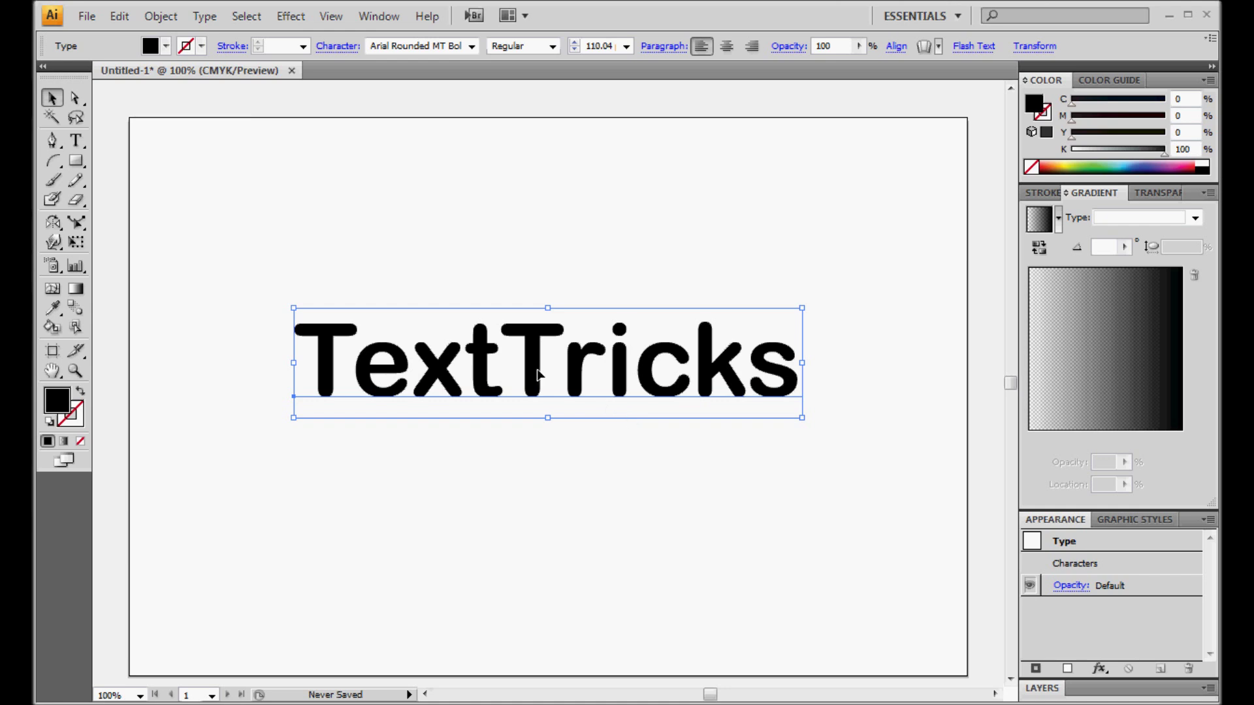
pyautogui.click(161, 16)
pyautogui.moveTo(209, 16)
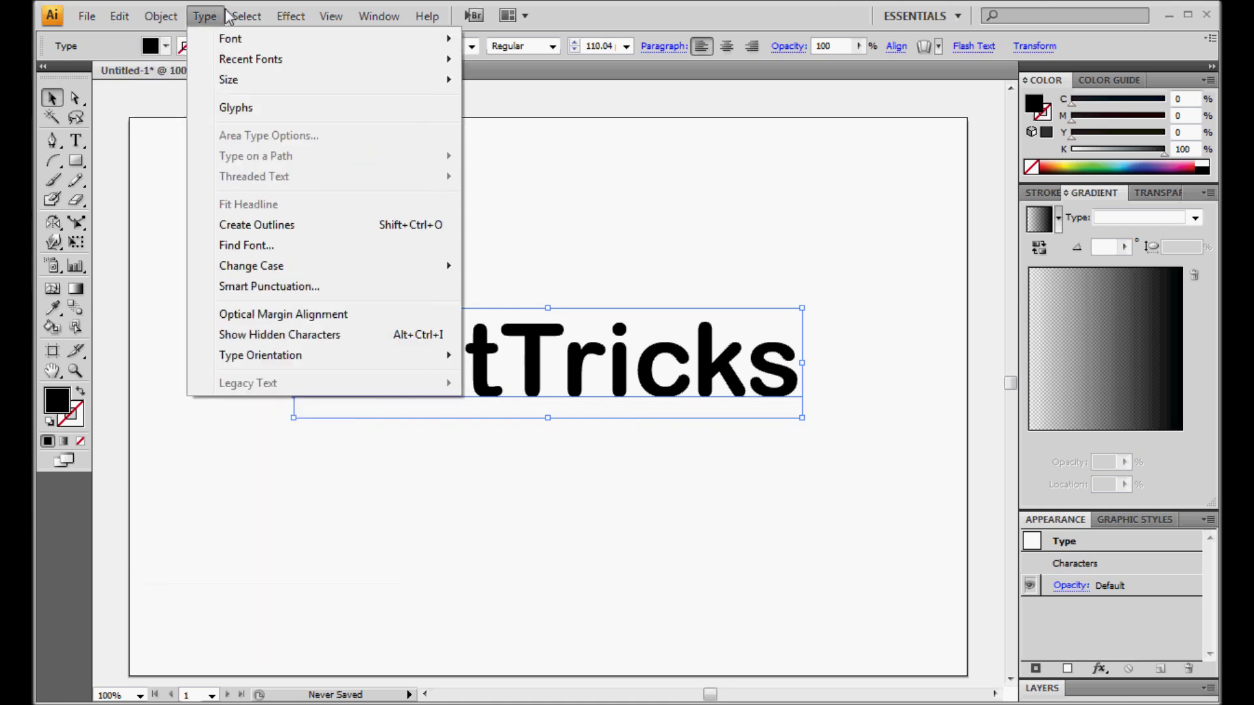
pyautogui.click(269, 225)
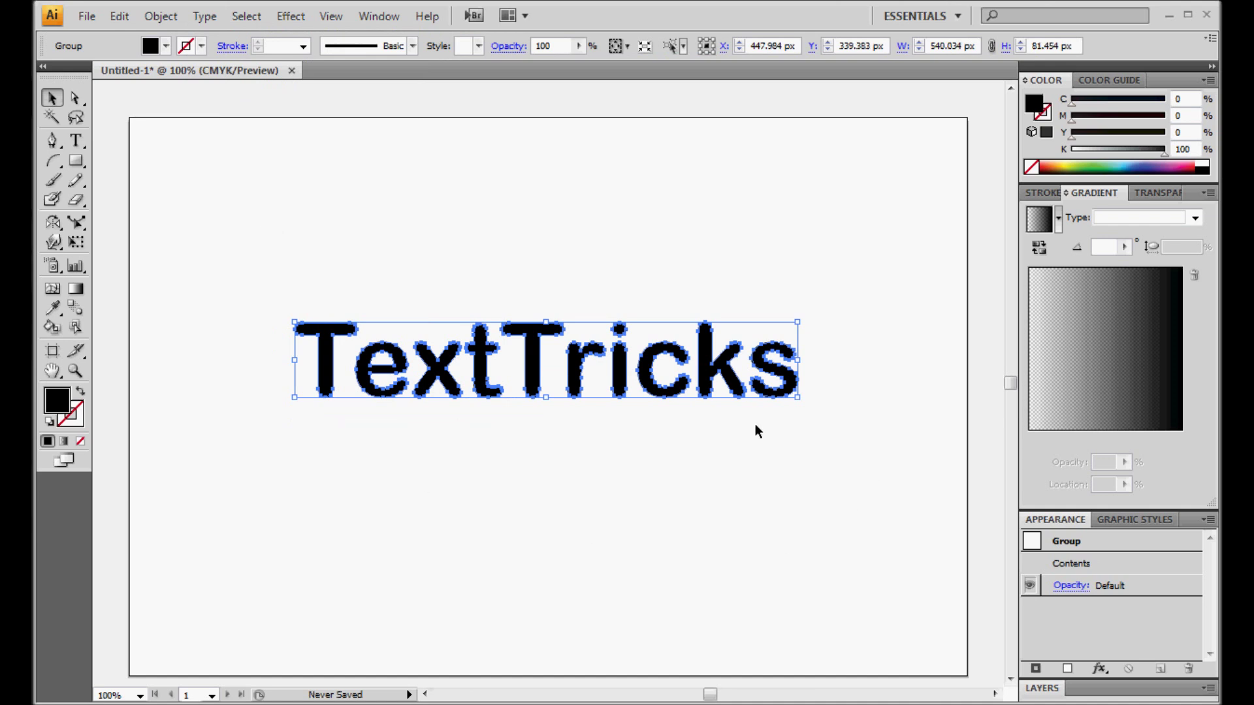
pyautogui.click(592, 491)
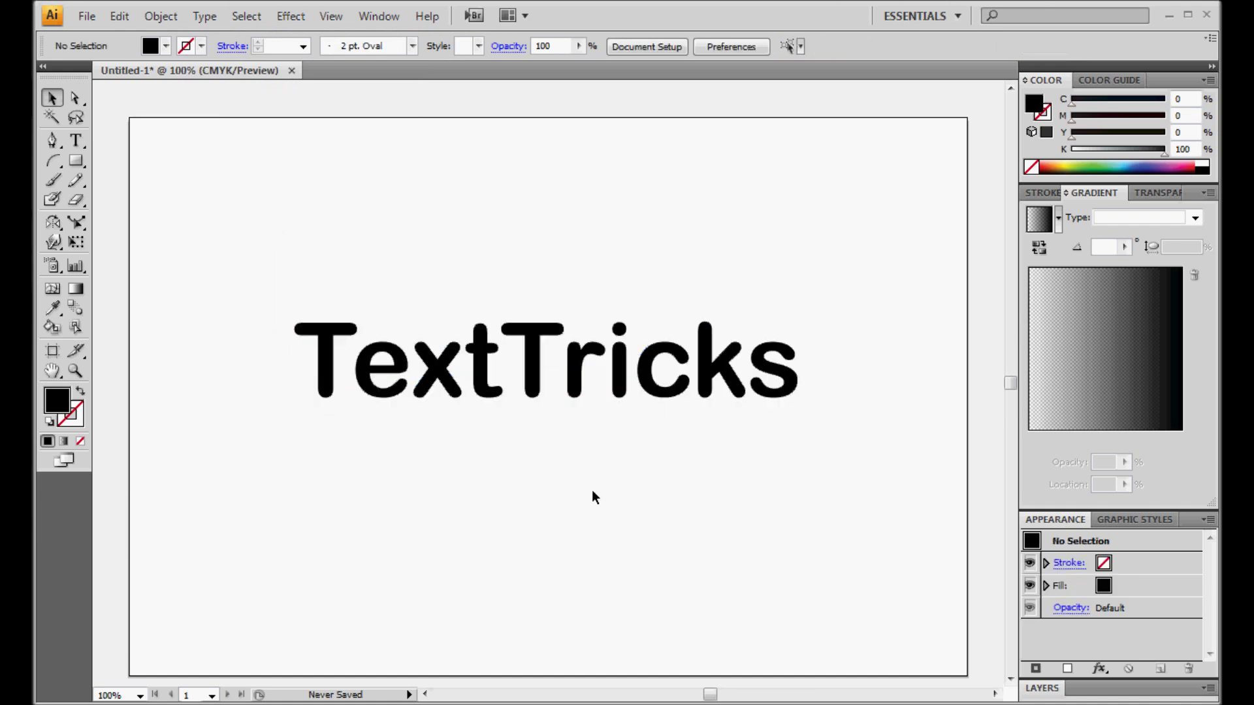
# Draw an orange rectangle below the lettering and an arc across it.
pyautogui.click(76, 161)
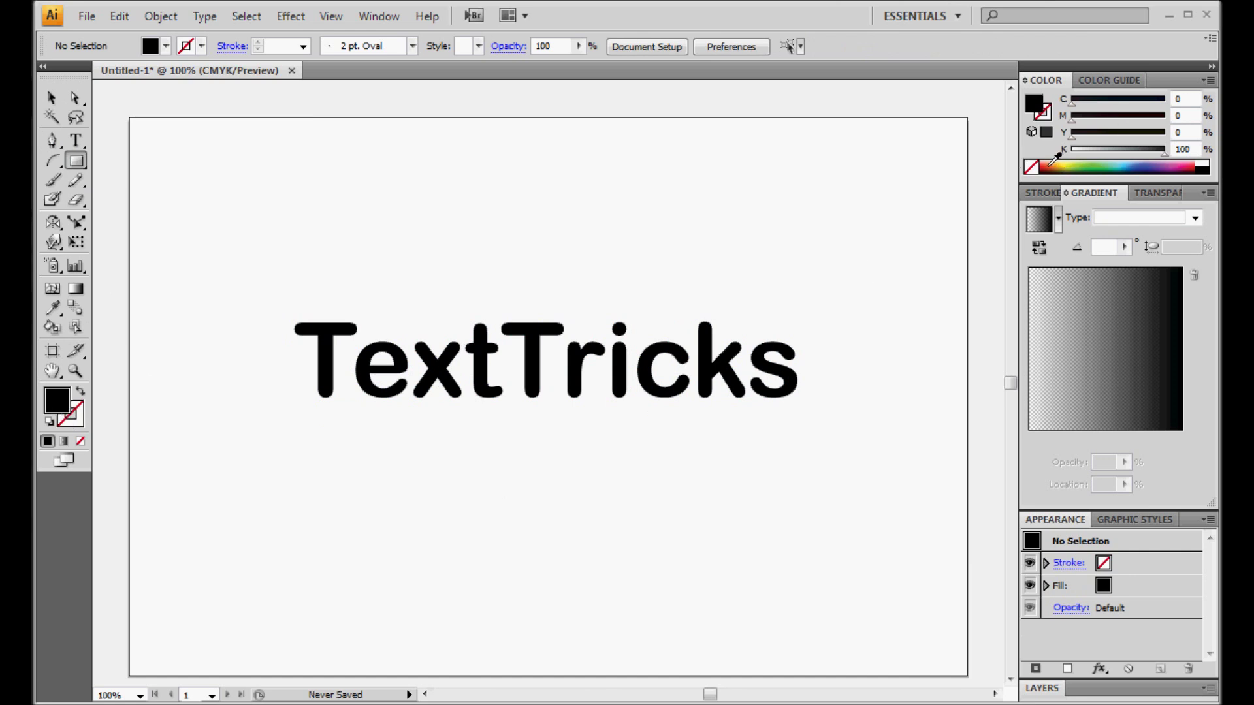
pyautogui.moveTo(1054, 162); pyautogui.dragTo(1048, 166)
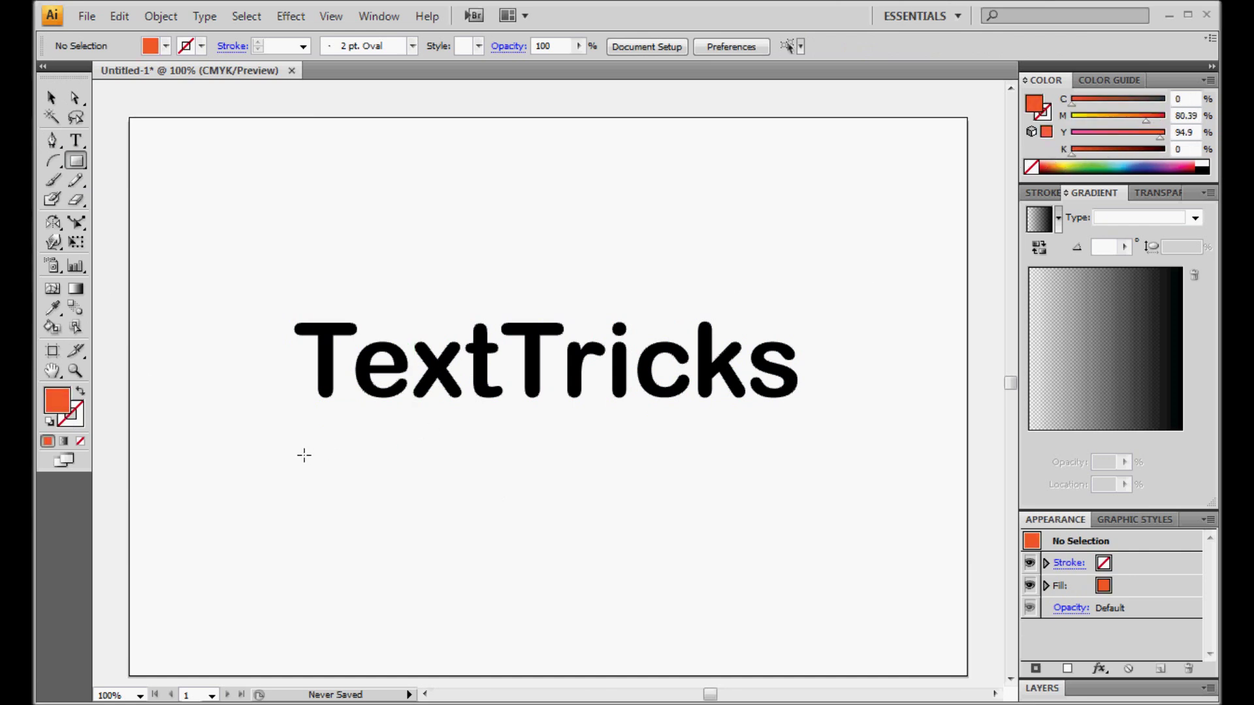
pyautogui.moveTo(279, 435); pyautogui.dragTo(814, 542)
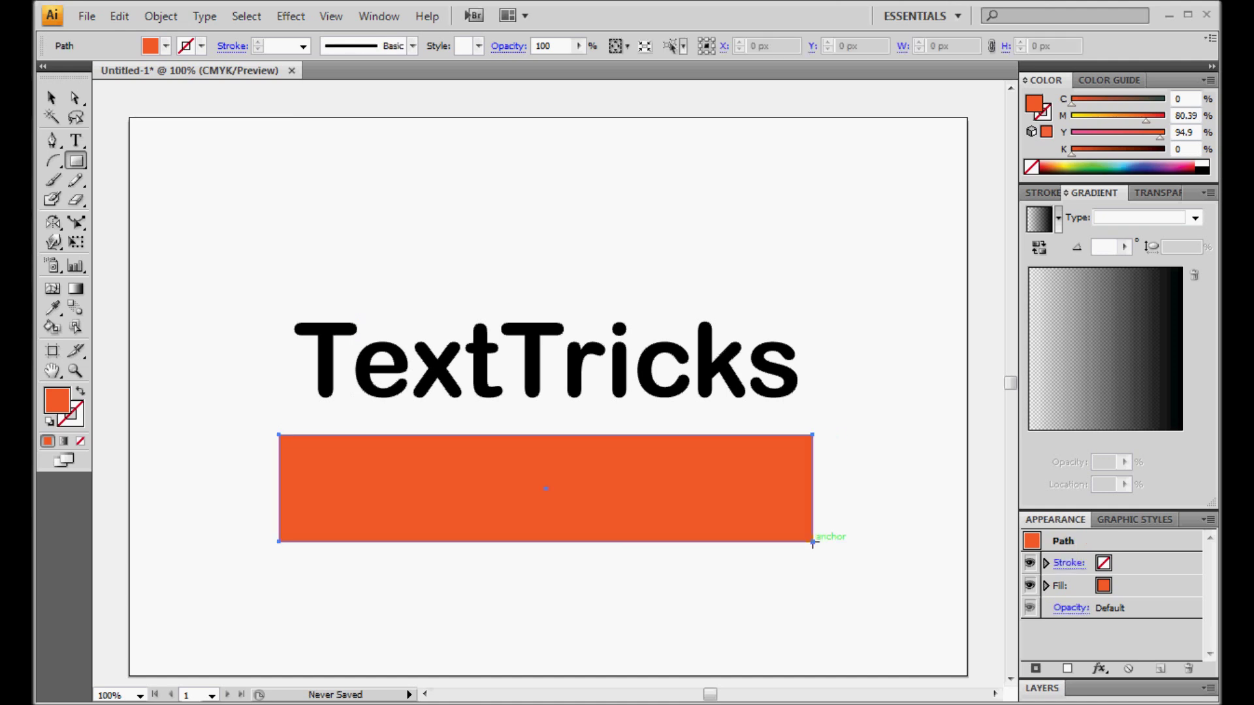
pyautogui.click(55, 163)
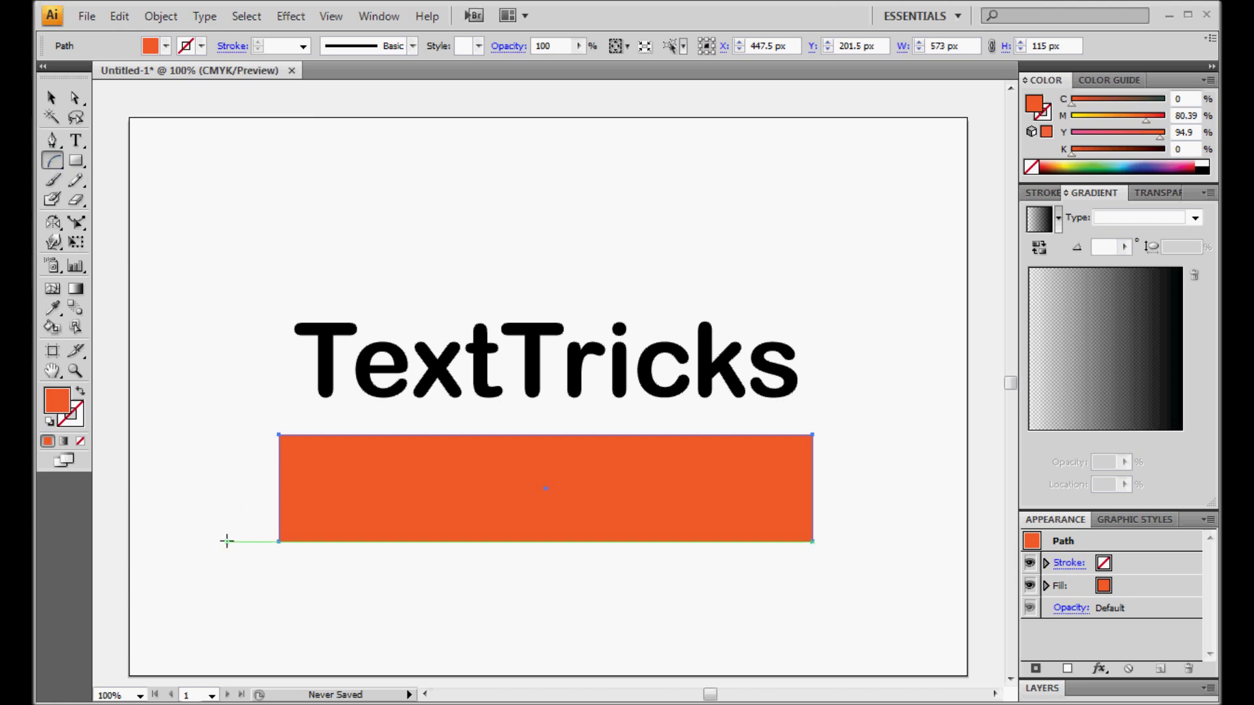
pyautogui.moveTo(252, 546); pyautogui.dragTo(825, 463)
# Divide the rectangle along the arc with Divide Objects Below and delete the lower piece.
pyautogui.click(52, 98)
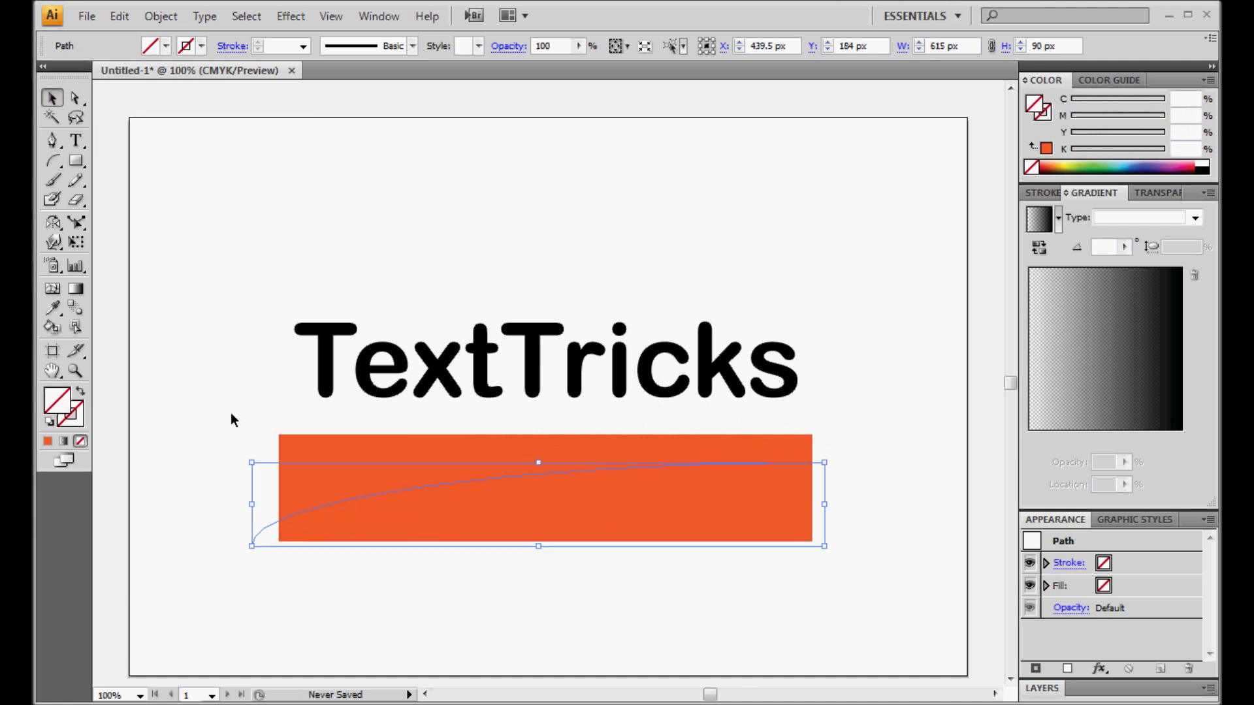
pyautogui.click(161, 16)
pyautogui.moveTo(238, 375)
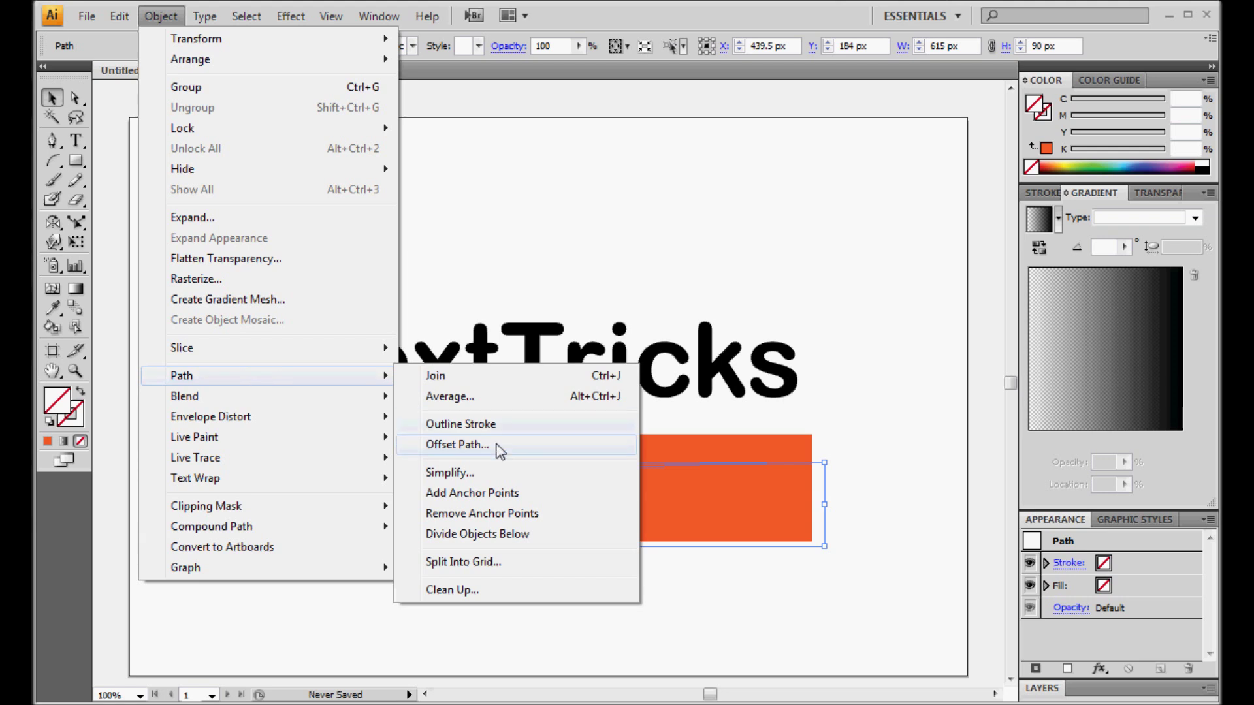
pyautogui.click(529, 536)
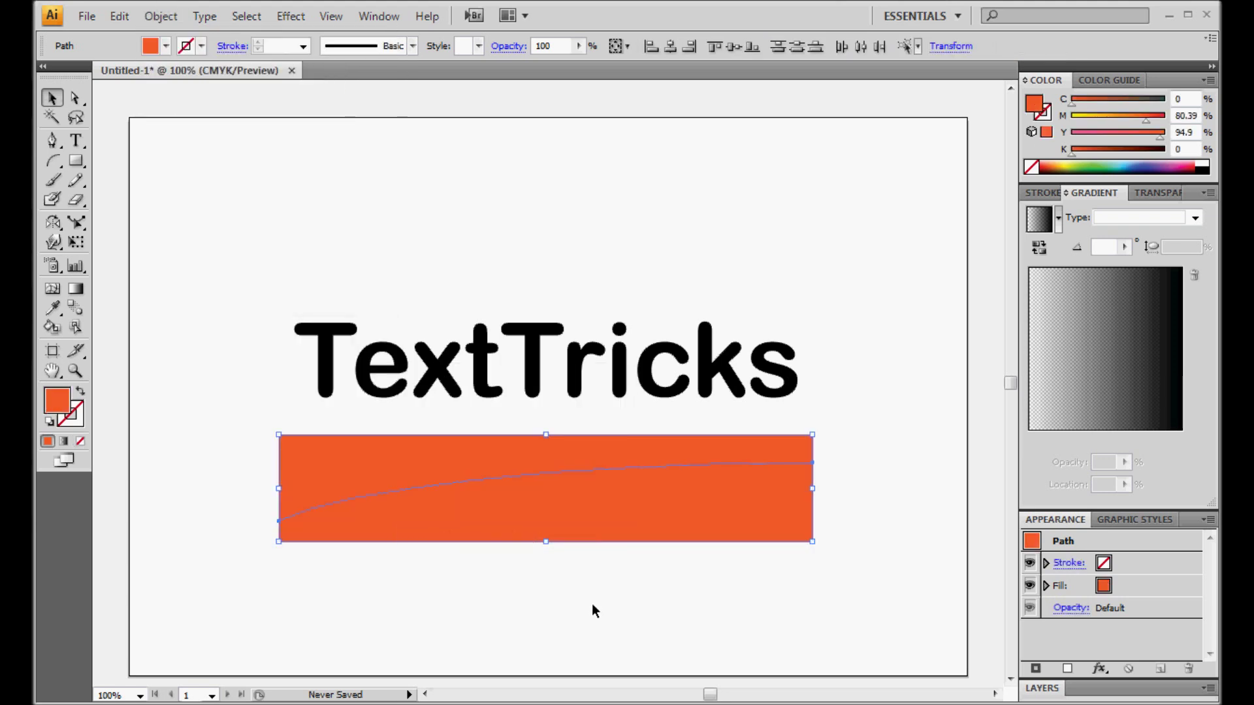
pyautogui.click(614, 613)
pyautogui.moveTo(754, 518); pyautogui.dragTo(756, 571)
pyautogui.click(887, 519)
pyautogui.click(714, 563)
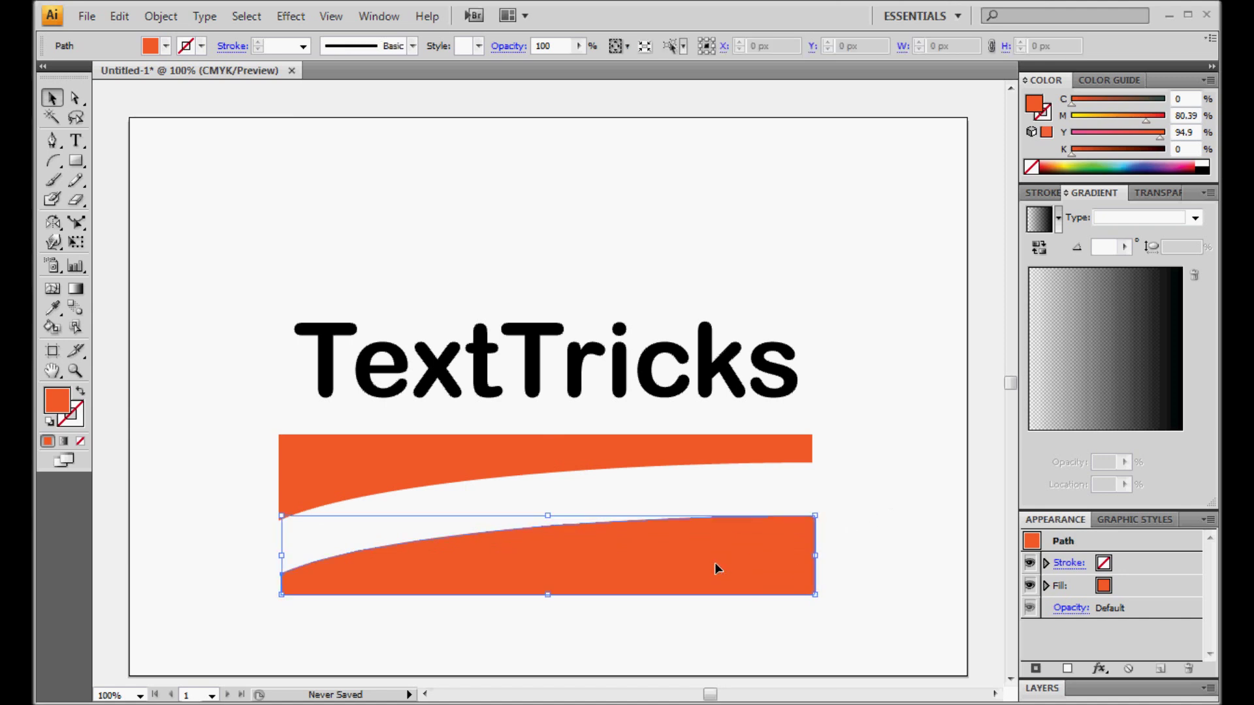
pyautogui.press('Delete')
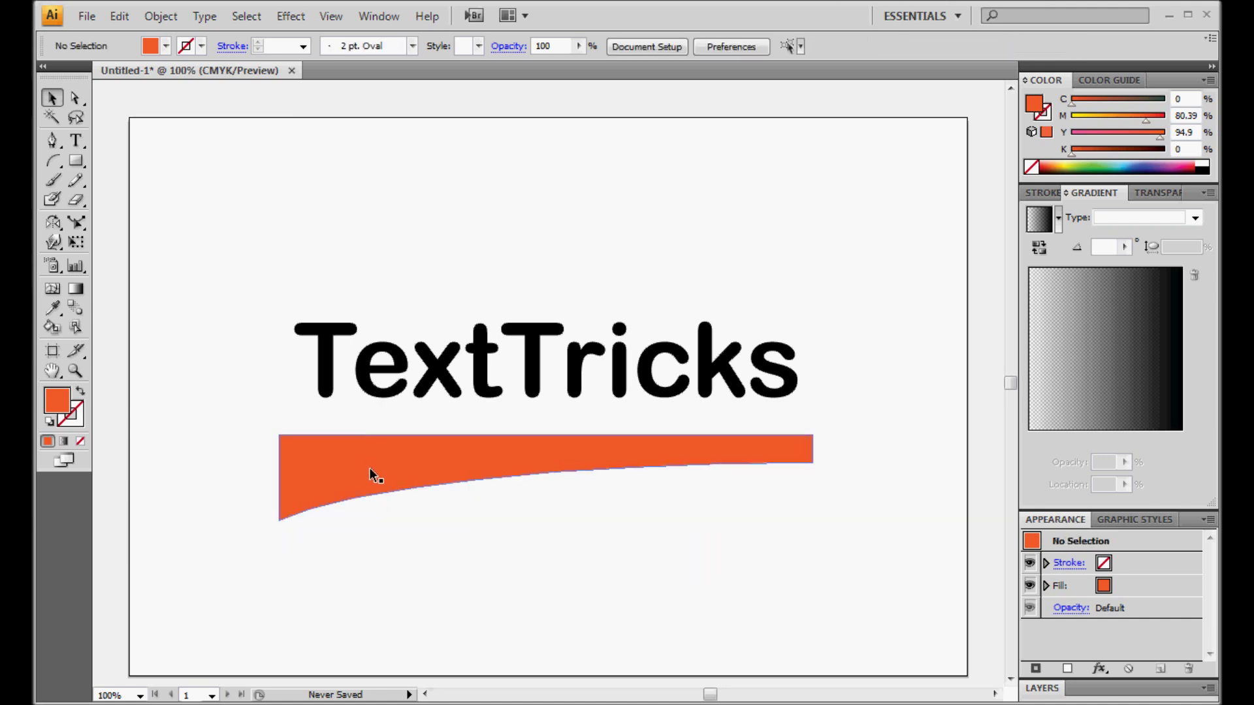
# Move the orange banner over the letter tops and pull both bottom corners lower.
pyautogui.moveTo(370, 468); pyautogui.dragTo(373, 324)
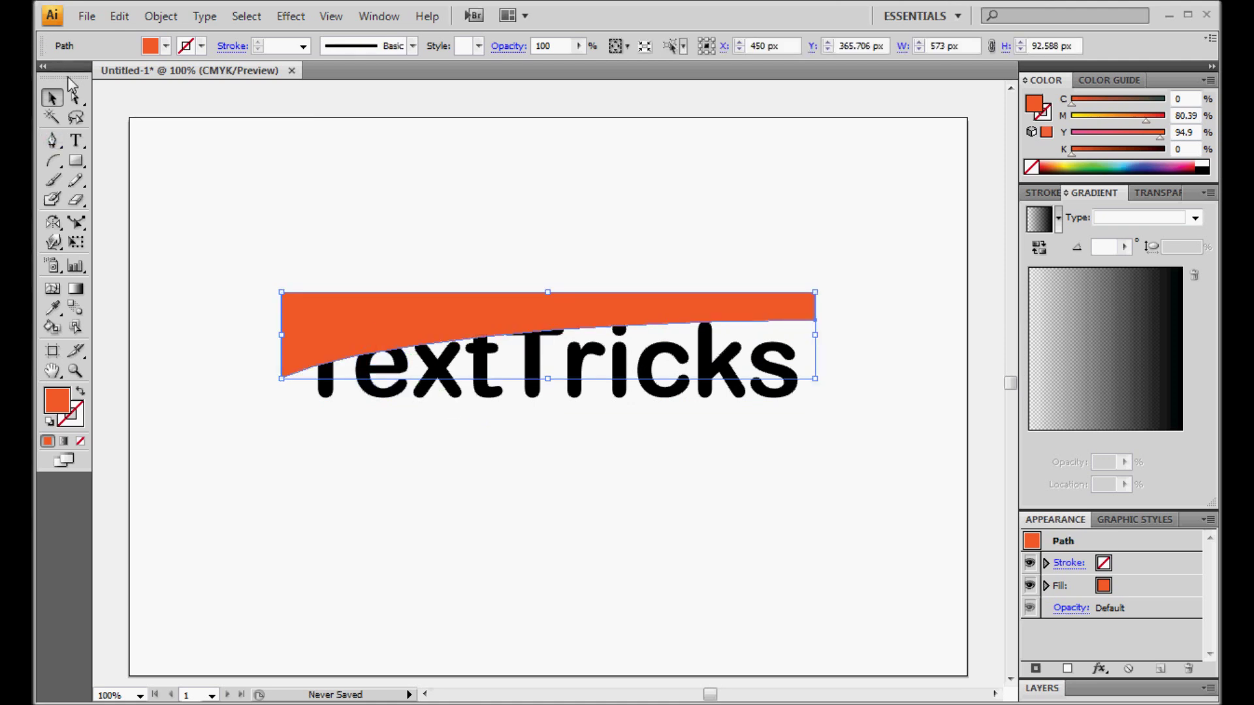
pyautogui.click(76, 98)
pyautogui.click(816, 322)
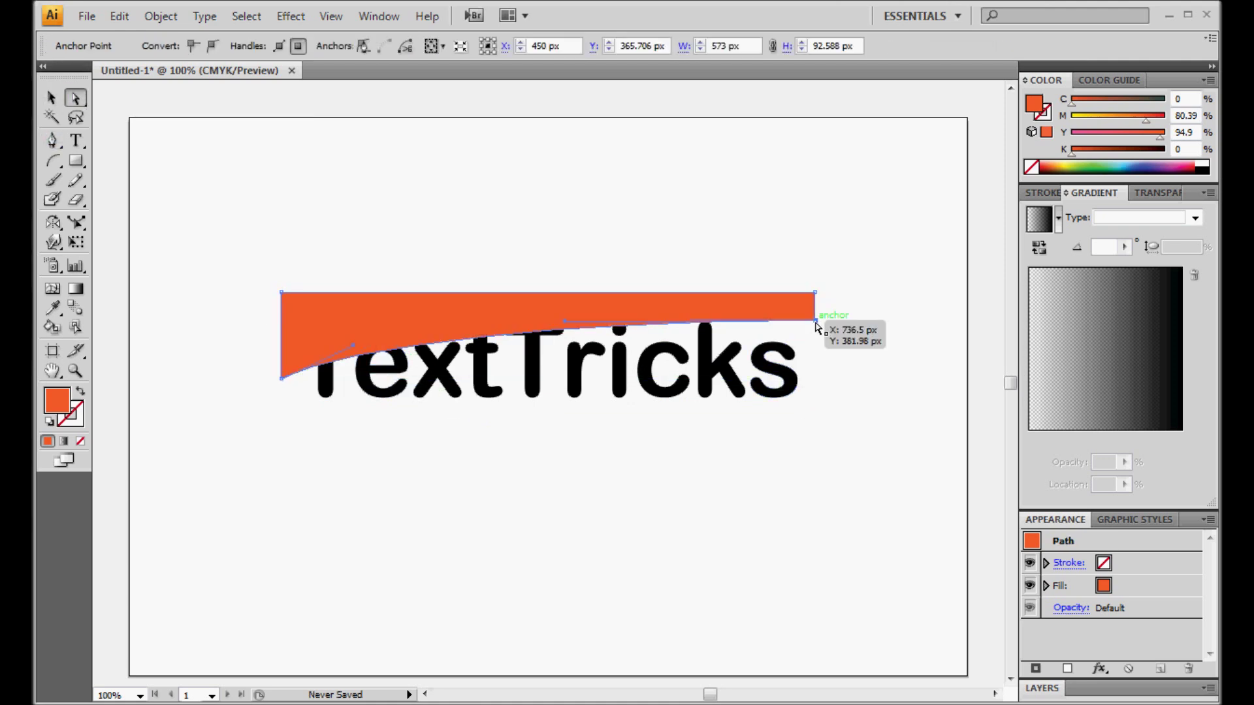
pyautogui.moveTo(817, 324); pyautogui.dragTo(812, 360)
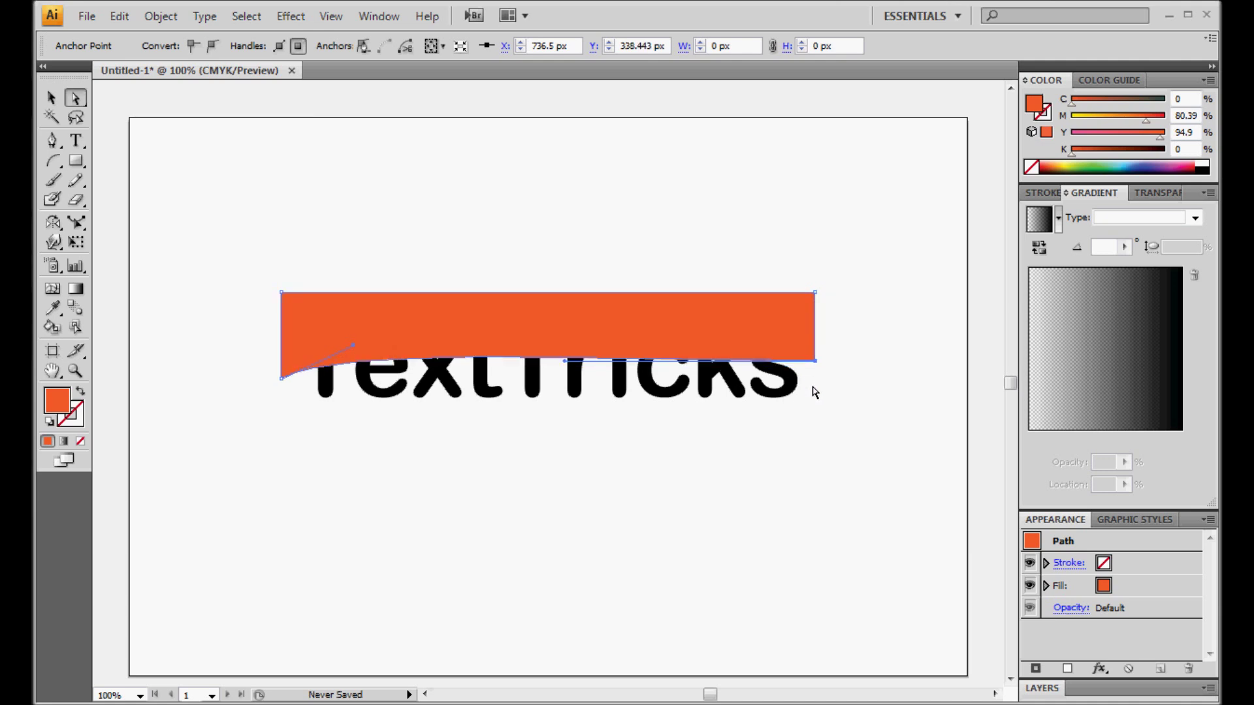
pyautogui.moveTo(281, 379); pyautogui.dragTo(282, 392)
pyautogui.click(52, 98)
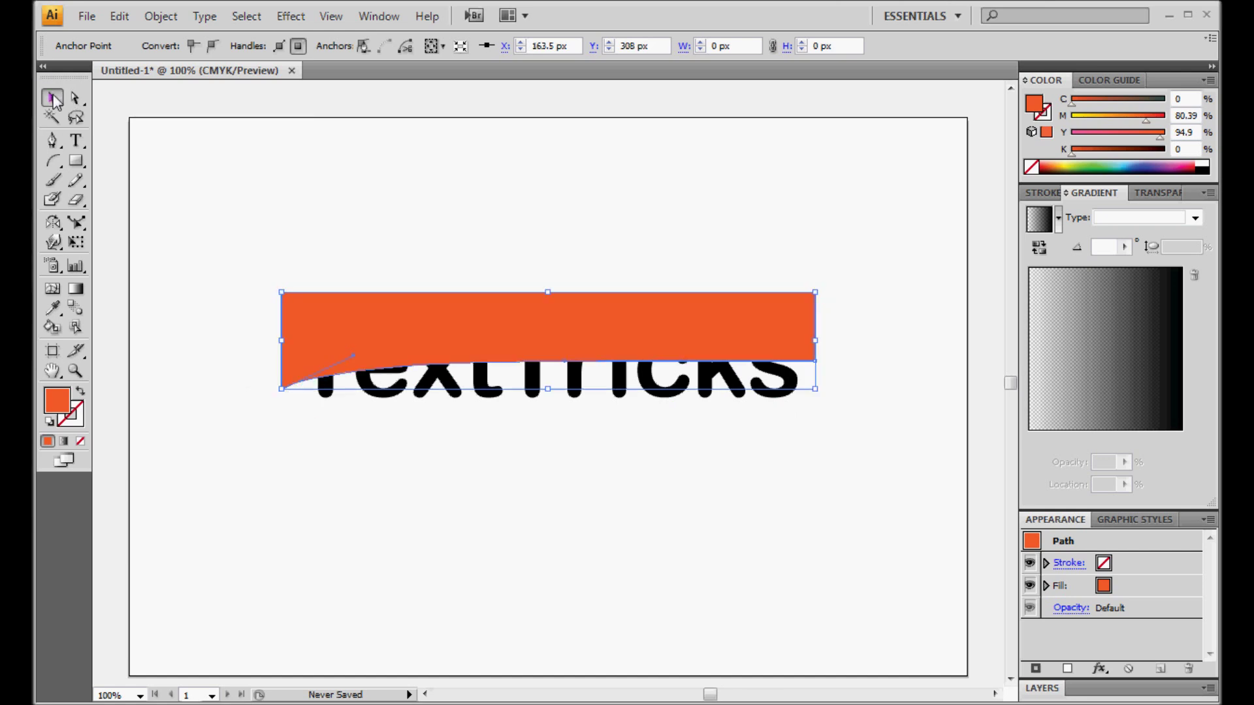
pyautogui.click(288, 553)
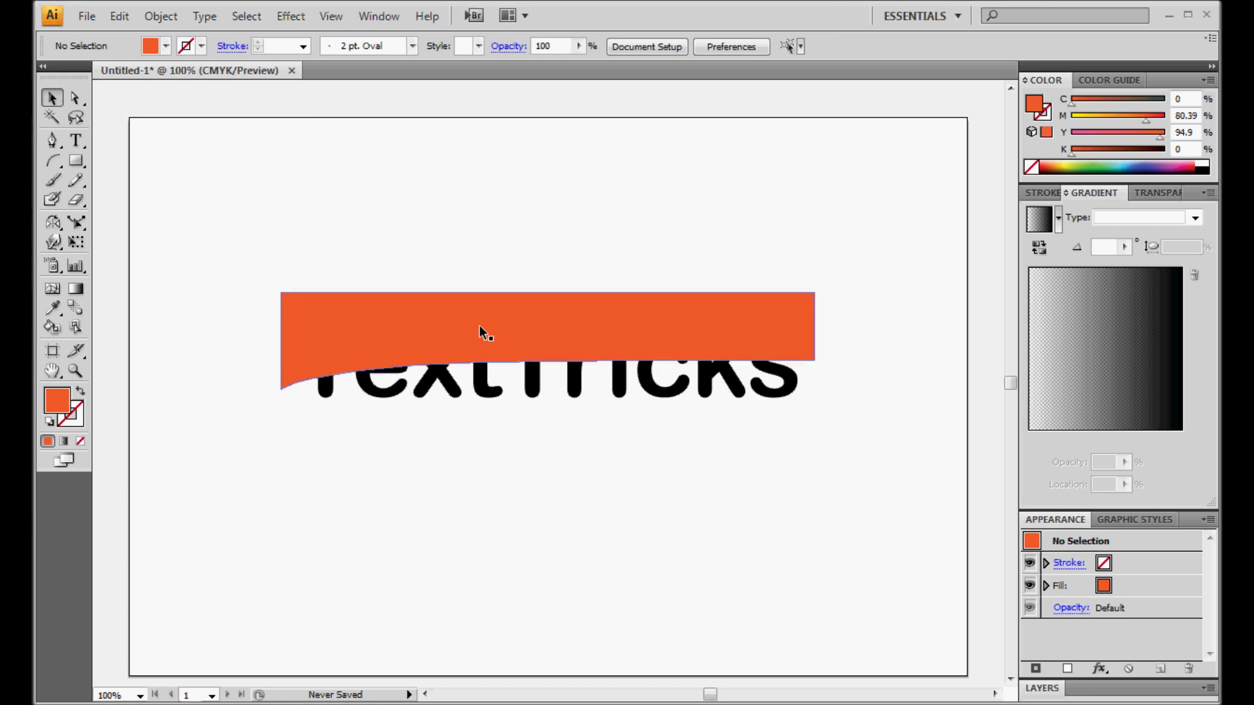
# Duplicate the banner and lettering below the original, then delete the top banner.
pyautogui.moveTo(224, 482); pyautogui.dragTo(868, 239)
pyautogui.moveTo(622, 321); pyautogui.dragTo(630, 506)
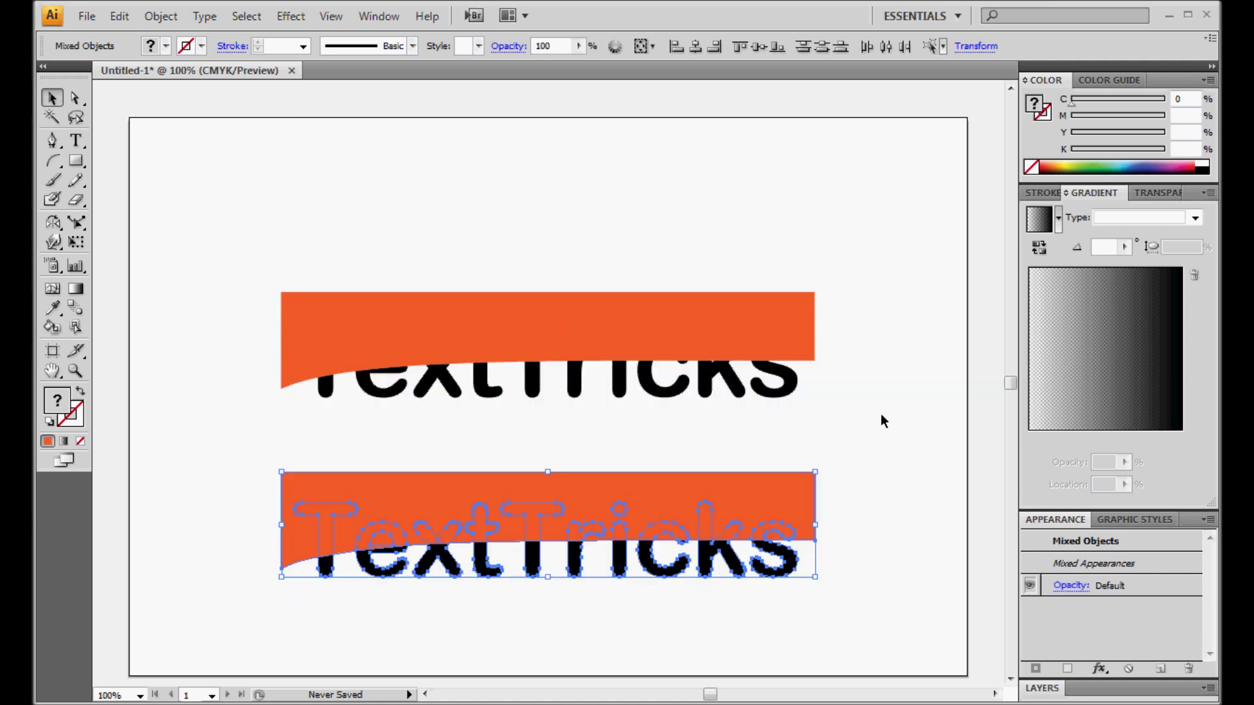
pyautogui.click(810, 292)
pyautogui.press('Delete')
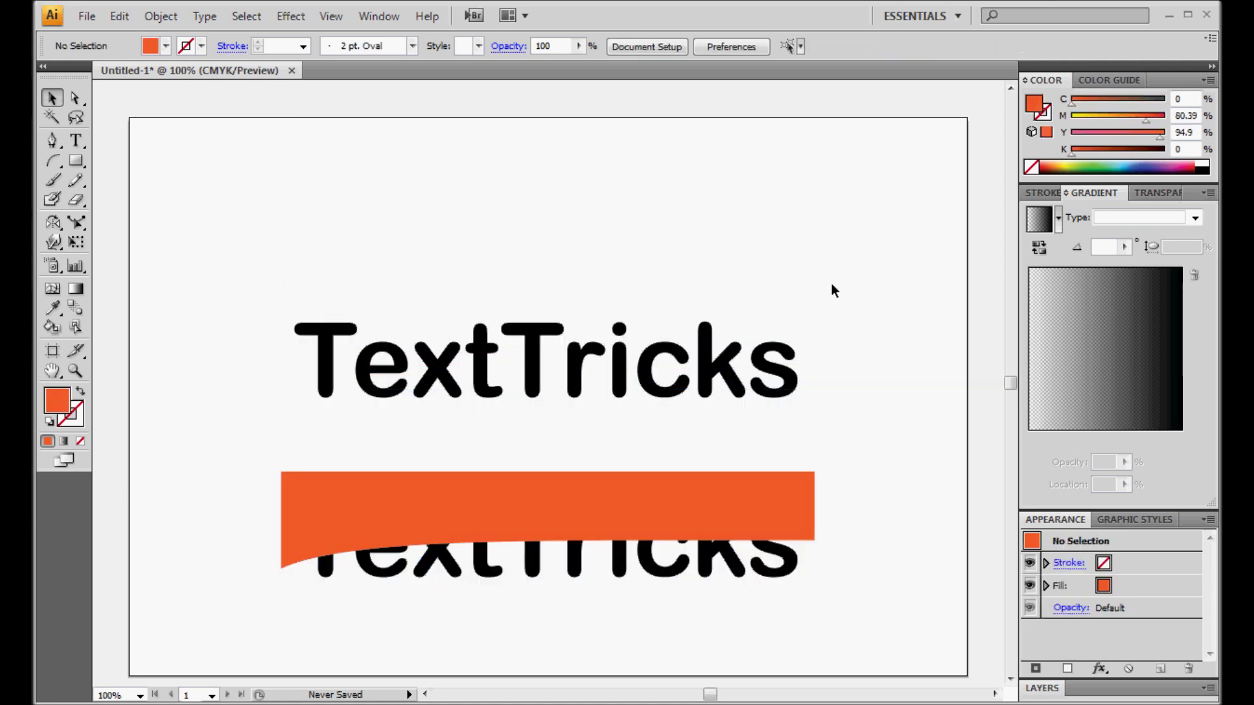
# Crop the lower TextTricks copy to the orange shape using Pathfinder Crop.
pyautogui.moveTo(236, 632); pyautogui.dragTo(864, 437)
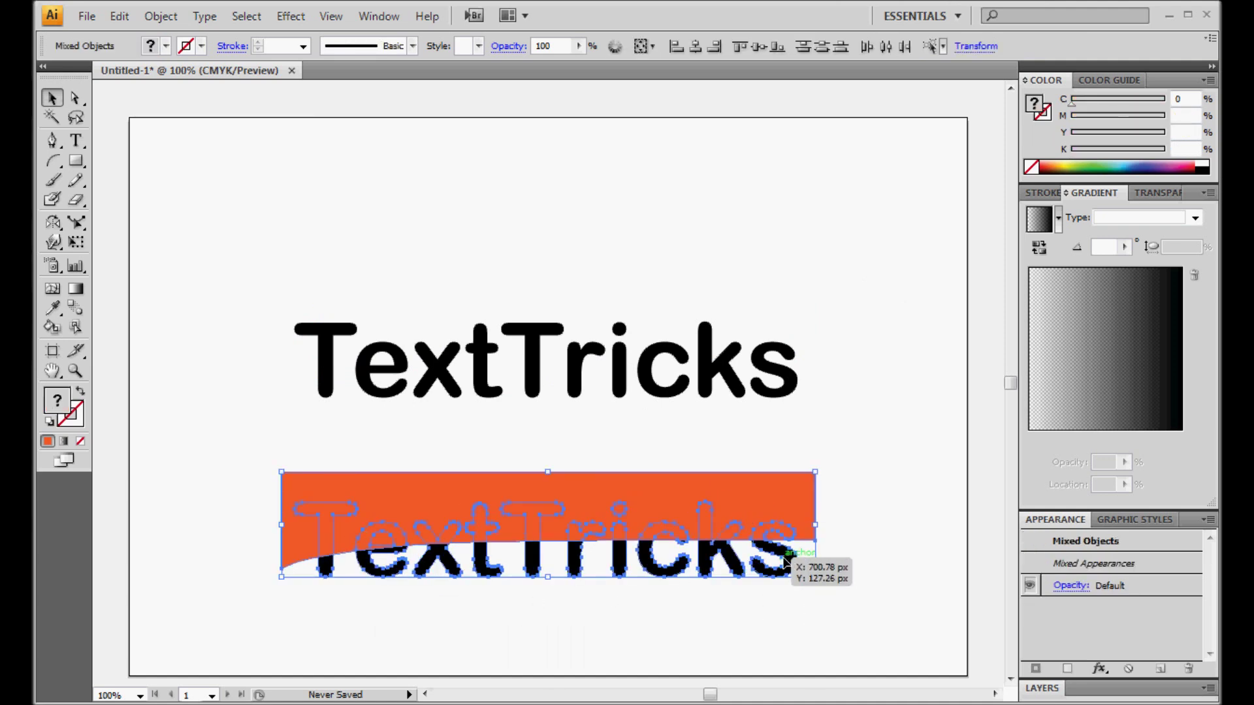
pyautogui.click(379, 17)
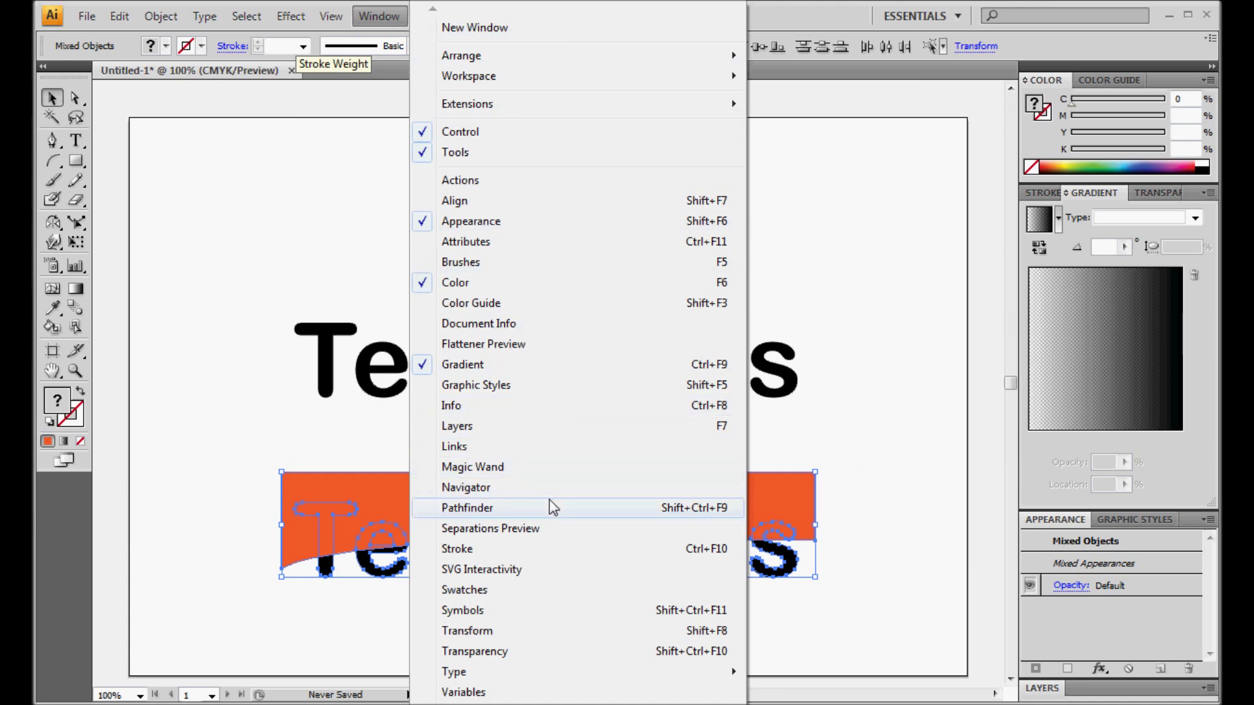
pyautogui.click(472, 512)
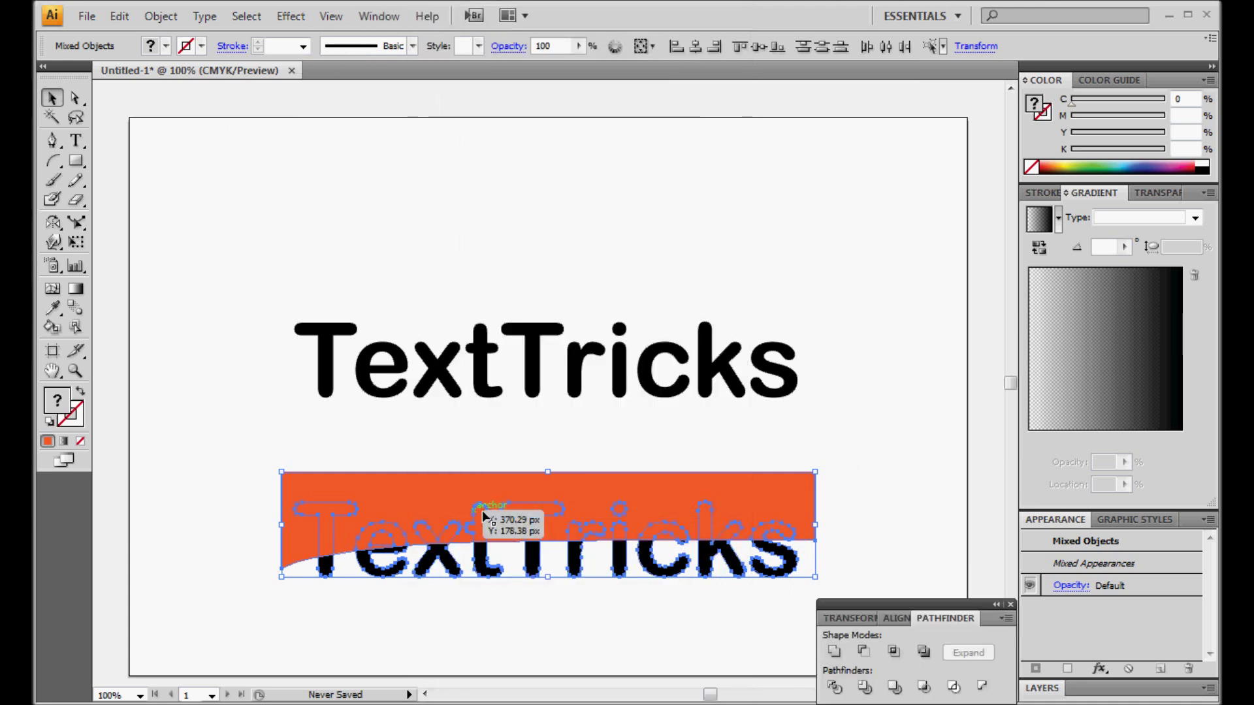
pyautogui.click(924, 687)
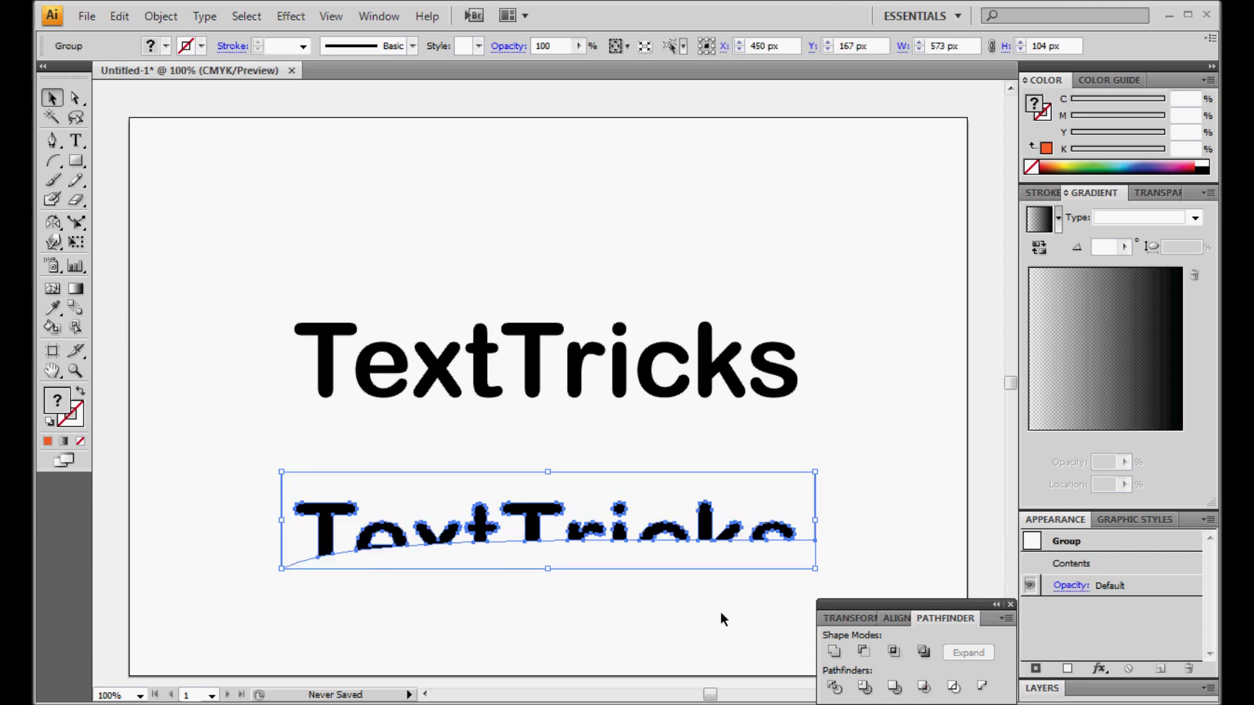
pyautogui.click(576, 639)
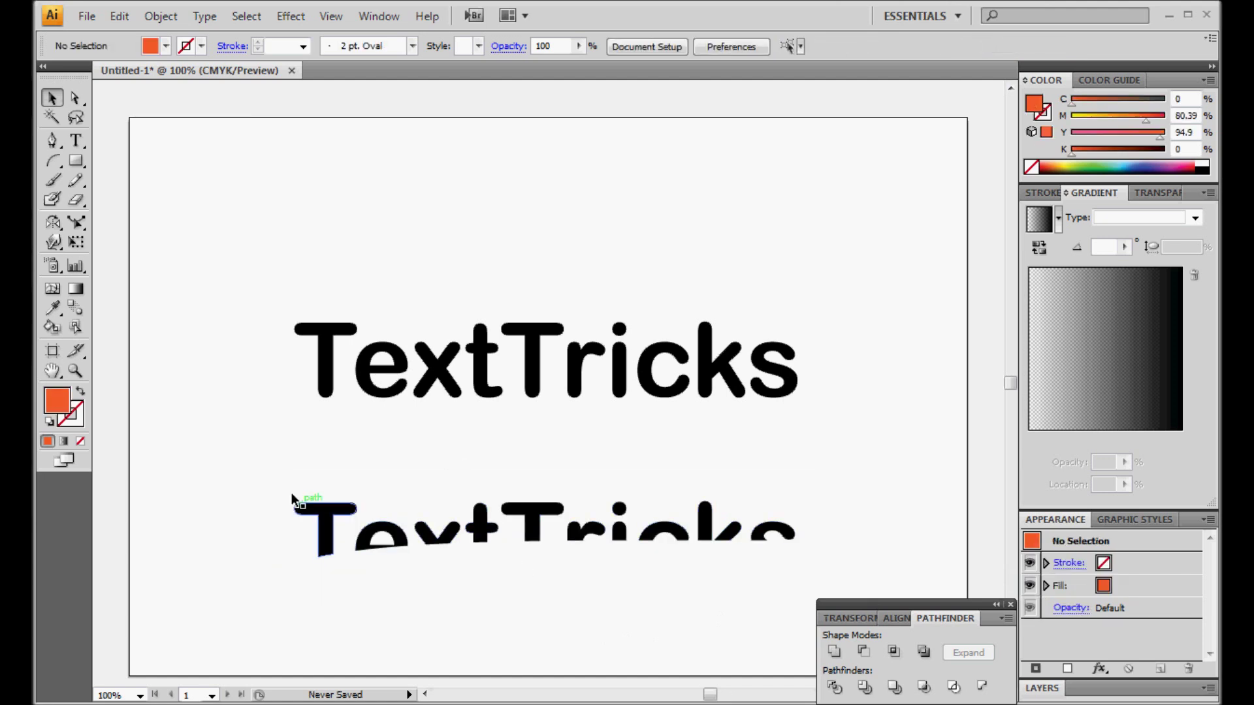
# Isolate the cropped group and drag its invisible leftover outline away from the text.
pyautogui.doubleClick(535, 513)
pyautogui.click(535, 519)
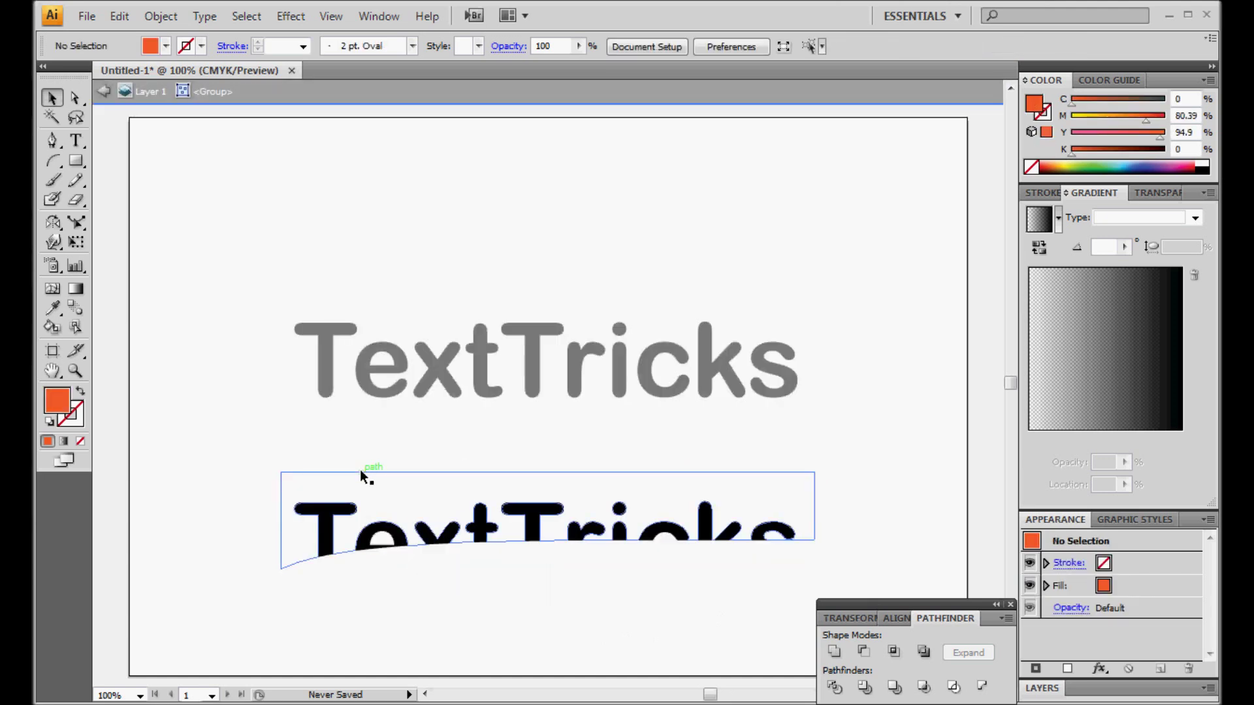
pyautogui.moveTo(359, 470); pyautogui.dragTo(292, 419)
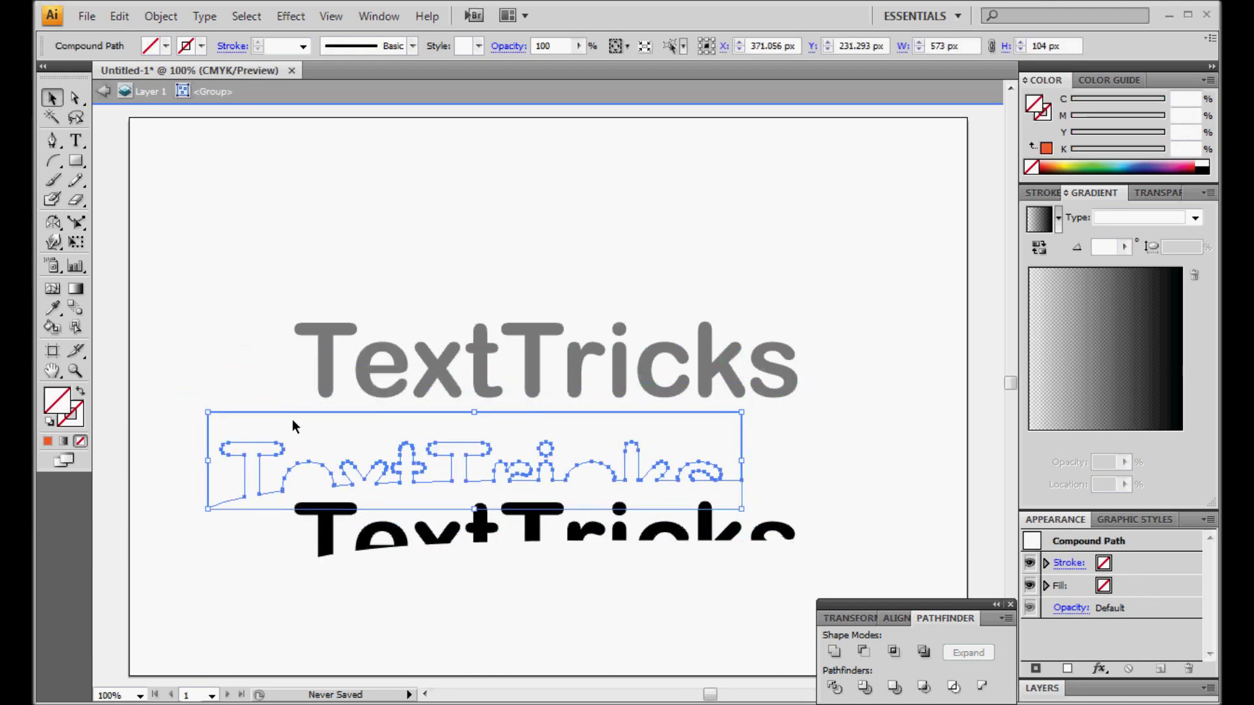
pyautogui.click(292, 420)
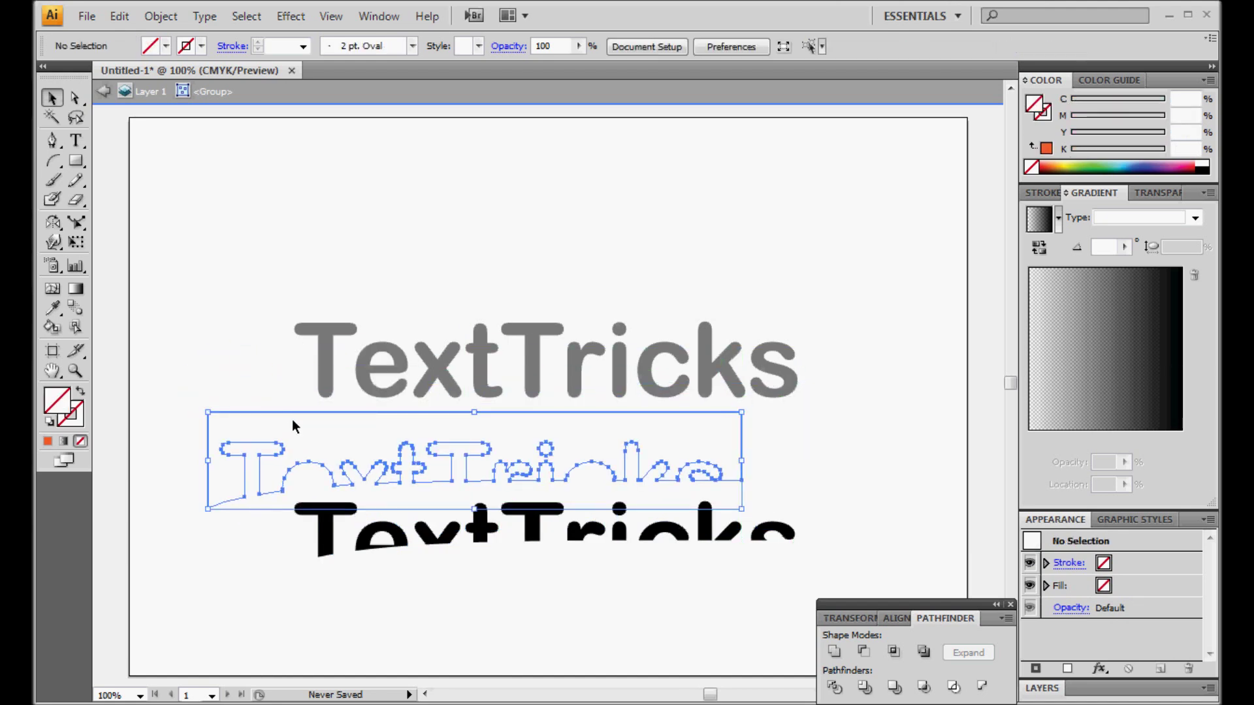
# Delete the stray fragments left inside the cropped 'e' and 'c'.
pyautogui.moveTo(395, 509); pyautogui.dragTo(428, 452)
pyautogui.click(379, 536)
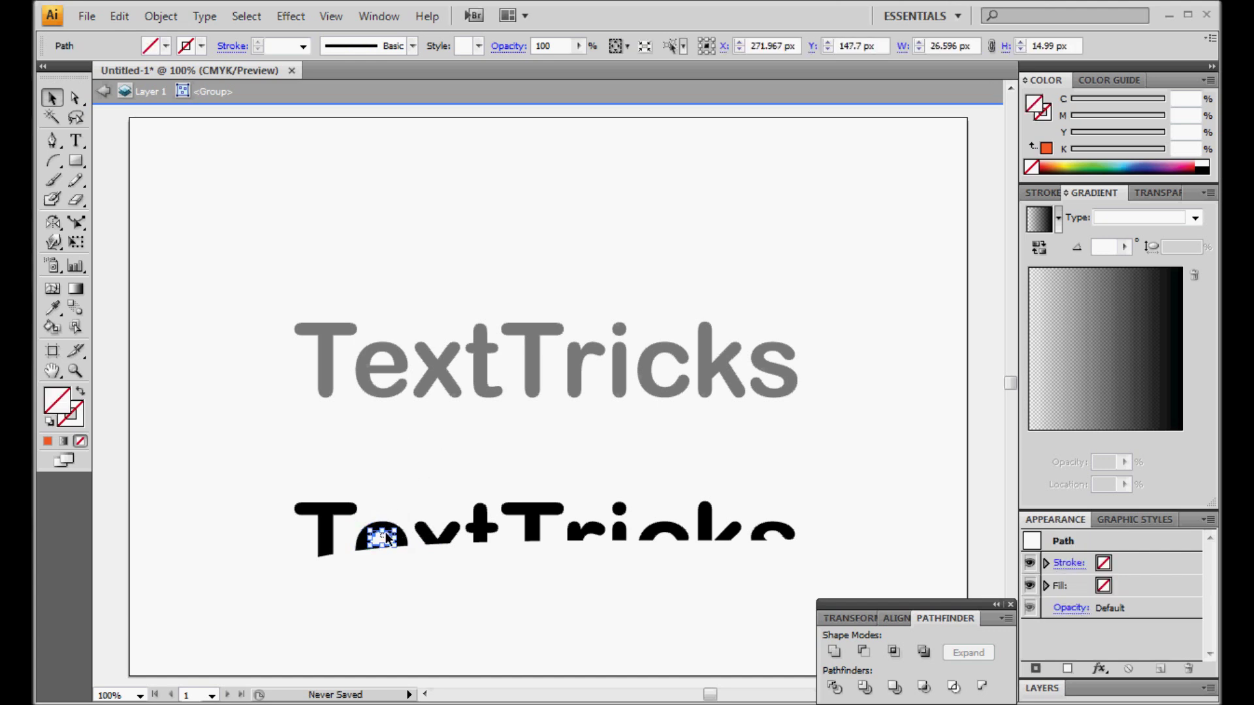
pyautogui.press('Delete')
pyautogui.moveTo(364, 555); pyautogui.dragTo(402, 527)
pyautogui.click(400, 542)
pyautogui.press('Delete')
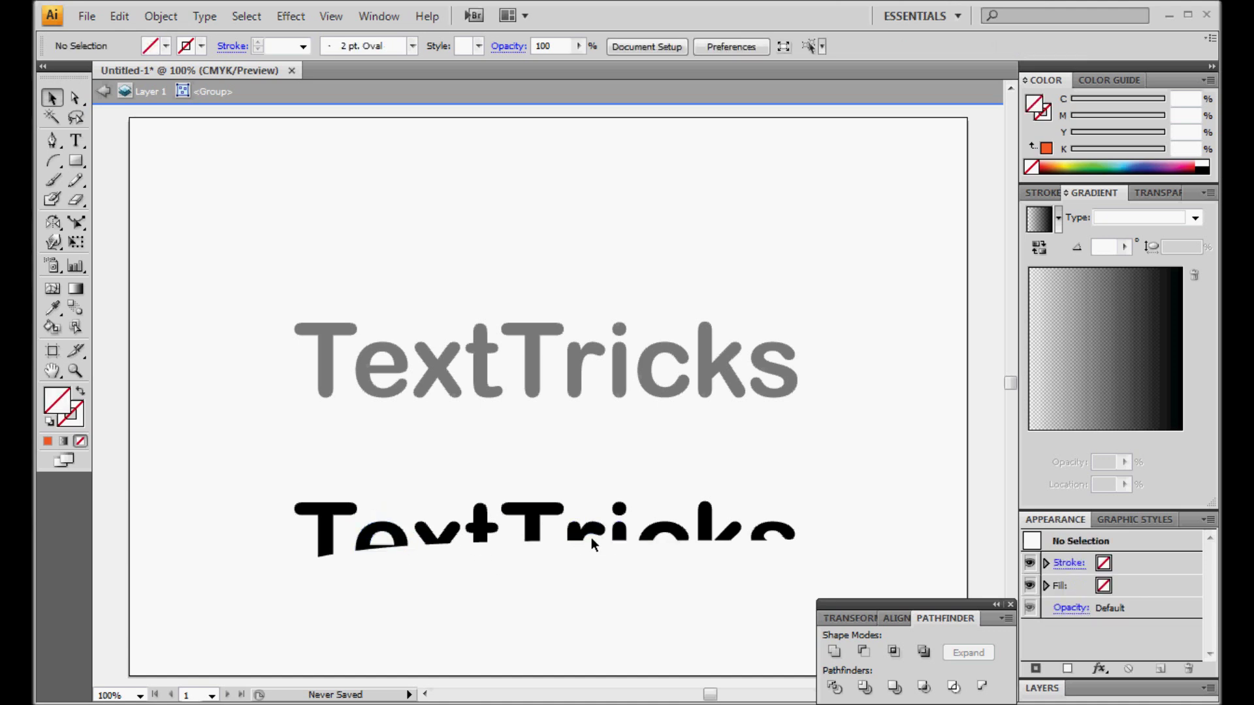
pyautogui.click(671, 541)
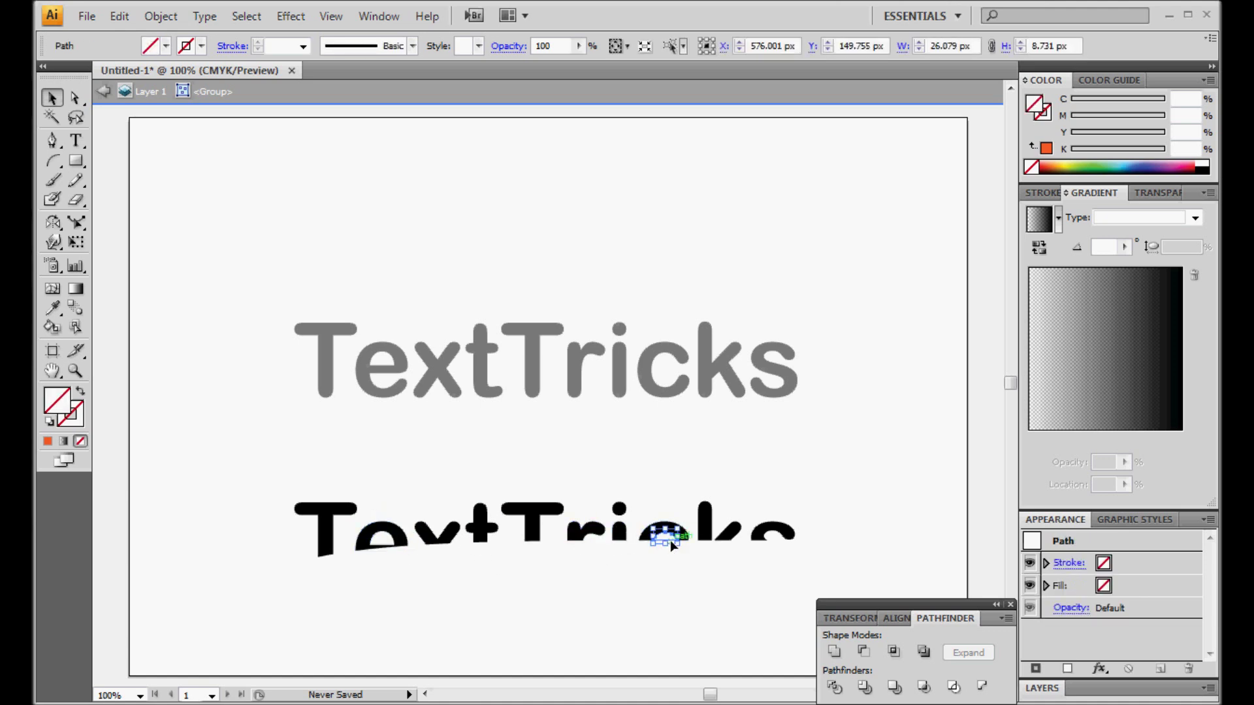
pyautogui.press('Delete')
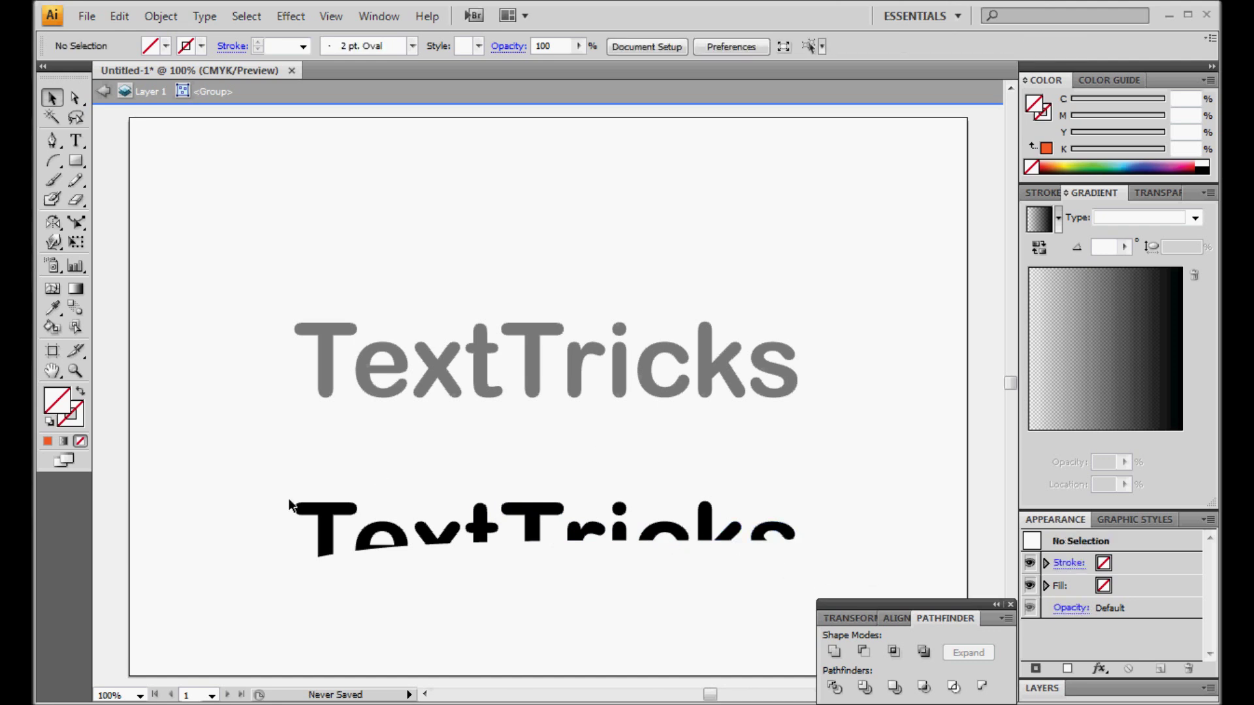
# Exit isolation and fill the cropped group with a gradient at -90° angle.
pyautogui.click(103, 90)
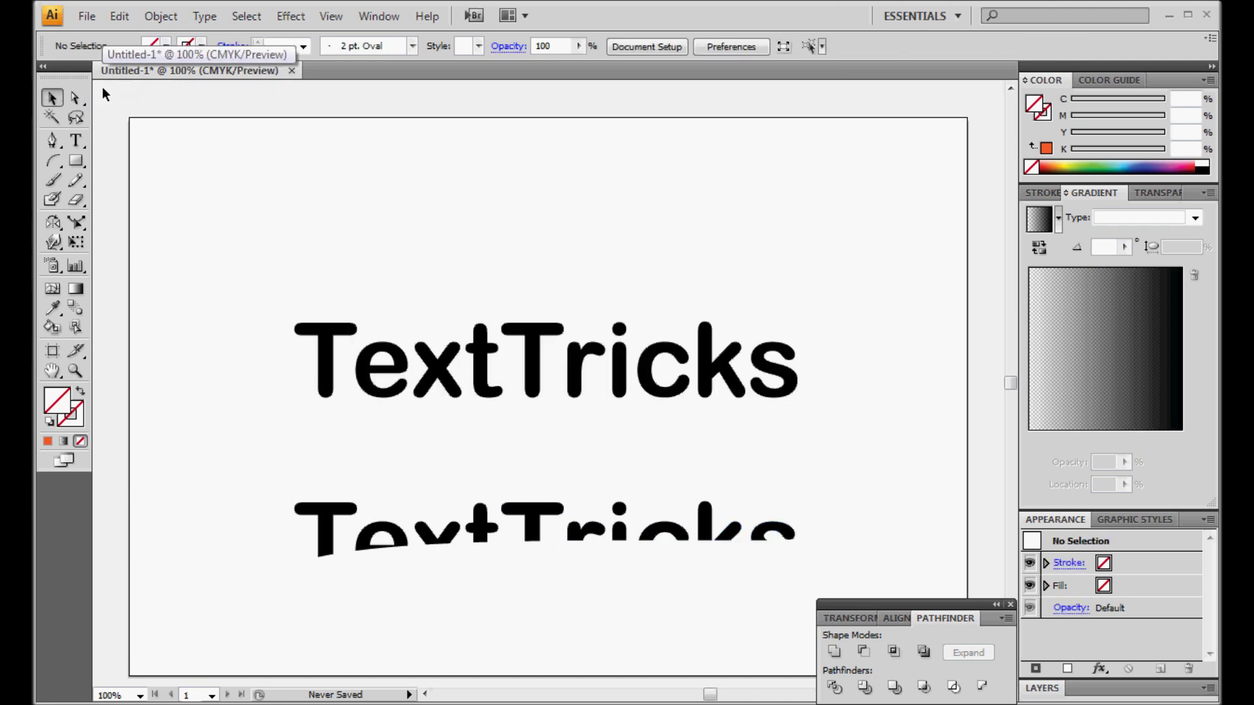
pyautogui.click(333, 542)
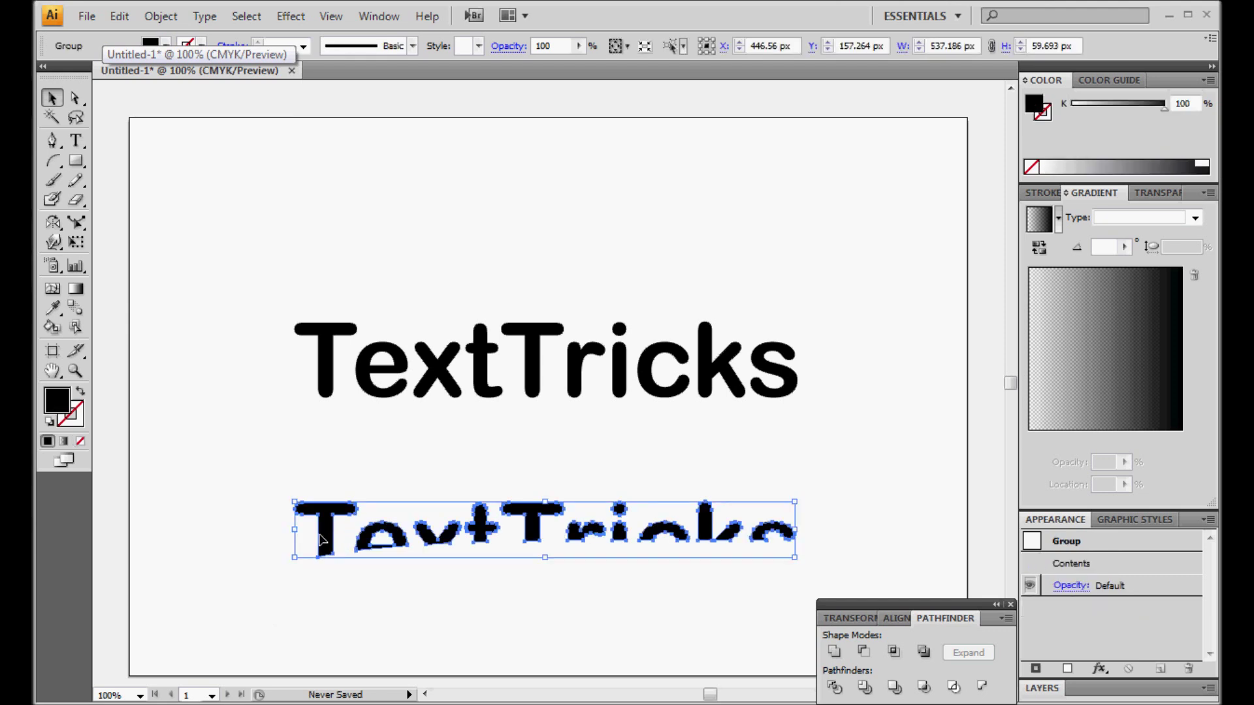
pyautogui.click(63, 442)
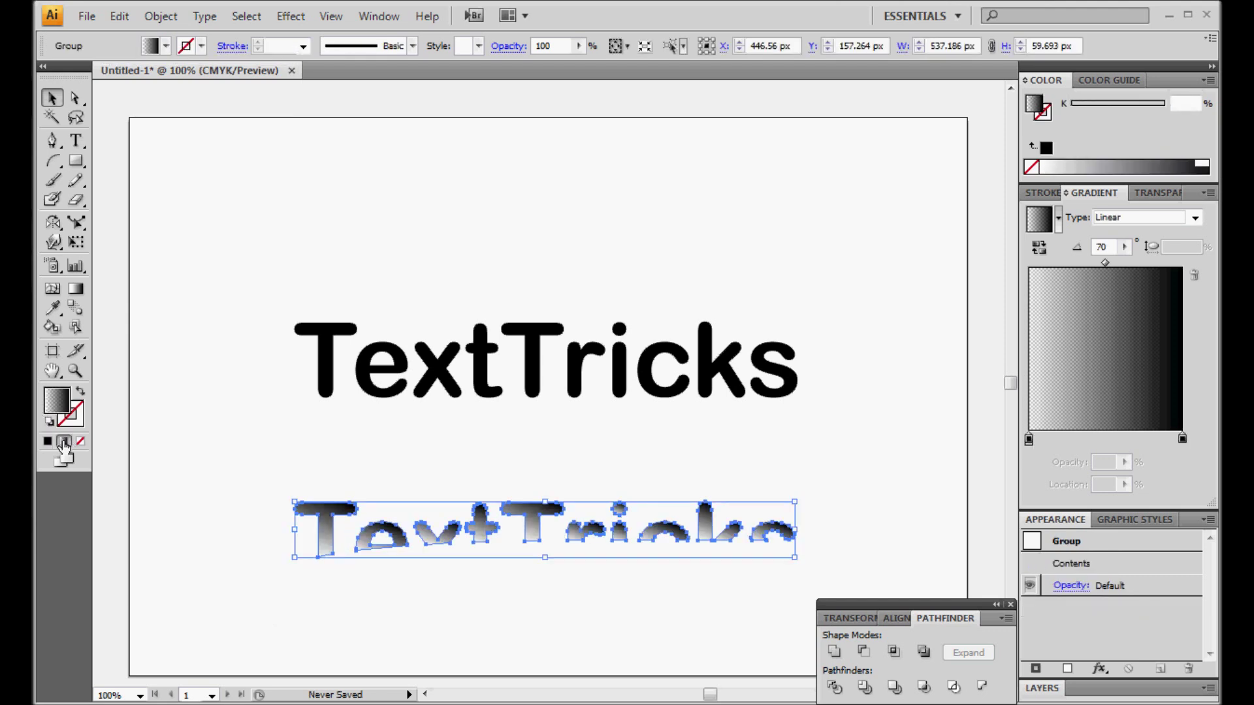
pyautogui.doubleClick(1110, 249)
pyautogui.write('-90')
pyautogui.press('Return')
# Move the gradient text onto the black TextTricks, bring it to front, and nudge it up.
pyautogui.click(250, 479)
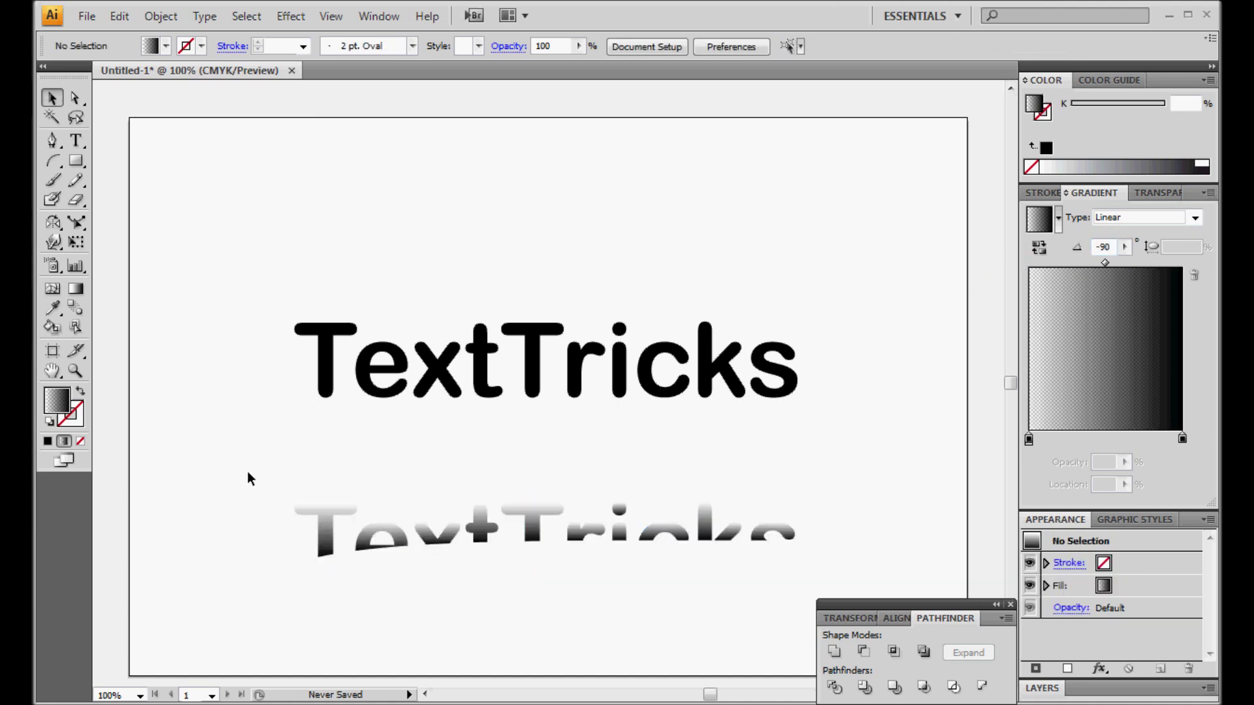
pyautogui.moveTo(338, 567); pyautogui.dragTo(329, 371)
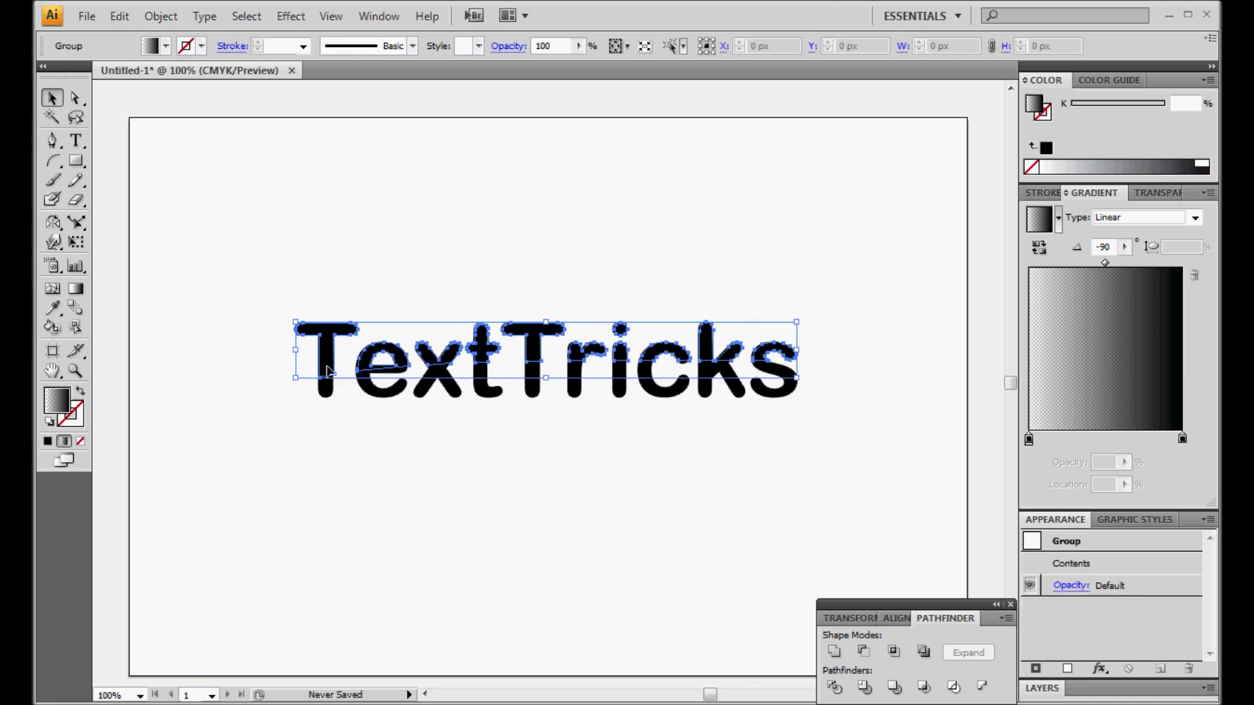
pyautogui.click(166, 19)
pyautogui.moveTo(380, 59)
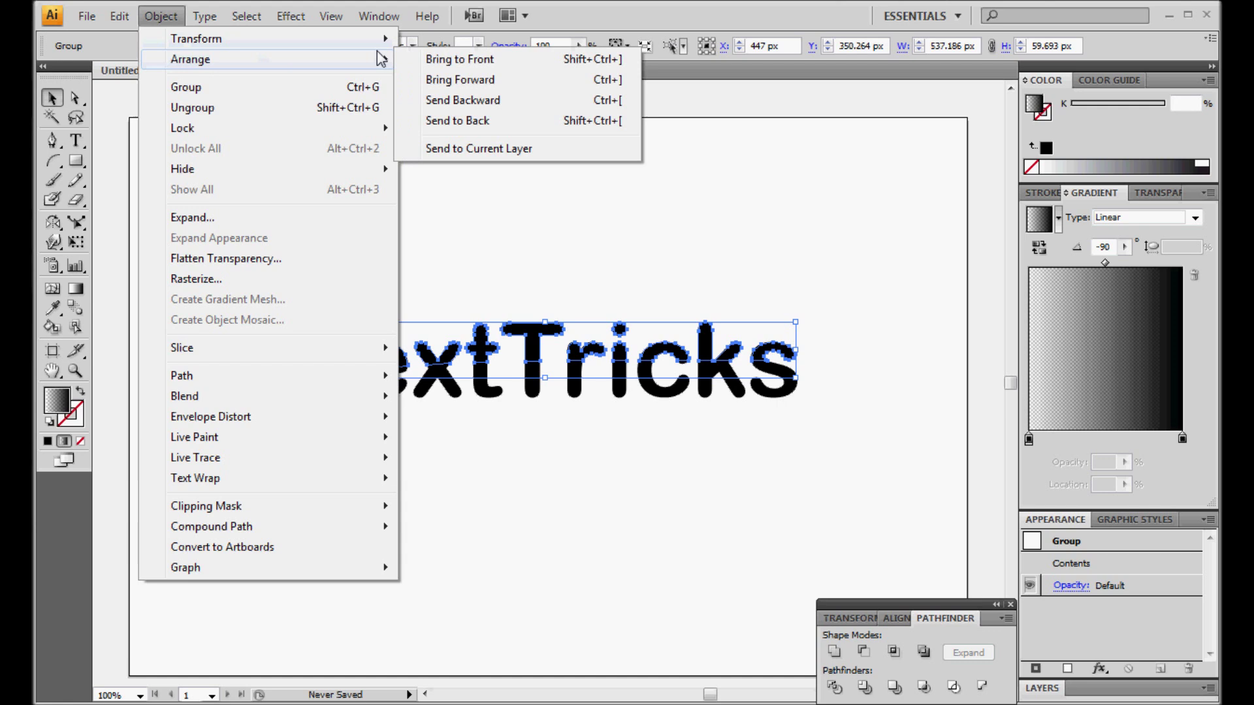
pyautogui.click(489, 57)
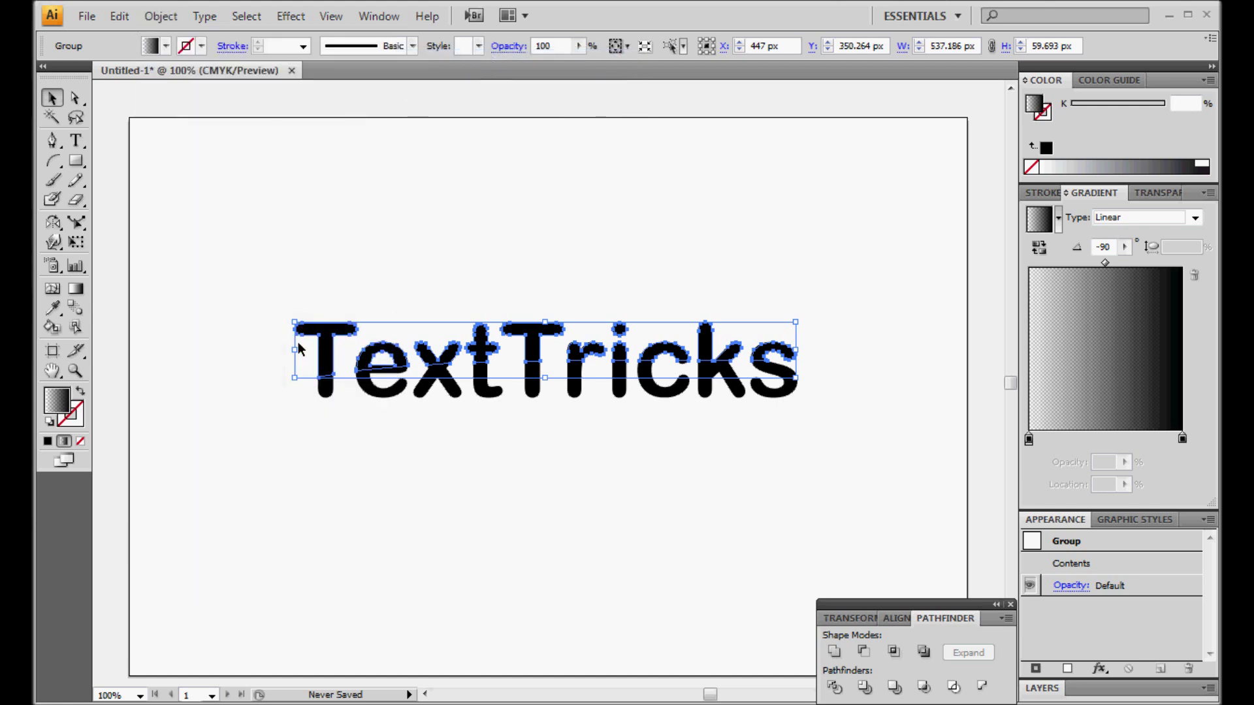
pyautogui.press('Up')
pyautogui.press('Up')
pyautogui.press('Up')
pyautogui.press('Up')
pyautogui.press('Up')
pyautogui.press('Up')
pyautogui.press('Up')
pyautogui.press('Up')
pyautogui.press('Up')
pyautogui.press('Up')
pyautogui.press('Up')
pyautogui.press('Up')
pyautogui.press('Up')
pyautogui.press('Up')
pyautogui.press('Up')
pyautogui.press('Up')
pyautogui.press('Up')
pyautogui.press('Up')
pyautogui.press('Up')
pyautogui.press('Up')
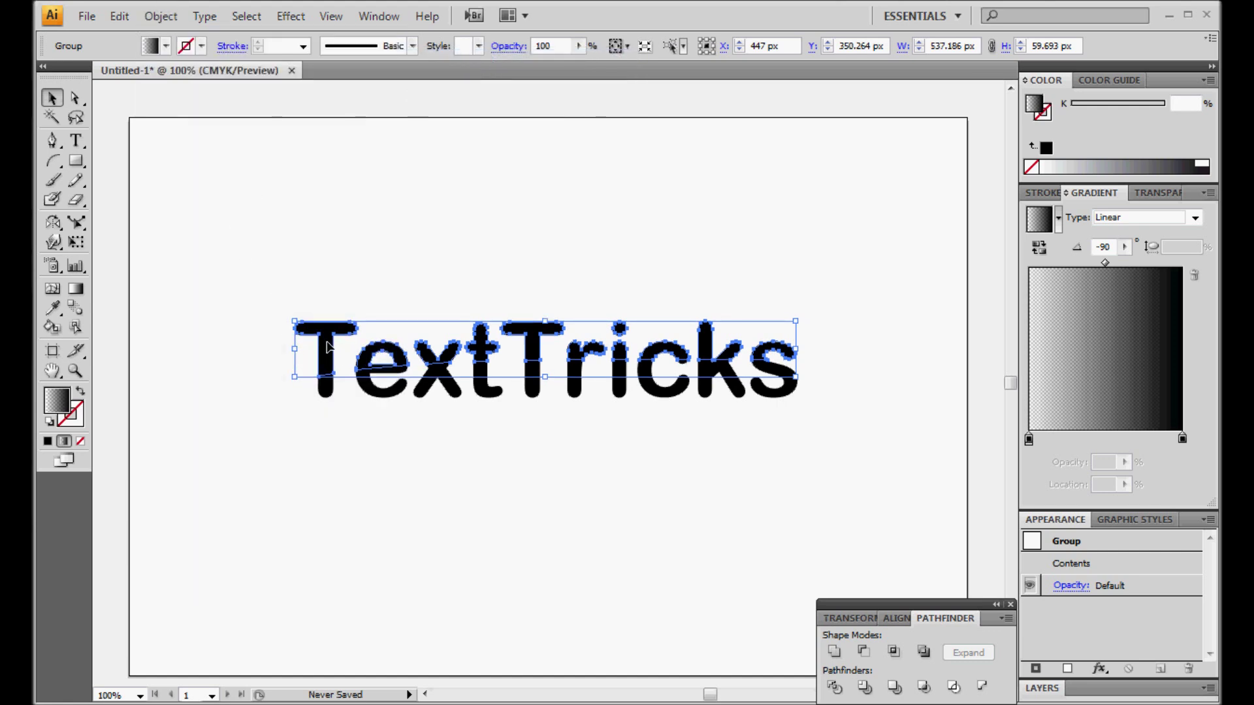
pyautogui.press('Up')
pyautogui.press('Up')
pyautogui.press('Up')
pyautogui.press('Up')
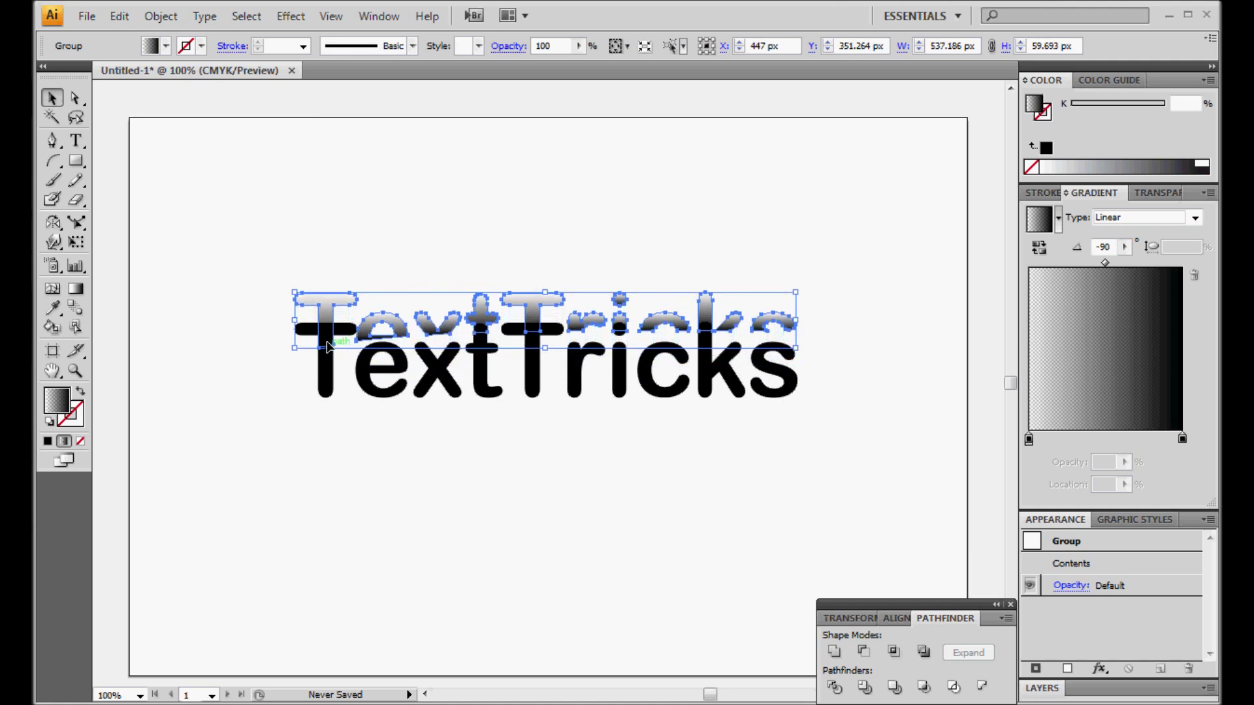
# Set both gradient stops to white and position the gloss copy over the letters.
pyautogui.doubleClick(1030, 441)
pyautogui.click(1008, 477)
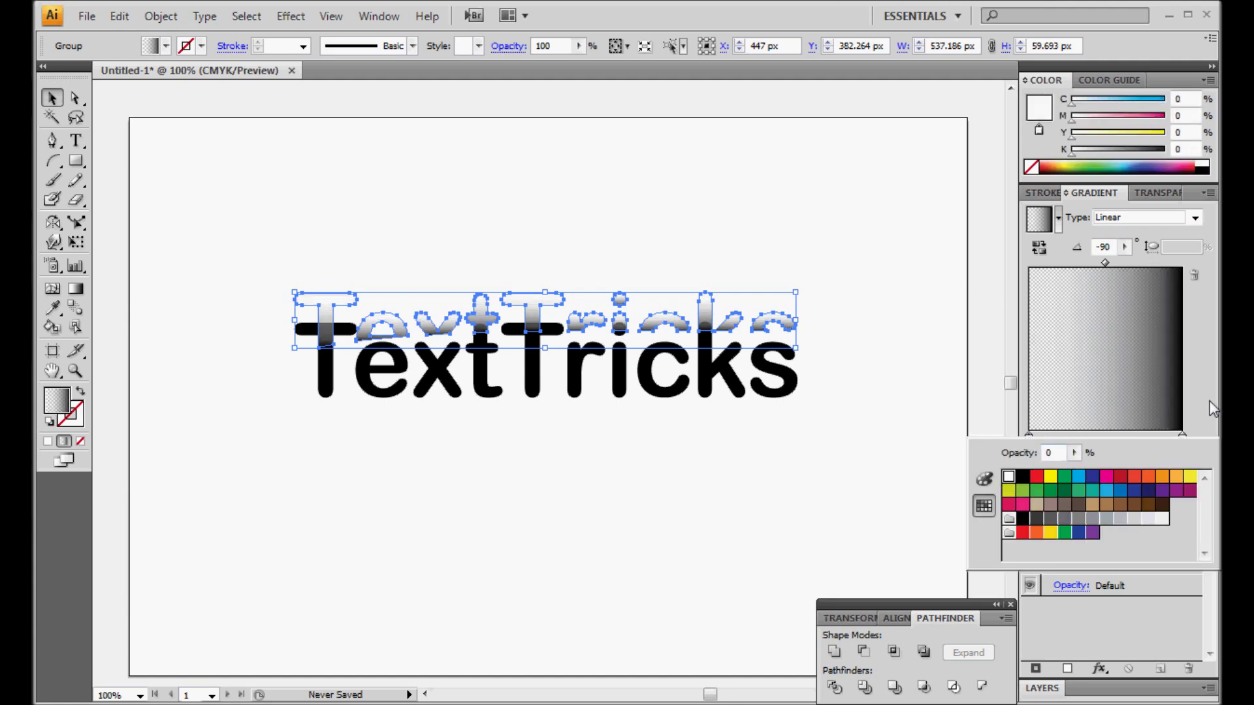
pyautogui.click(1213, 409)
pyautogui.doubleClick(1183, 440)
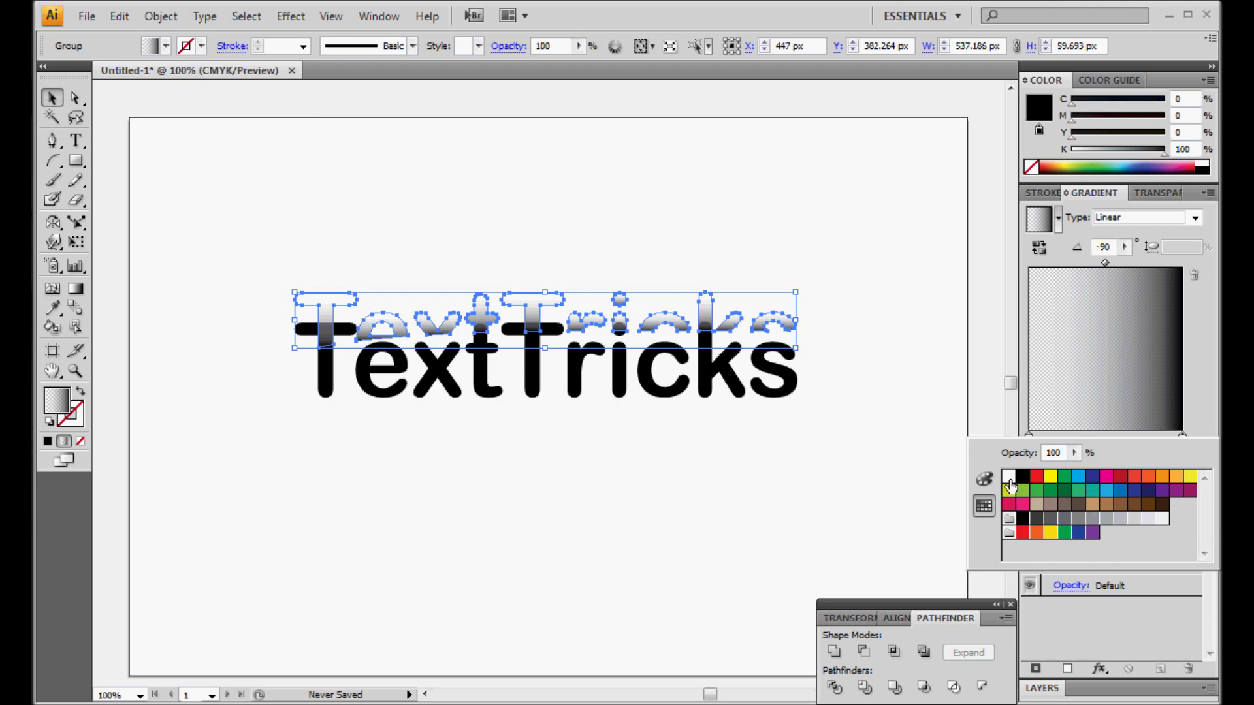
pyautogui.click(1008, 478)
pyautogui.click(848, 460)
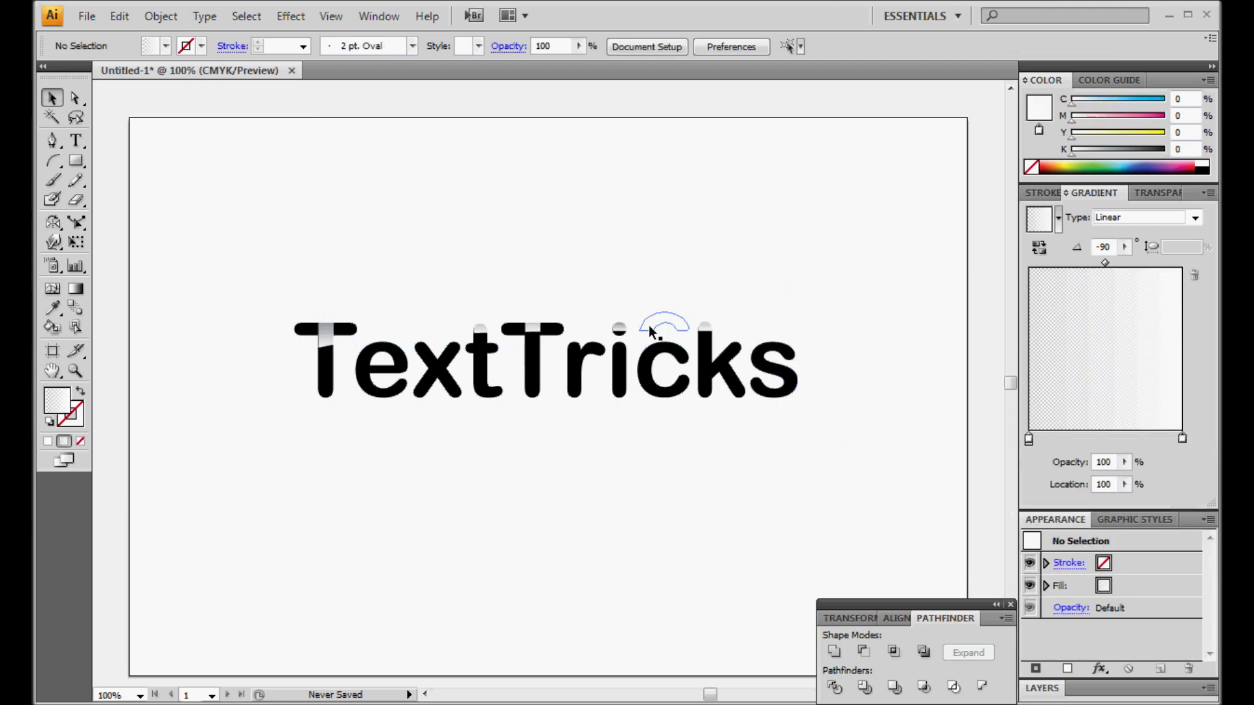
pyautogui.moveTo(619, 336); pyautogui.dragTo(619, 346)
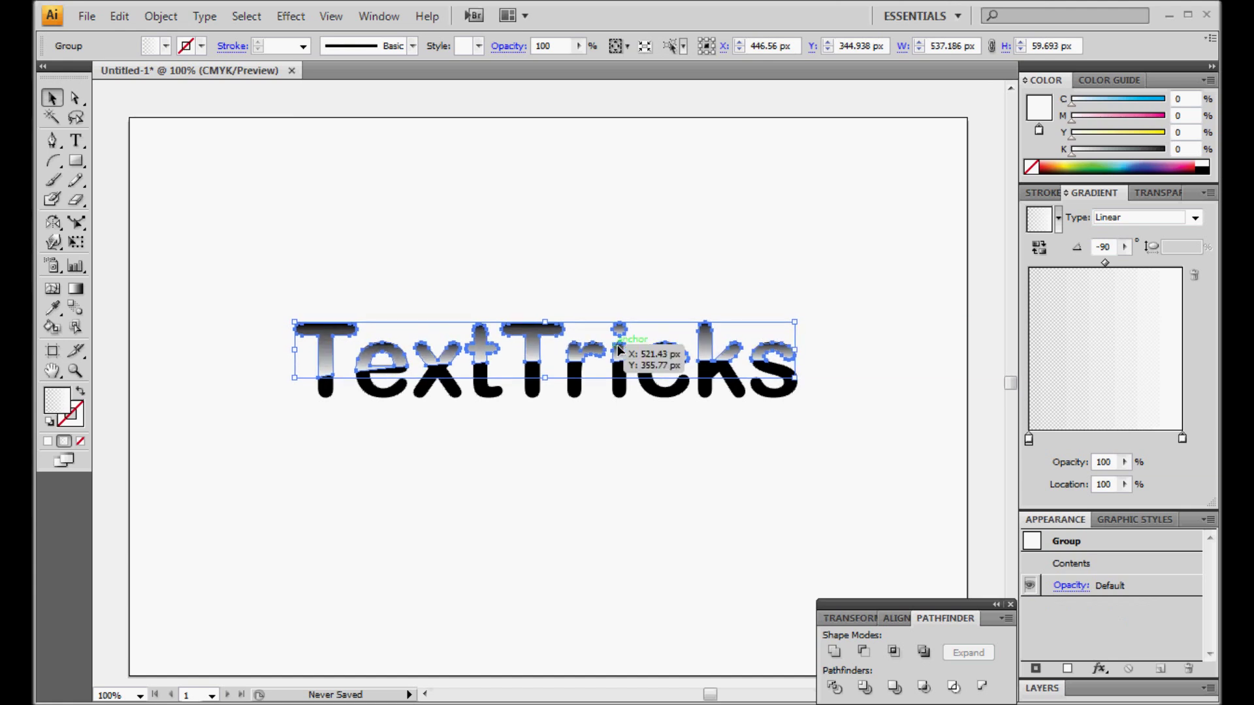
# Rearrange the gradient stops so the white fades to fully transparent at 100%.
pyautogui.moveTo(1030, 444); pyautogui.dragTo(947, 447)
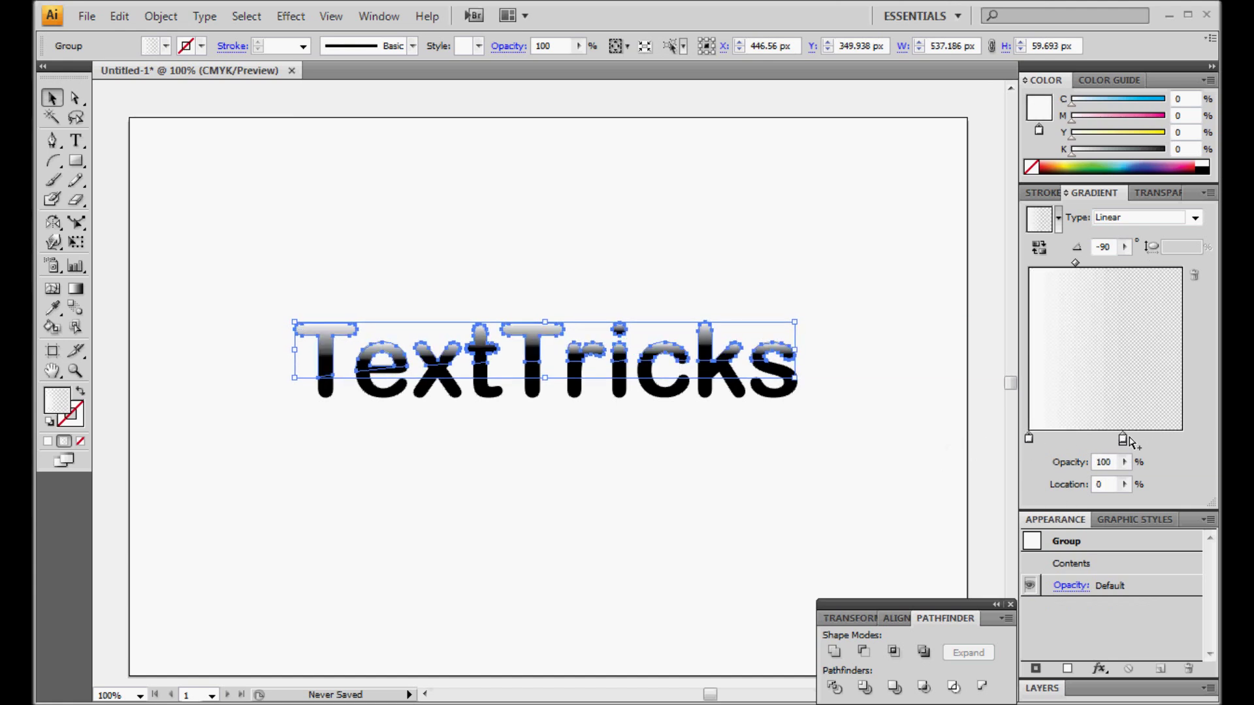
pyautogui.moveTo(1130, 443); pyautogui.dragTo(1184, 439)
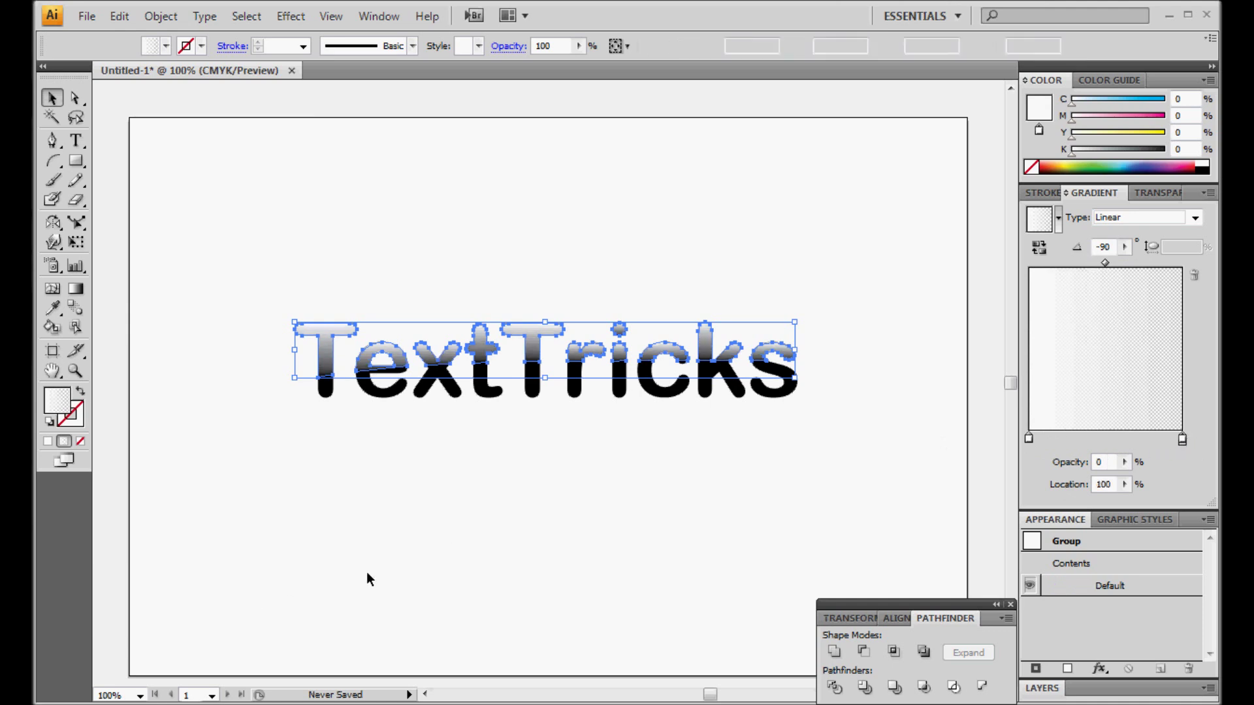
pyautogui.click(367, 571)
pyautogui.click(527, 343)
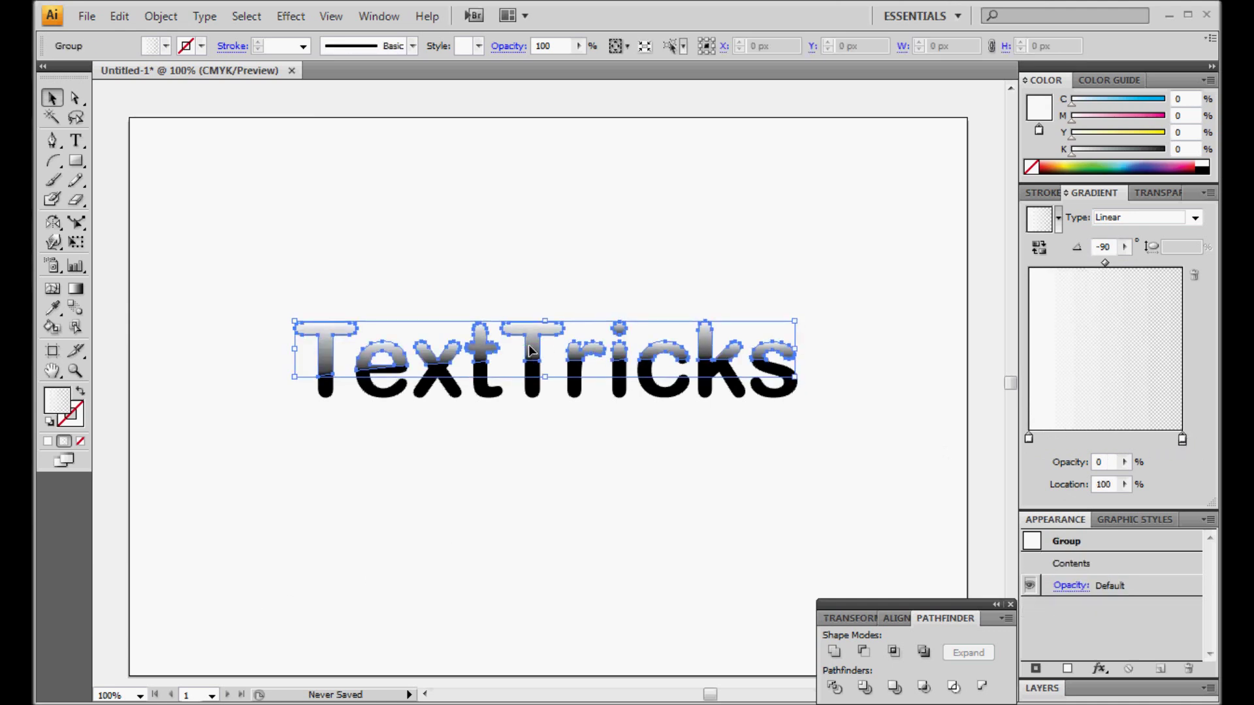
pyautogui.click(550, 538)
# Change the gloss gradient's end stop opacity to 25% and check the Transparency panel.
pyautogui.click(529, 343)
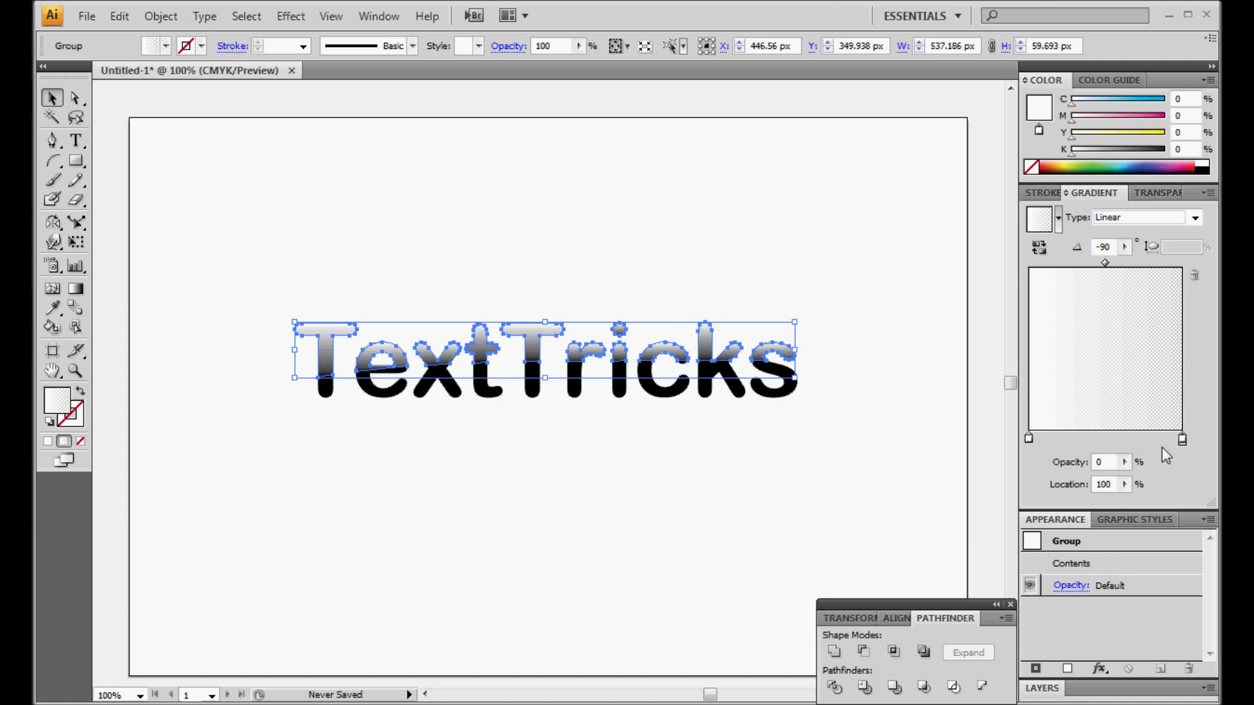
pyautogui.click(1101, 462)
pyautogui.write('25')
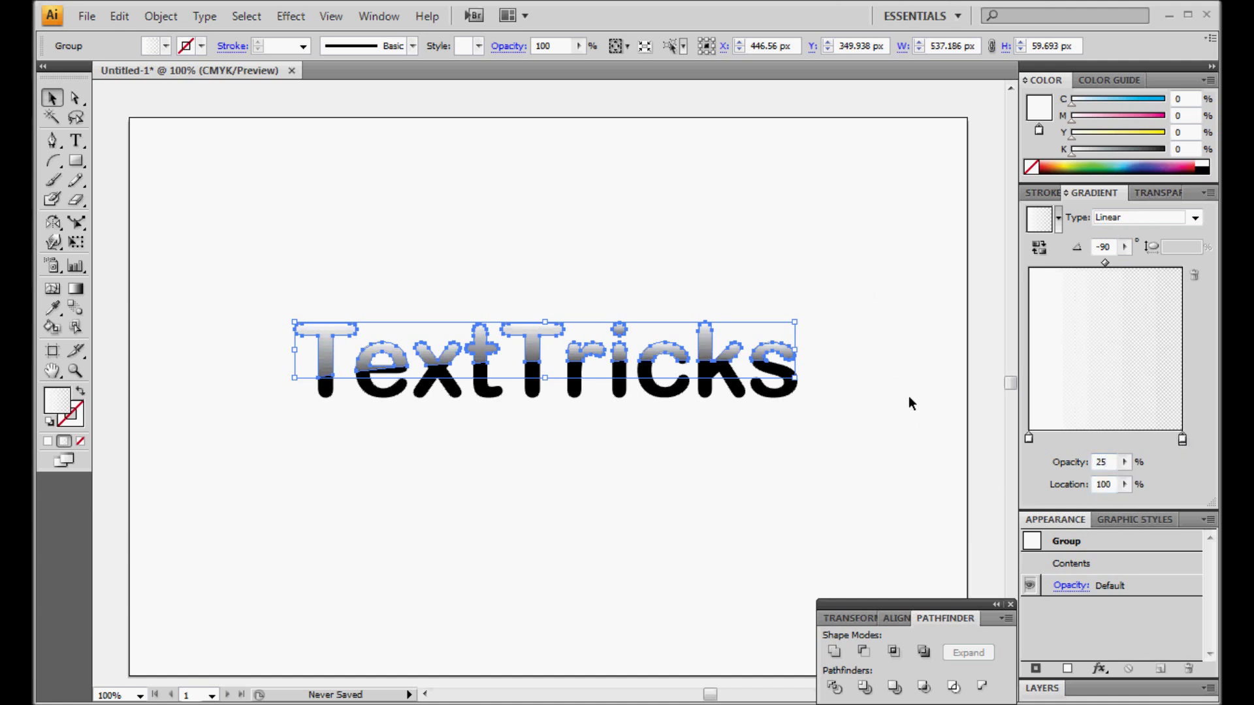
pyautogui.click(1193, 191)
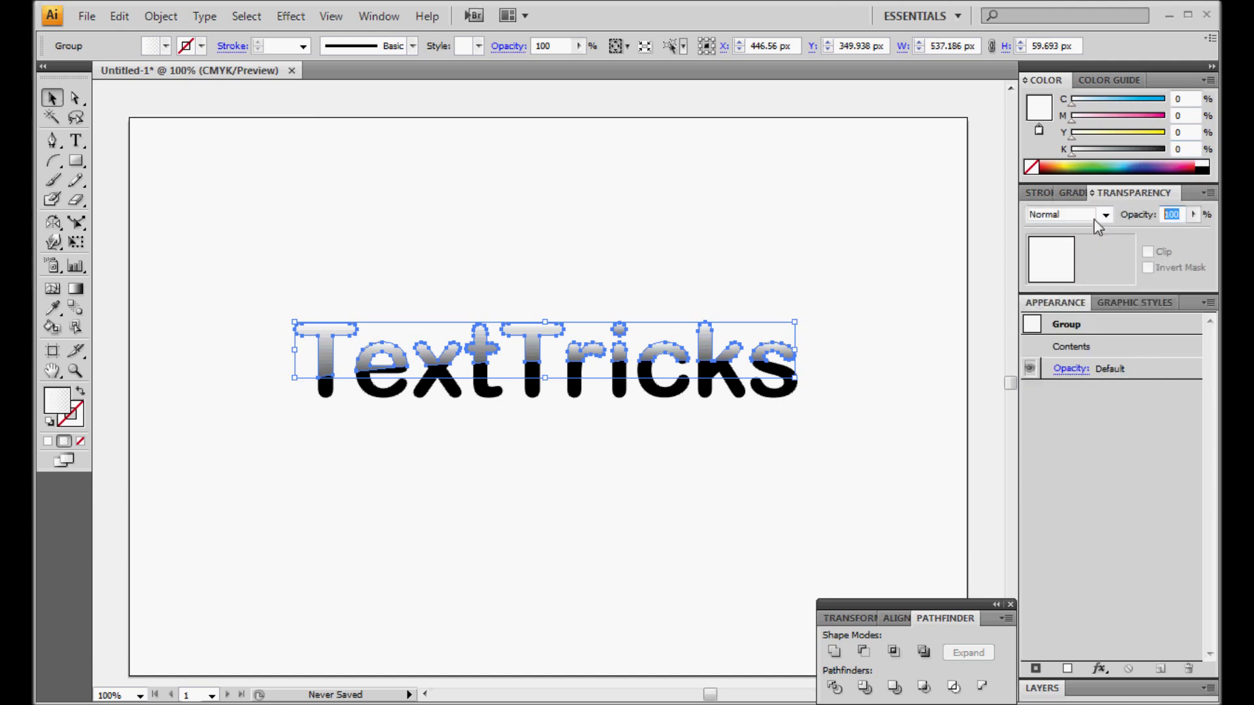
pyautogui.click(568, 538)
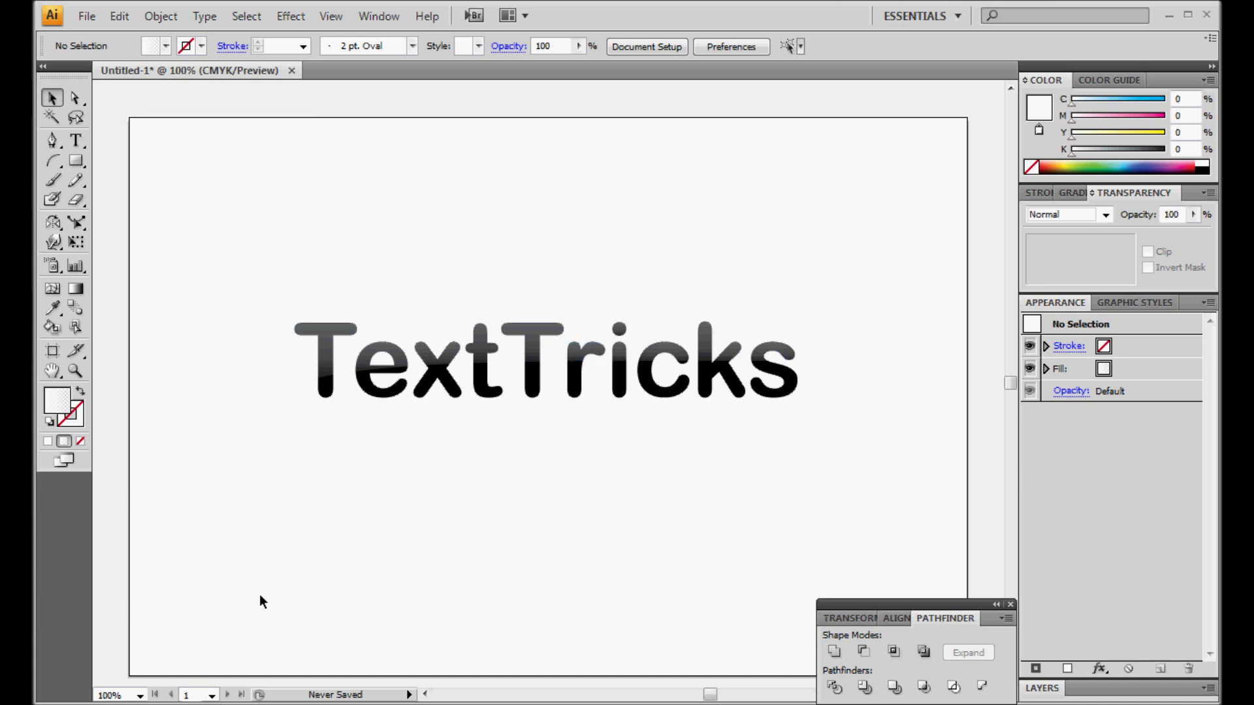
pyautogui.click(533, 379)
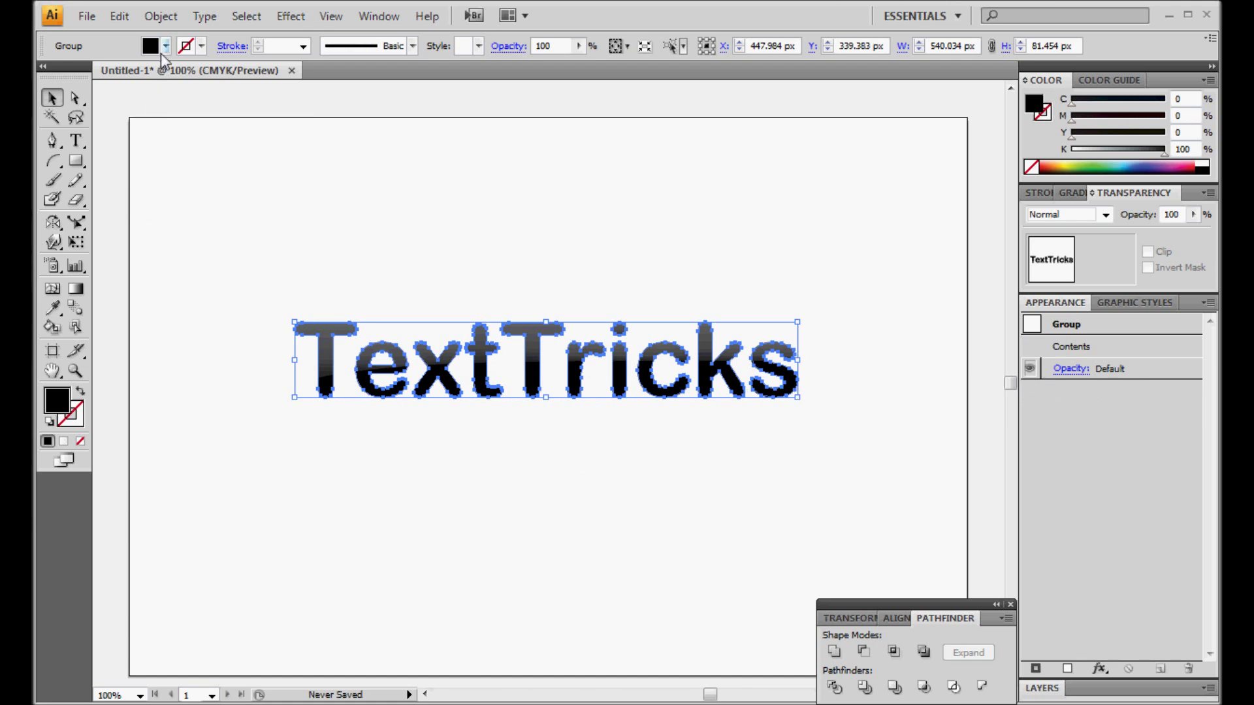
# Add a 5 px Offset Path around the TextTricks lettering.
pyautogui.click(179, 20)
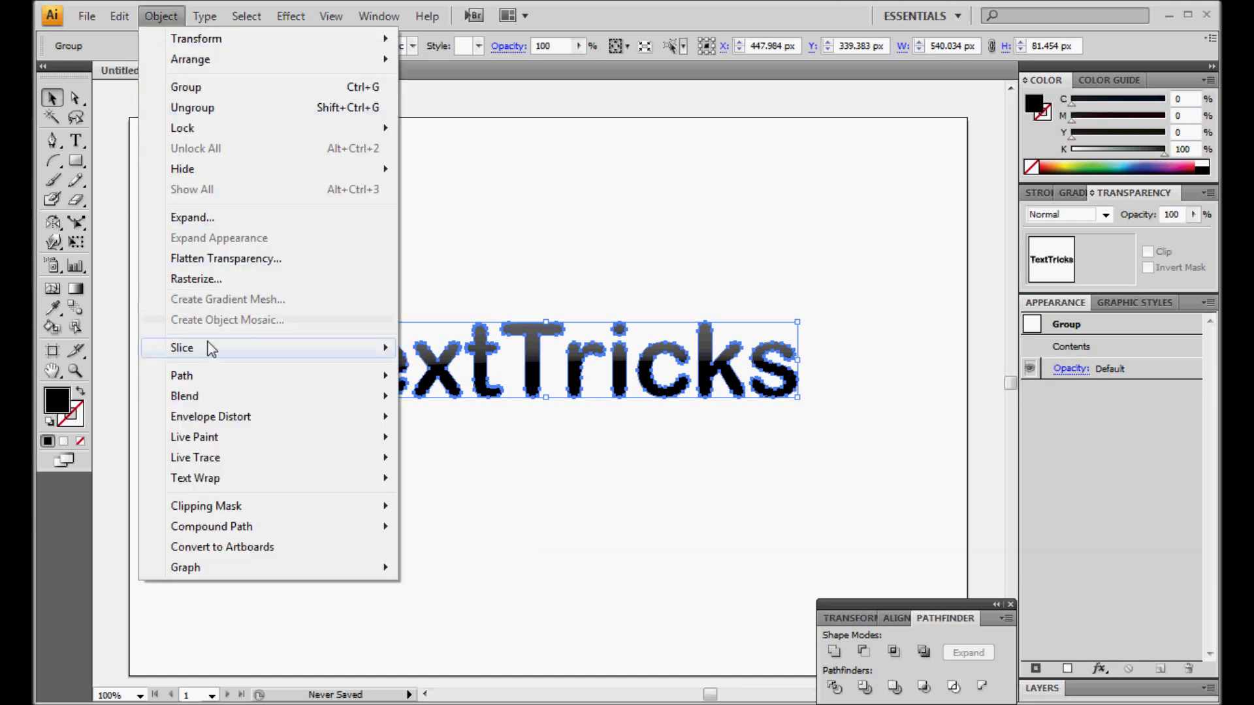
pyautogui.moveTo(211, 379)
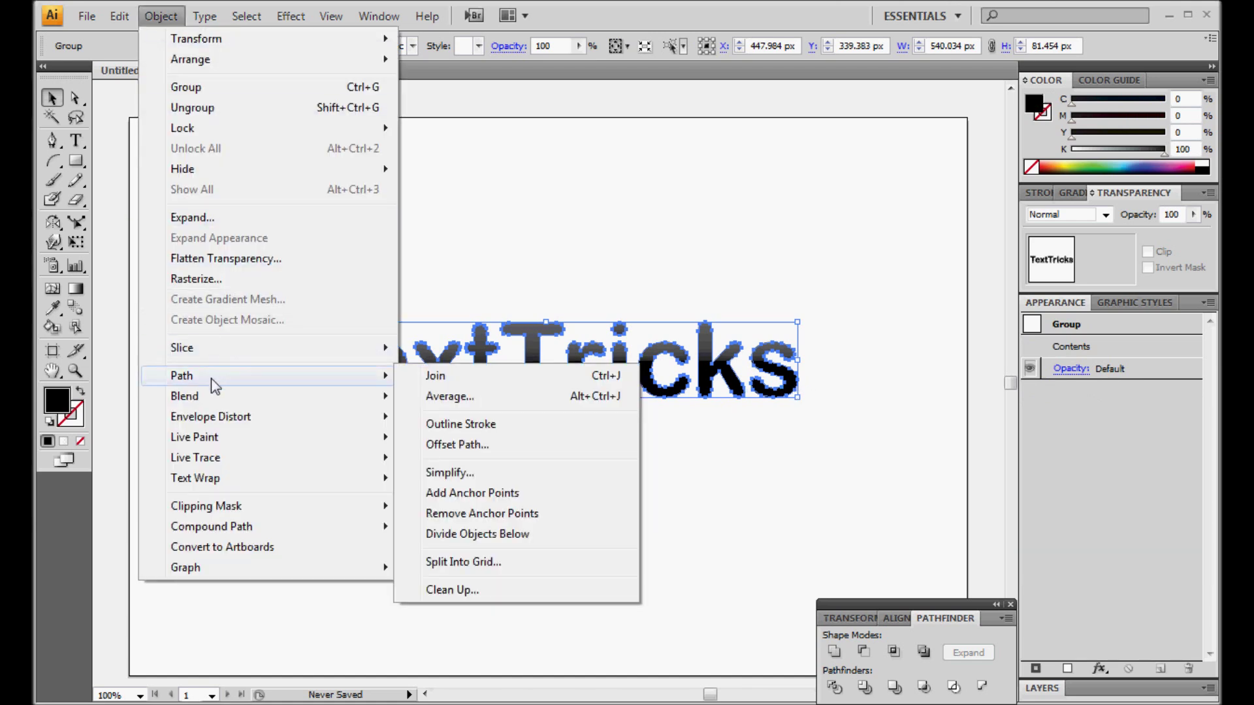
pyautogui.click(554, 443)
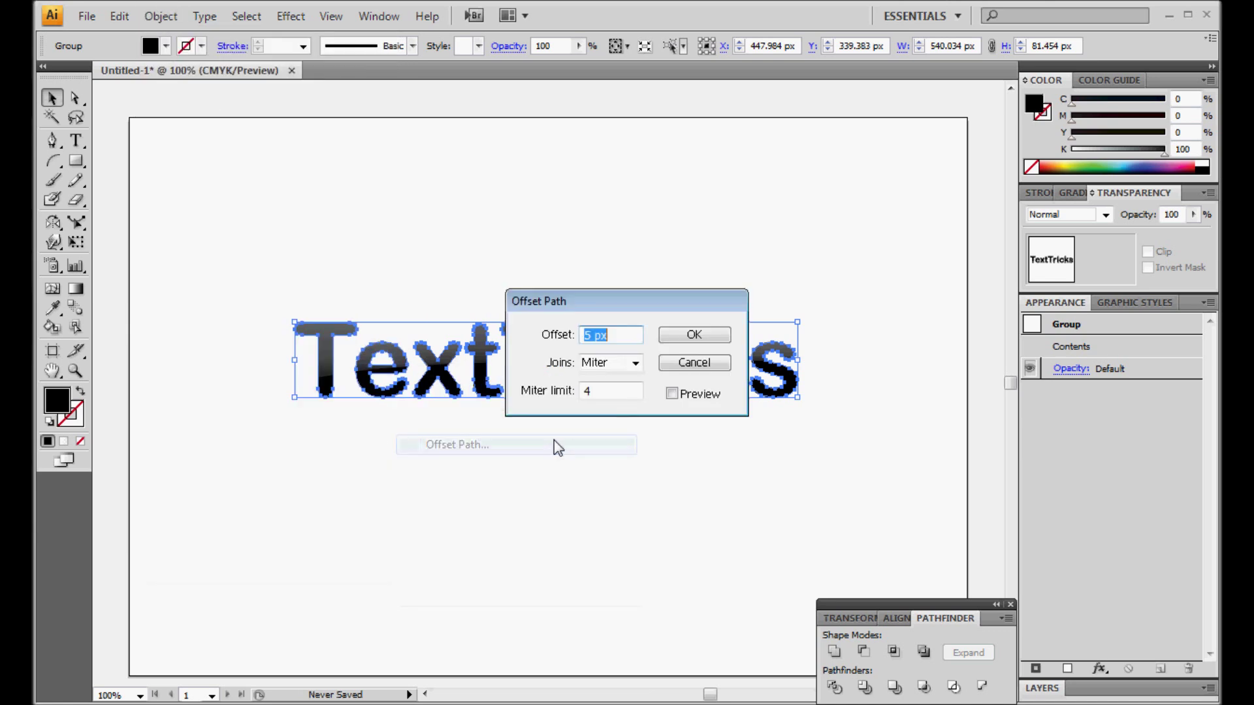
pyautogui.click(672, 394)
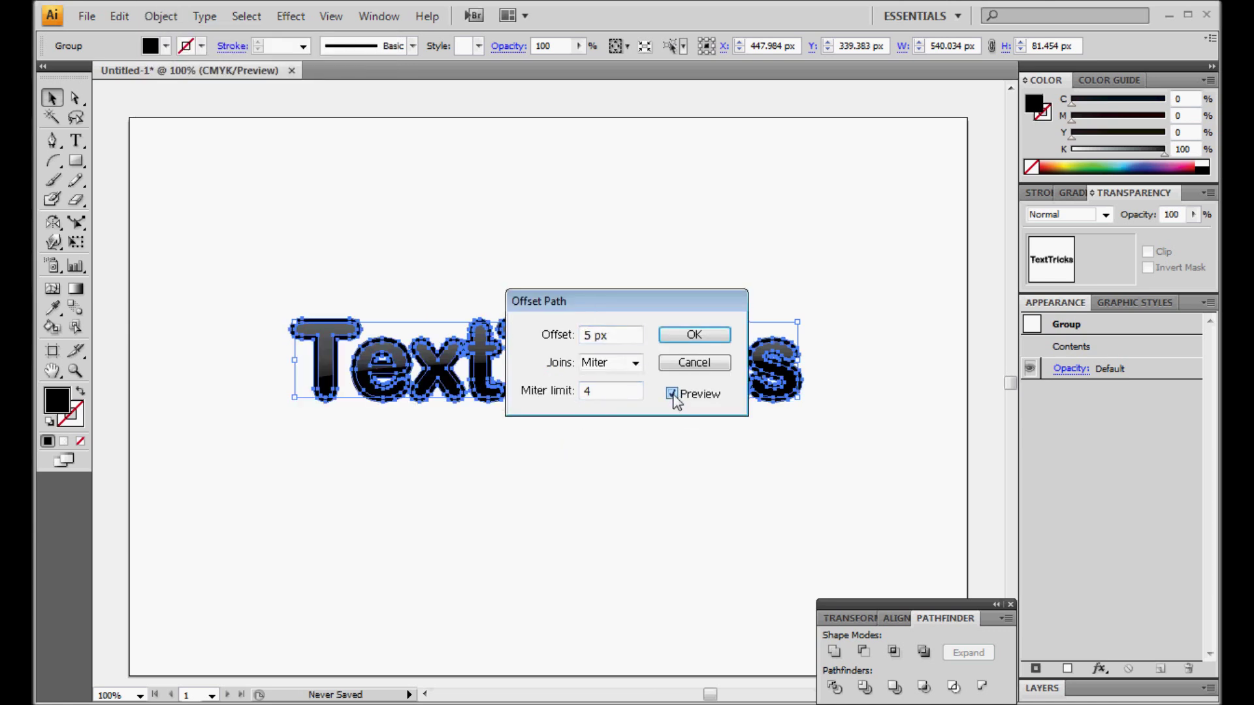
pyautogui.click(696, 337)
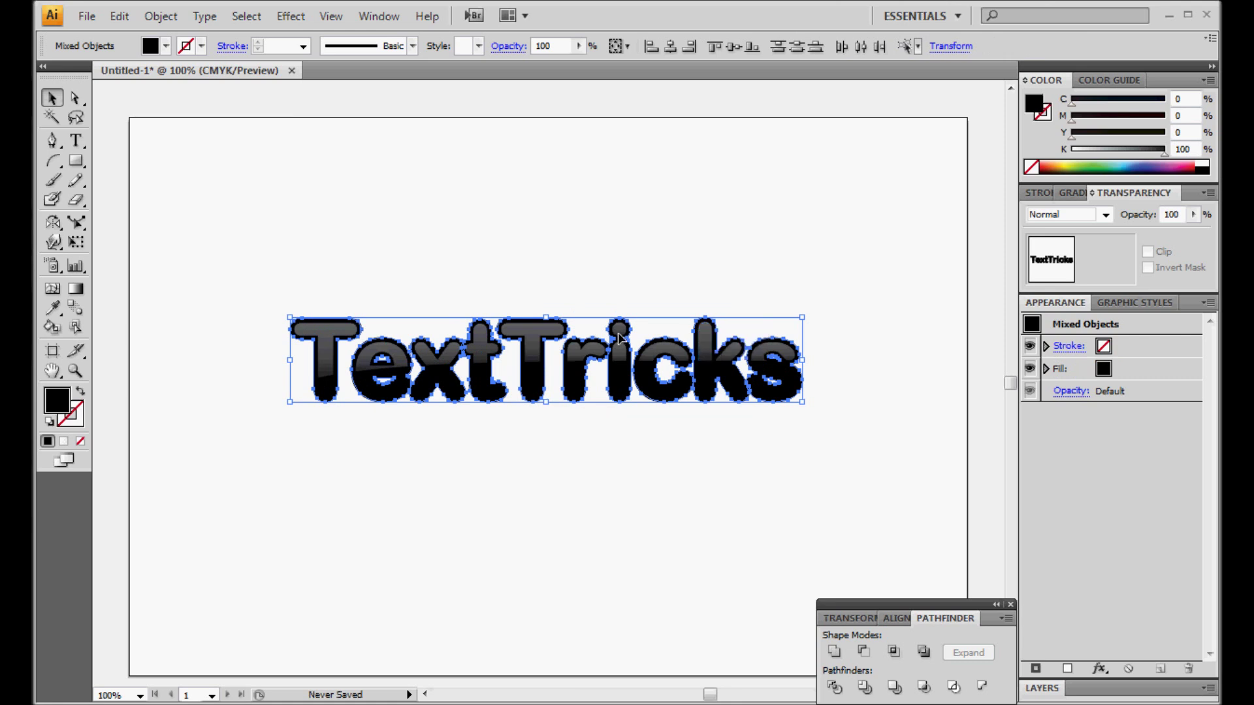
# Fill the offset outline light blue and marquee-select the whole lettering.
pyautogui.moveTo(1126, 168); pyautogui.dragTo(1133, 158)
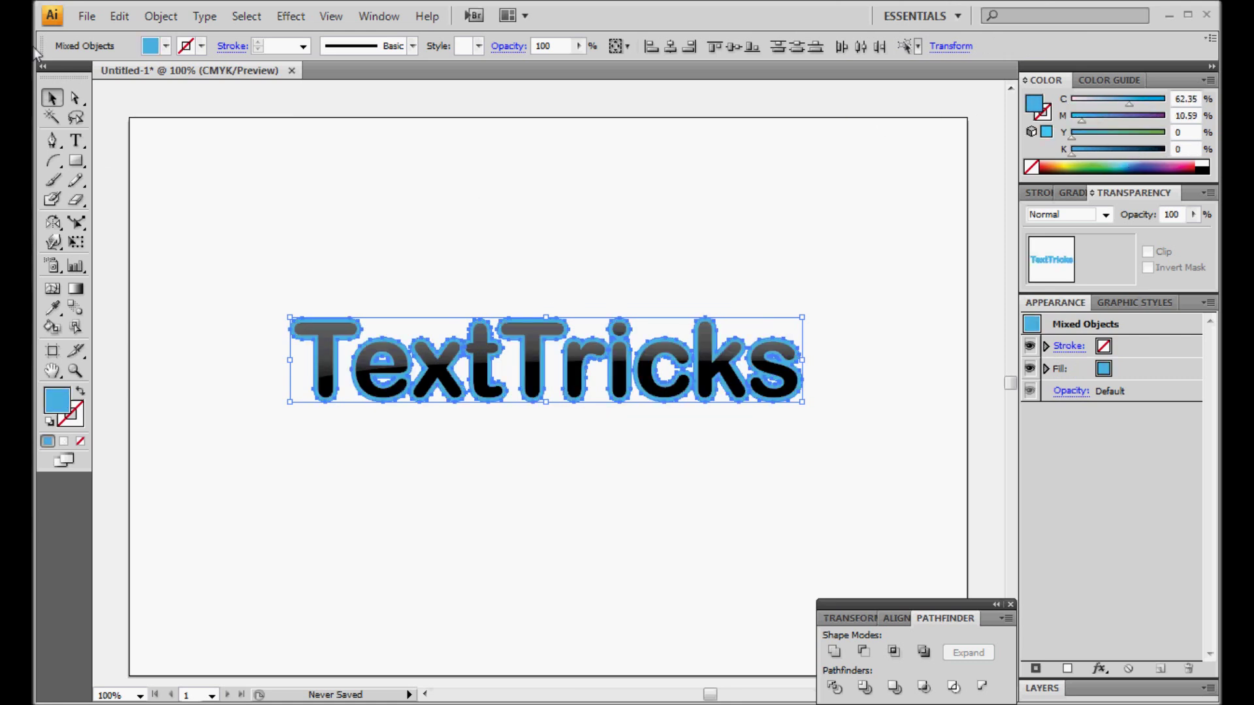
pyautogui.click(208, 253)
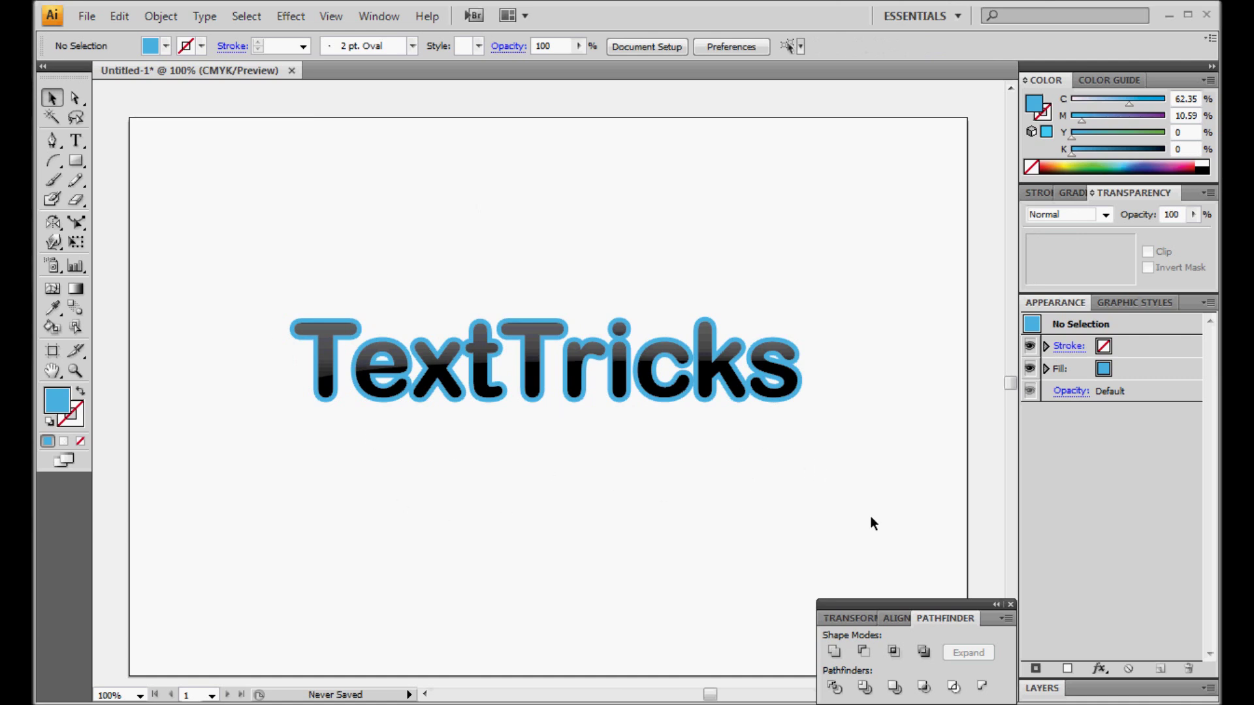
pyautogui.moveTo(250, 439); pyautogui.dragTo(826, 265)
# Group all parts of the TextTricks lettering and nudge it into position.
pyautogui.rightClick(582, 358)
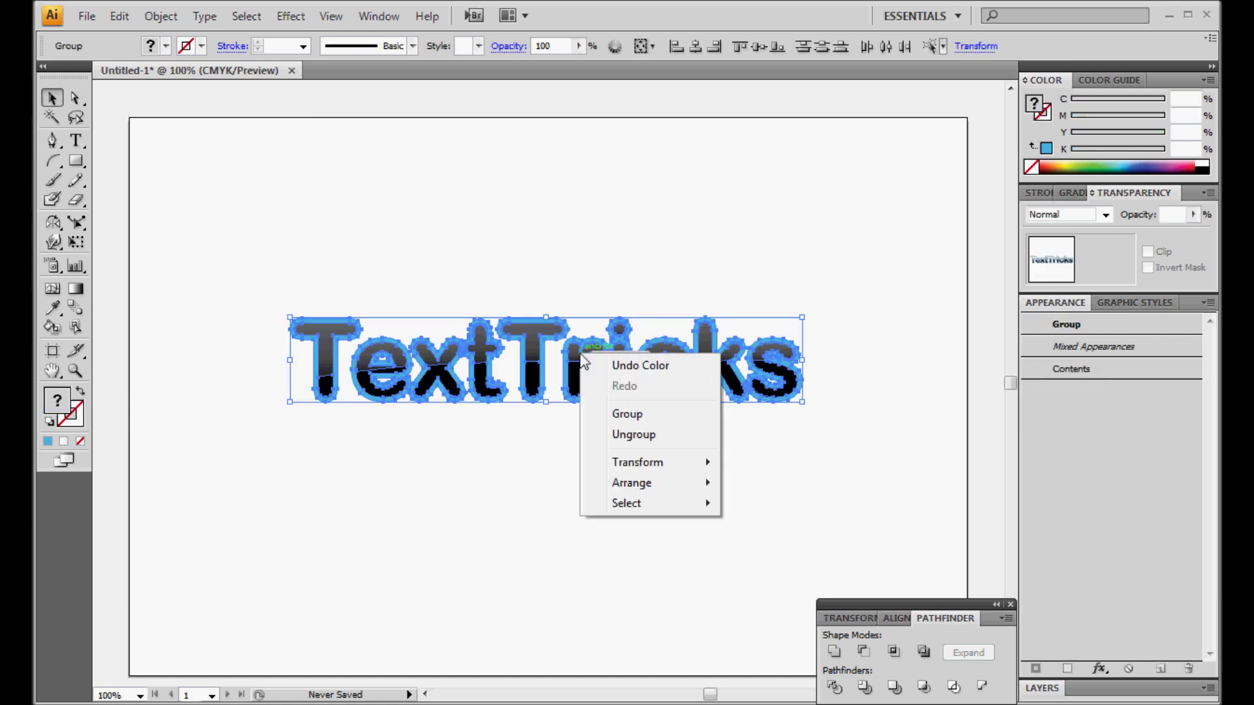
pyautogui.click(644, 415)
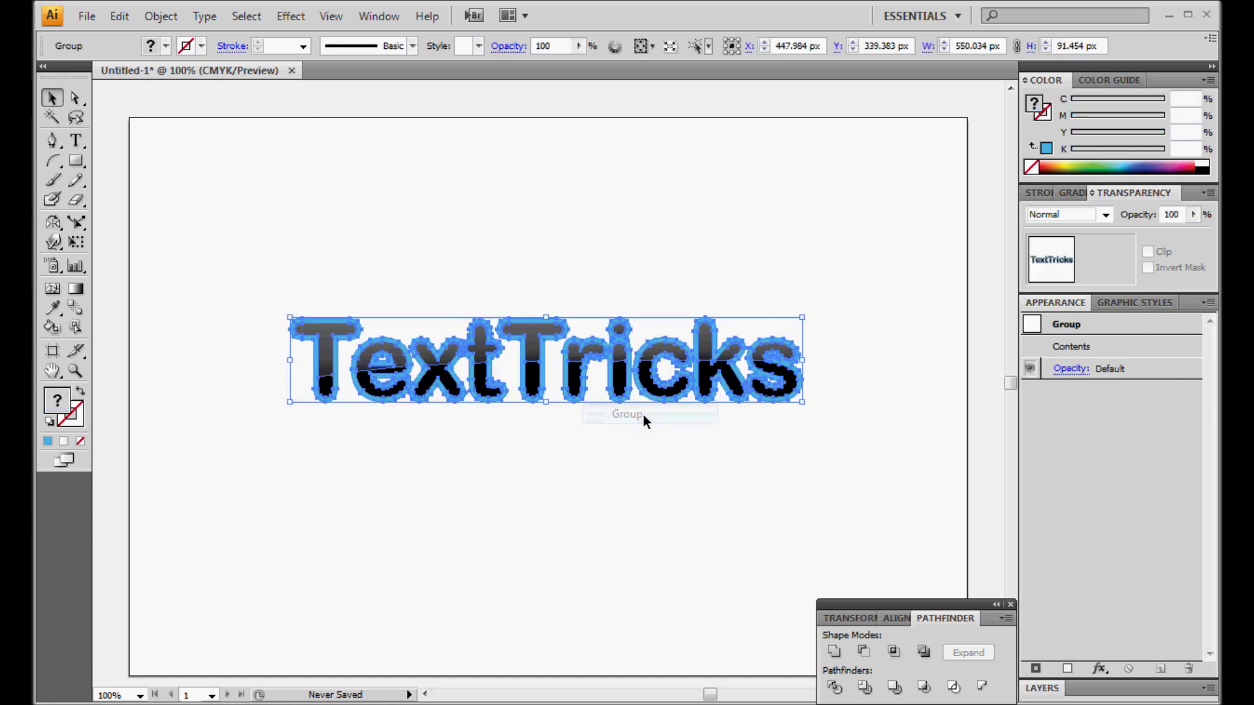
pyautogui.click(397, 568)
pyautogui.moveTo(472, 377); pyautogui.dragTo(490, 411)
pyautogui.click(544, 539)
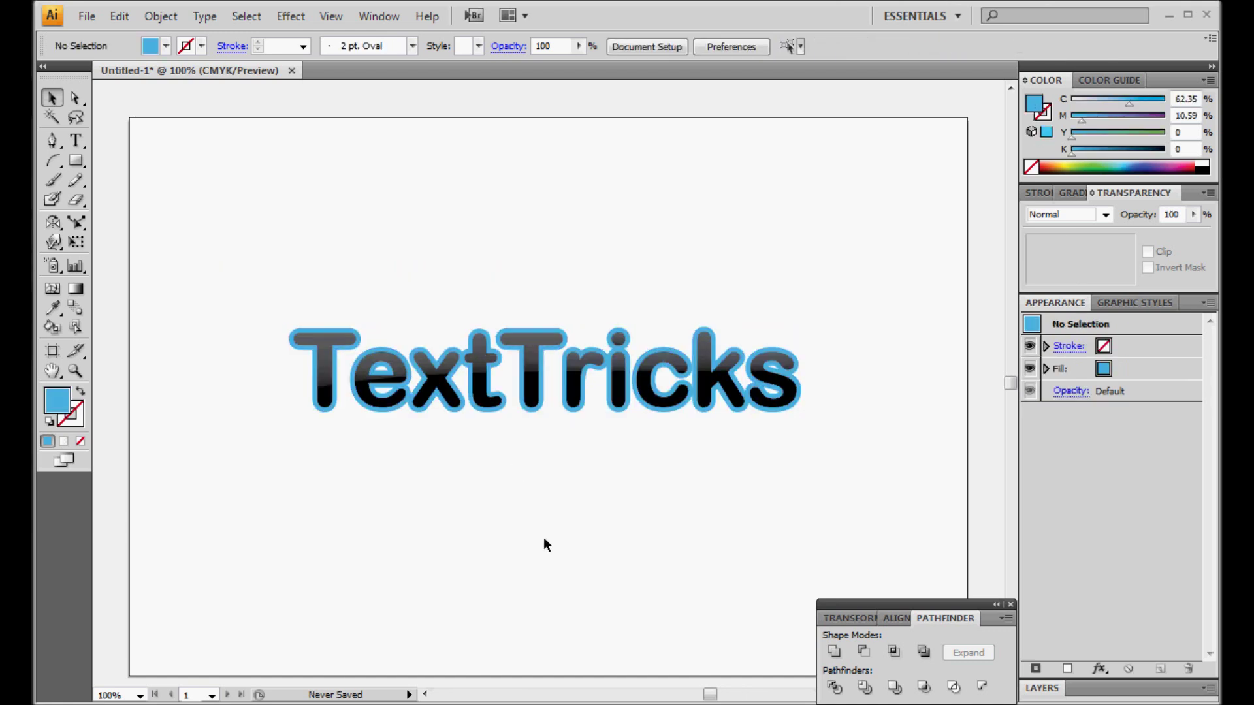
# Drag a copy below the lettering, reflect it horizontally and fit it tight under the original.
pyautogui.click(532, 392)
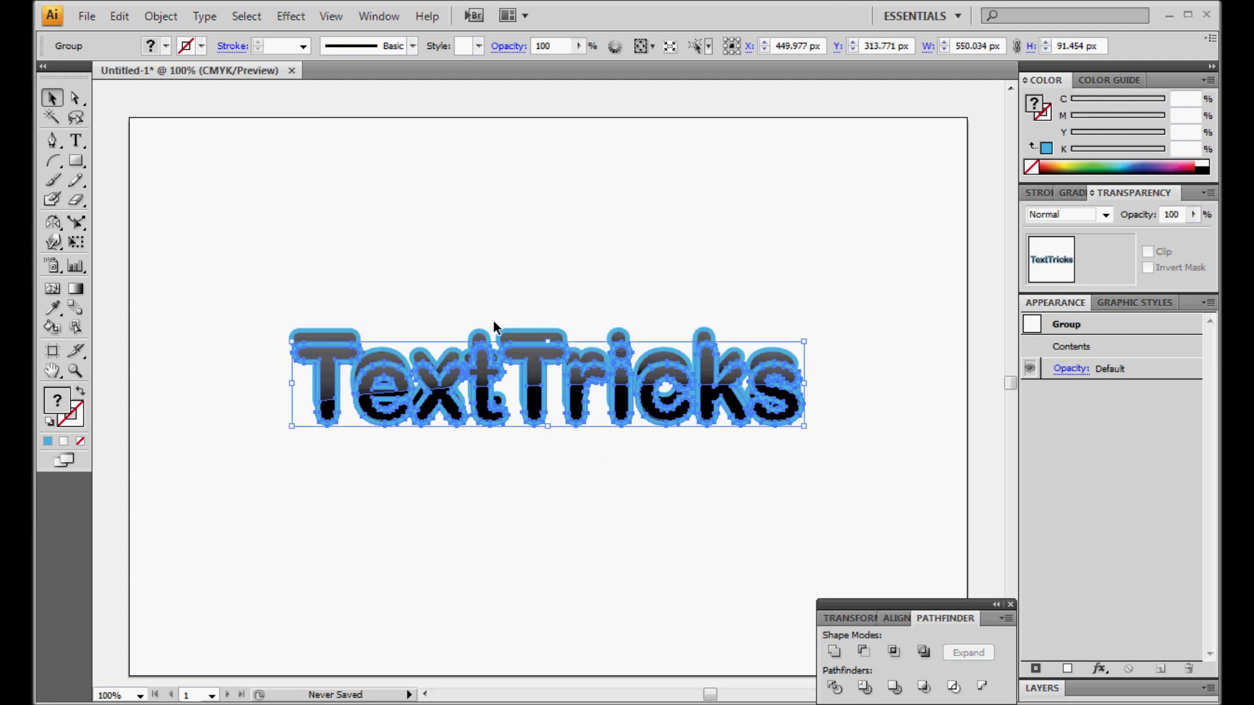
pyautogui.moveTo(527, 385); pyautogui.dragTo(535, 490)
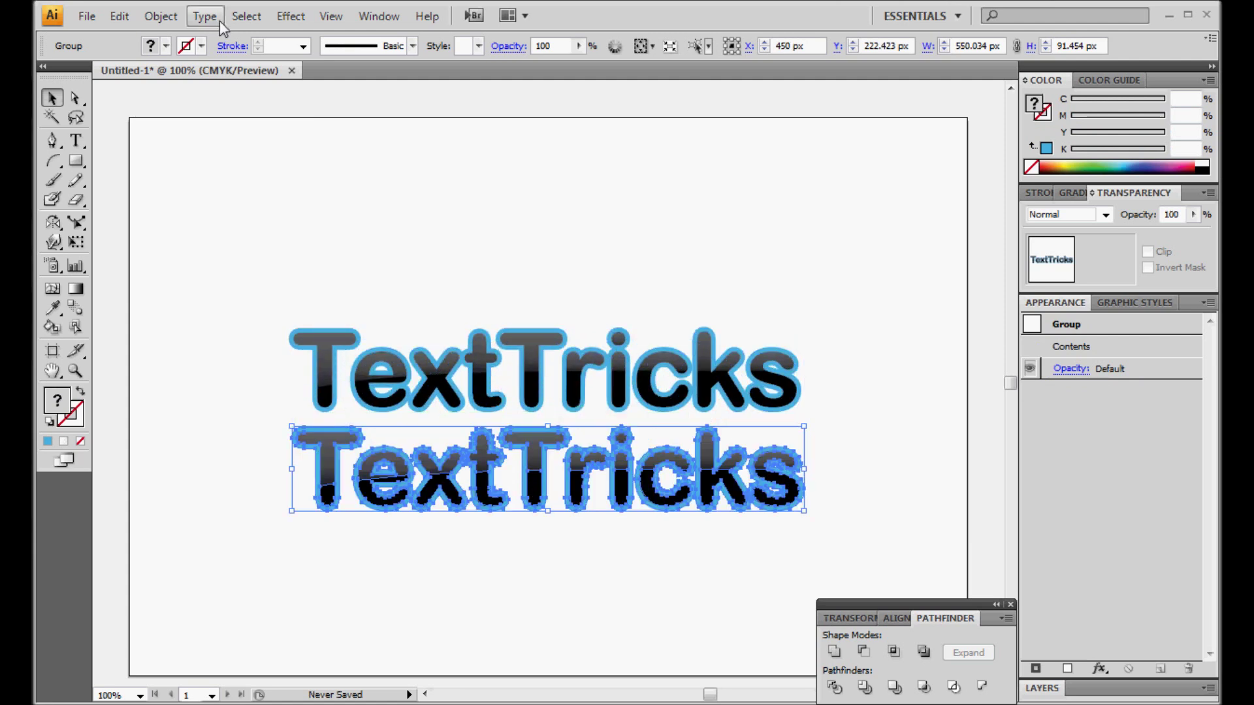
pyautogui.click(159, 19)
pyautogui.moveTo(200, 48)
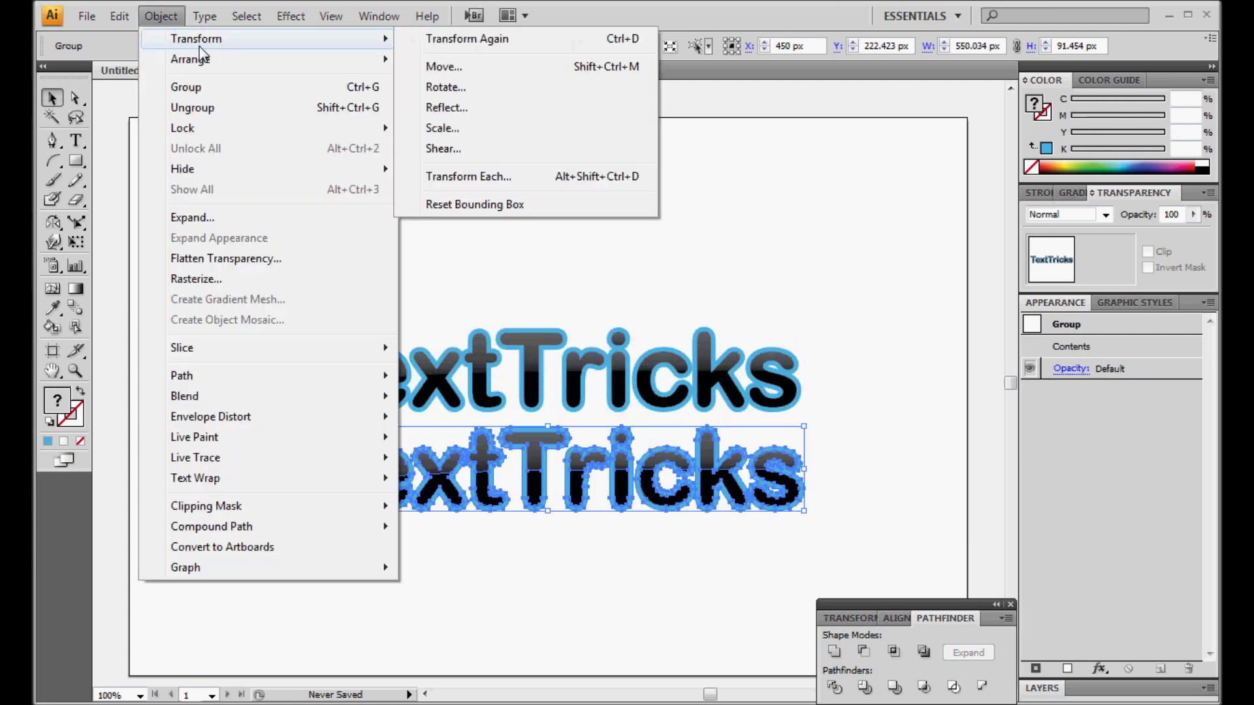
pyautogui.click(482, 106)
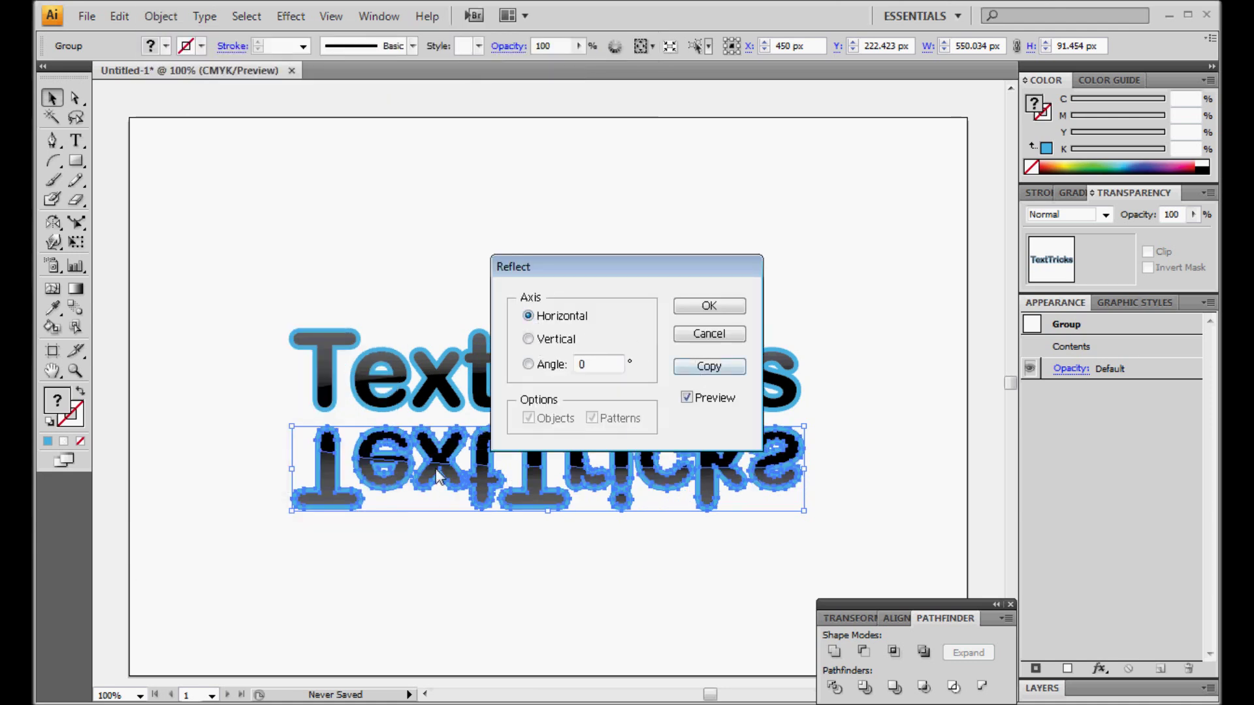
pyautogui.click(710, 307)
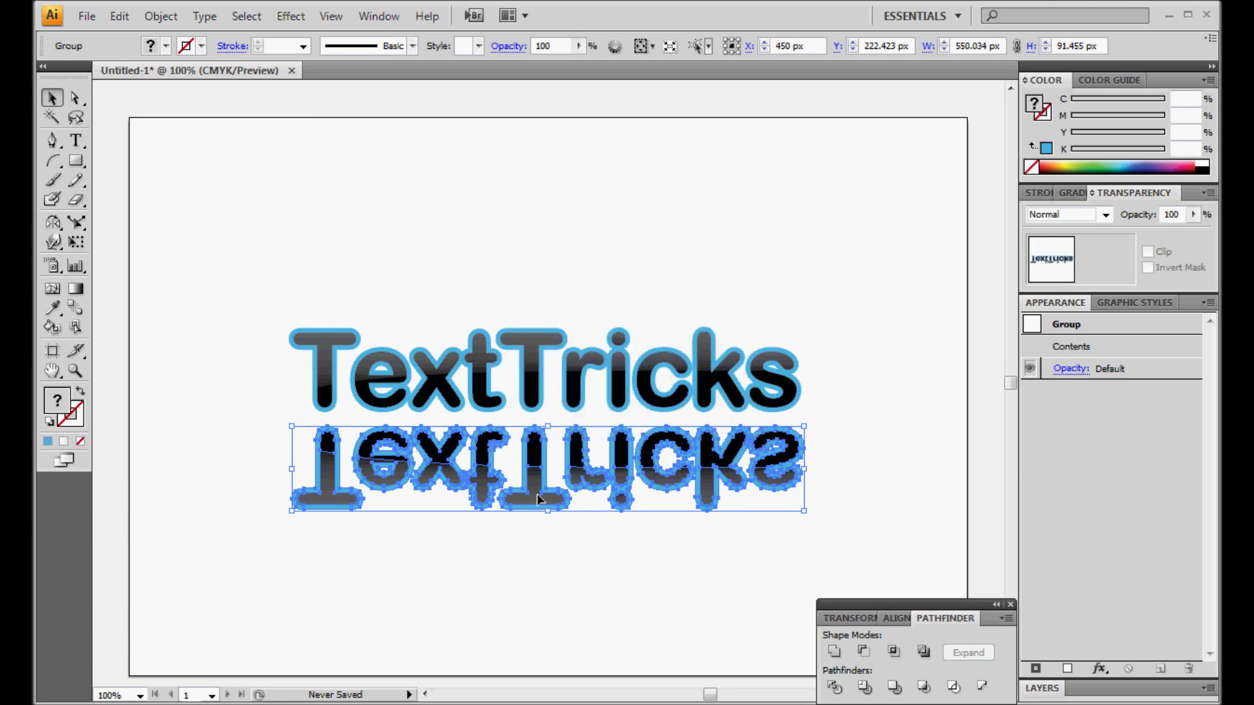
pyautogui.moveTo(540, 499); pyautogui.dragTo(535, 486)
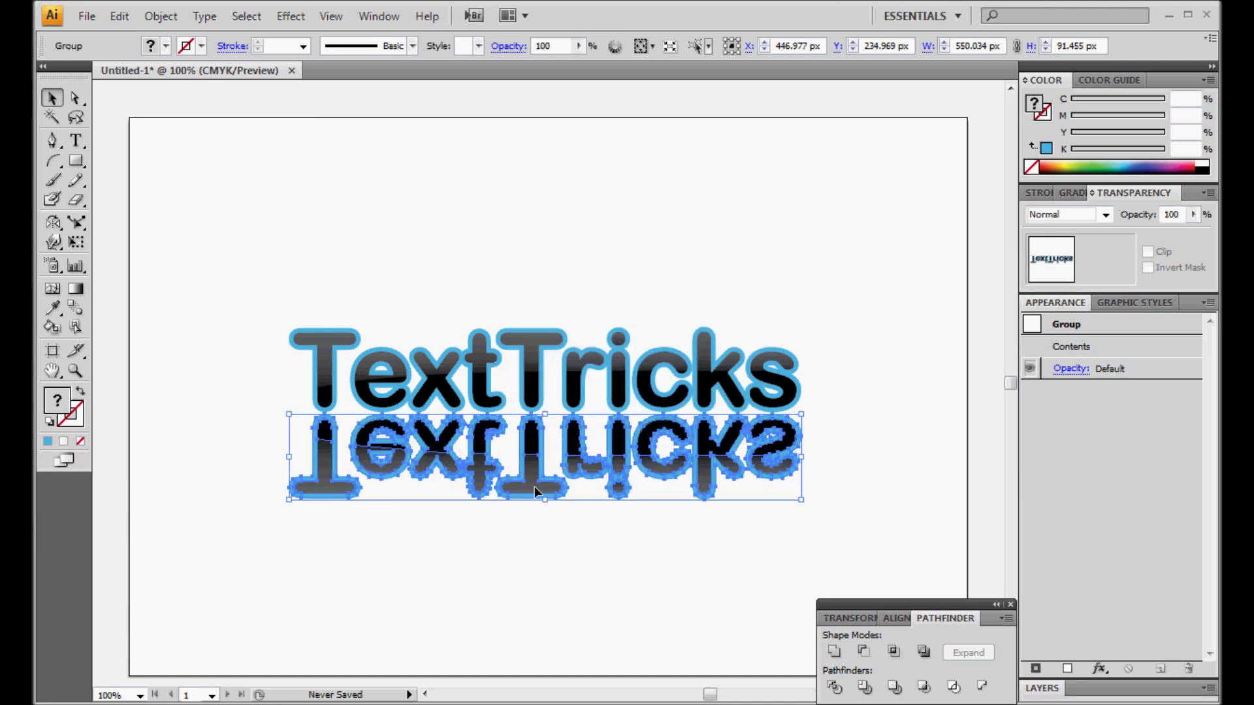
pyautogui.doubleClick(533, 479)
# Isolate the reflected TextTricks group to edit its parts.
pyautogui.click(534, 606)
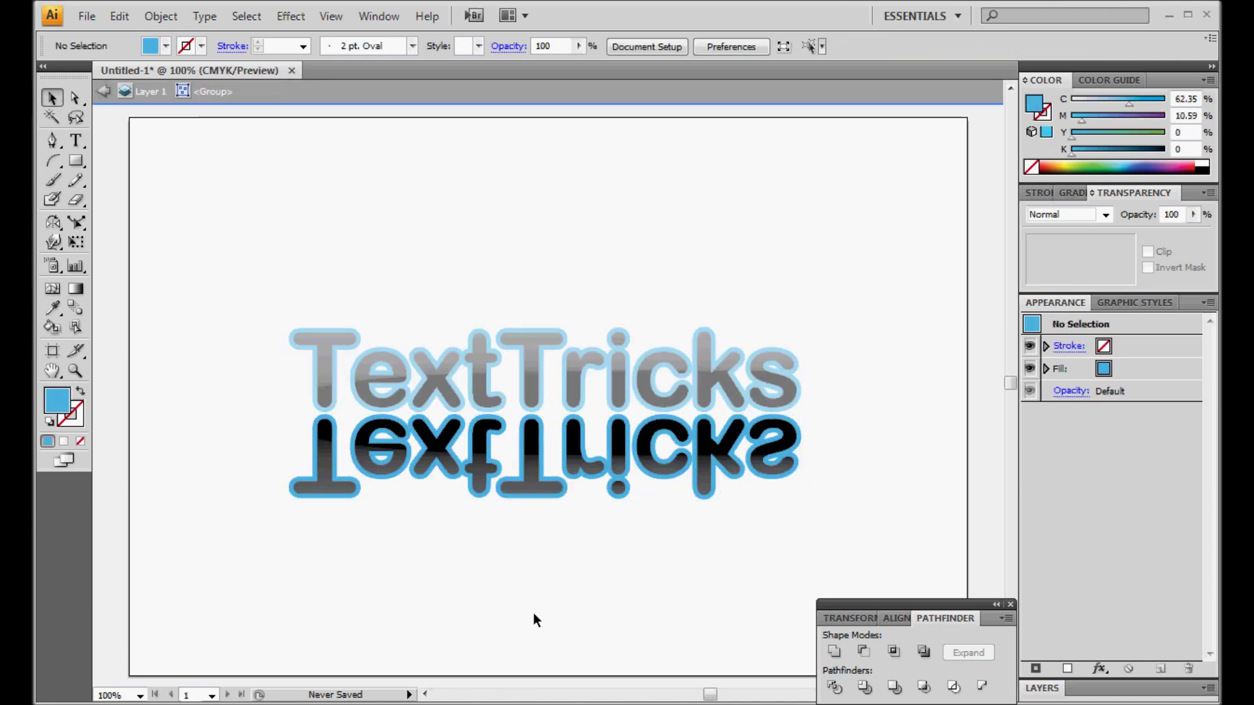
pyautogui.click(530, 477)
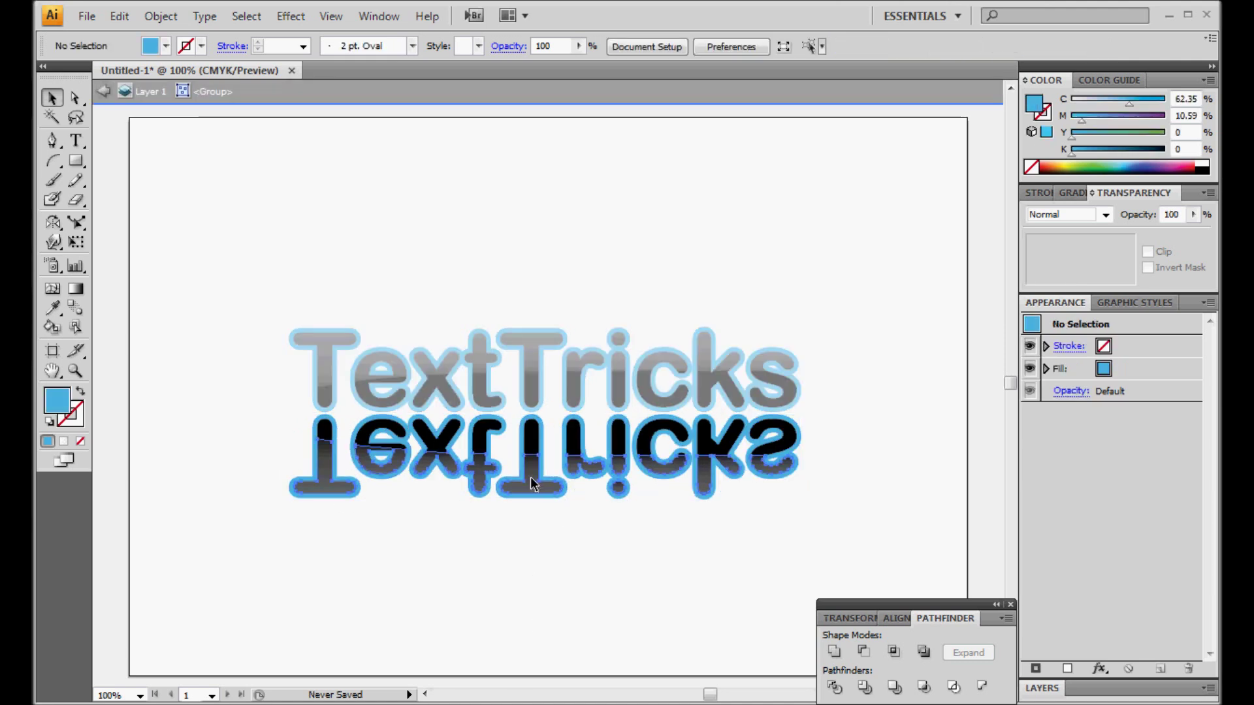
pyautogui.click(546, 507)
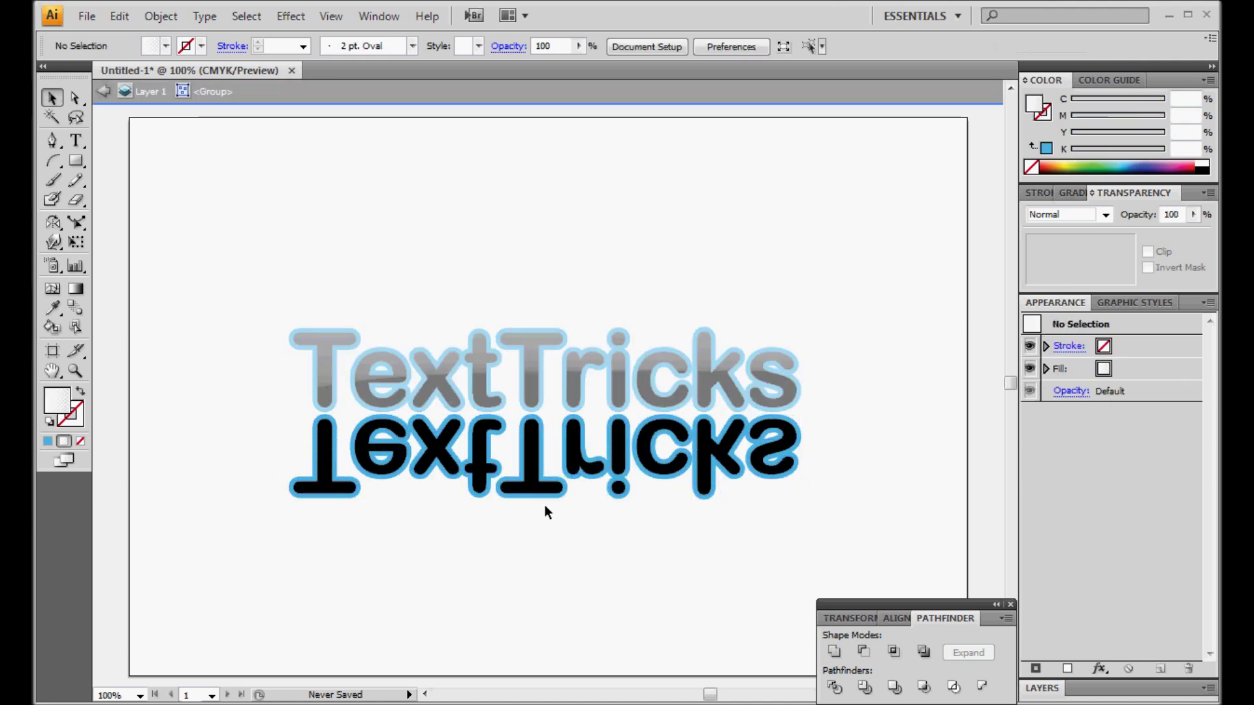
pyautogui.click(531, 448)
pyautogui.doubleClick(532, 470)
# Select the mirrored letters T, e, x, t, r, i, c, k, s, then marquee the whole mirrored group.
pyautogui.click(531, 465)
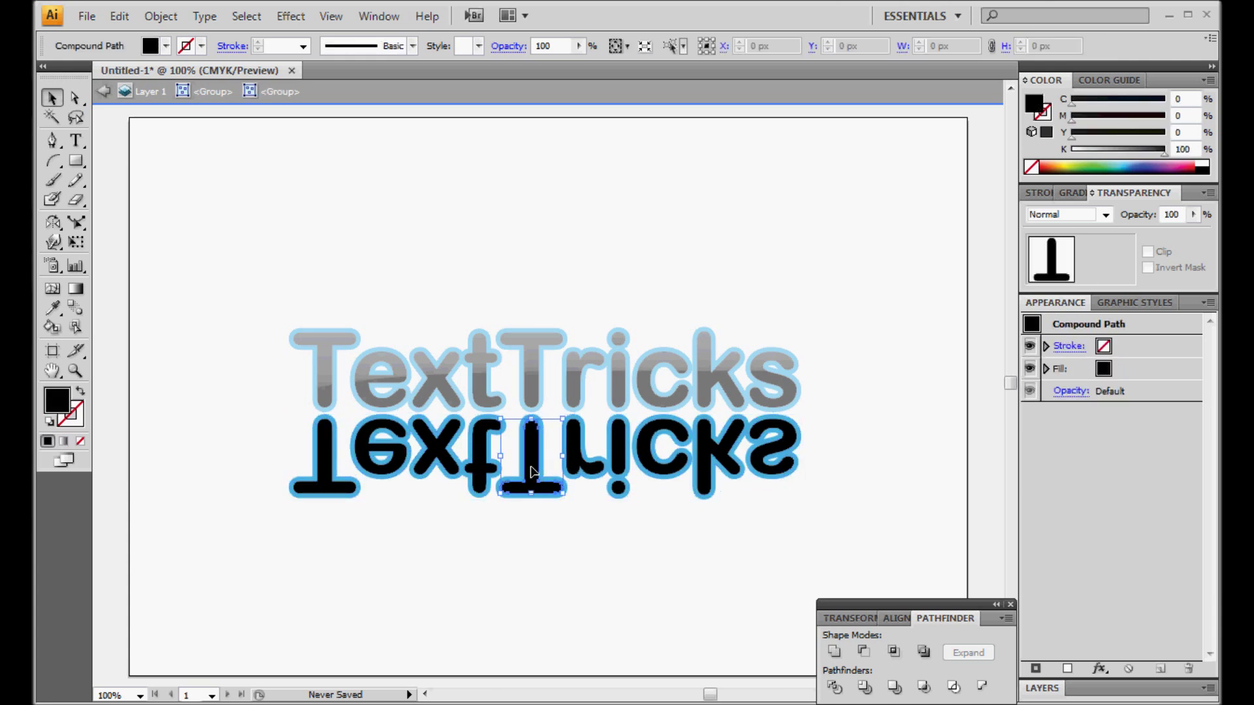
pyautogui.keyDown('shift'); pyautogui.click(482, 461); pyautogui.keyUp('shift')
pyautogui.keyDown('shift'); pyautogui.click(435, 457); pyautogui.keyUp('shift')
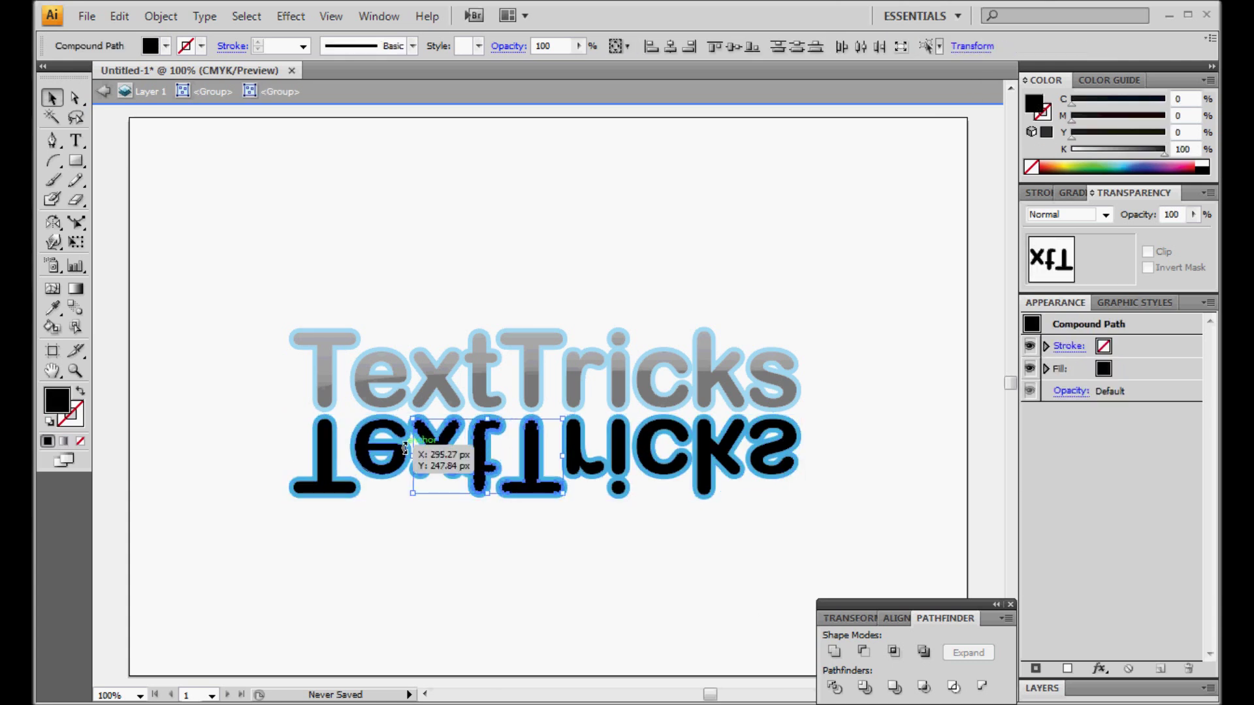
pyautogui.keyDown('shift'); pyautogui.click(366, 457); pyautogui.keyUp('shift')
pyautogui.keyDown('shift'); pyautogui.click(335, 462); pyautogui.keyUp('shift')
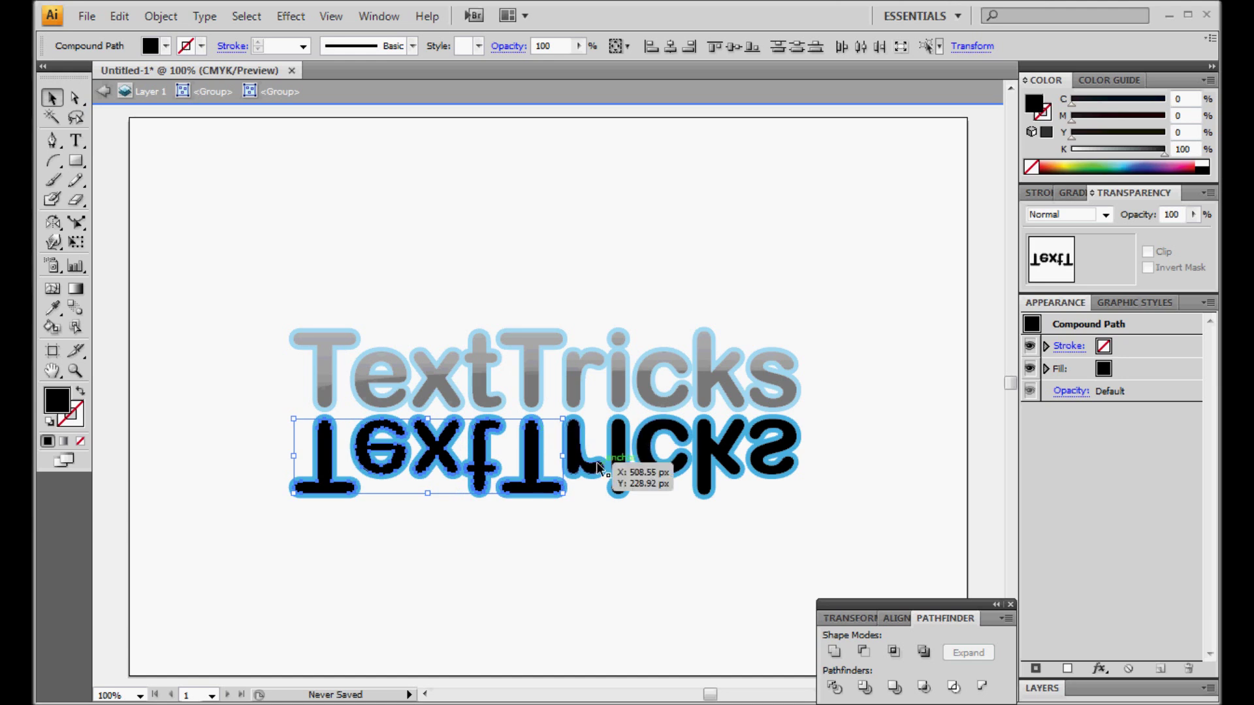
pyautogui.keyDown('shift'); pyautogui.click(597, 471); pyautogui.keyUp('shift')
pyautogui.keyDown('shift'); pyautogui.click(619, 455); pyautogui.keyUp('shift')
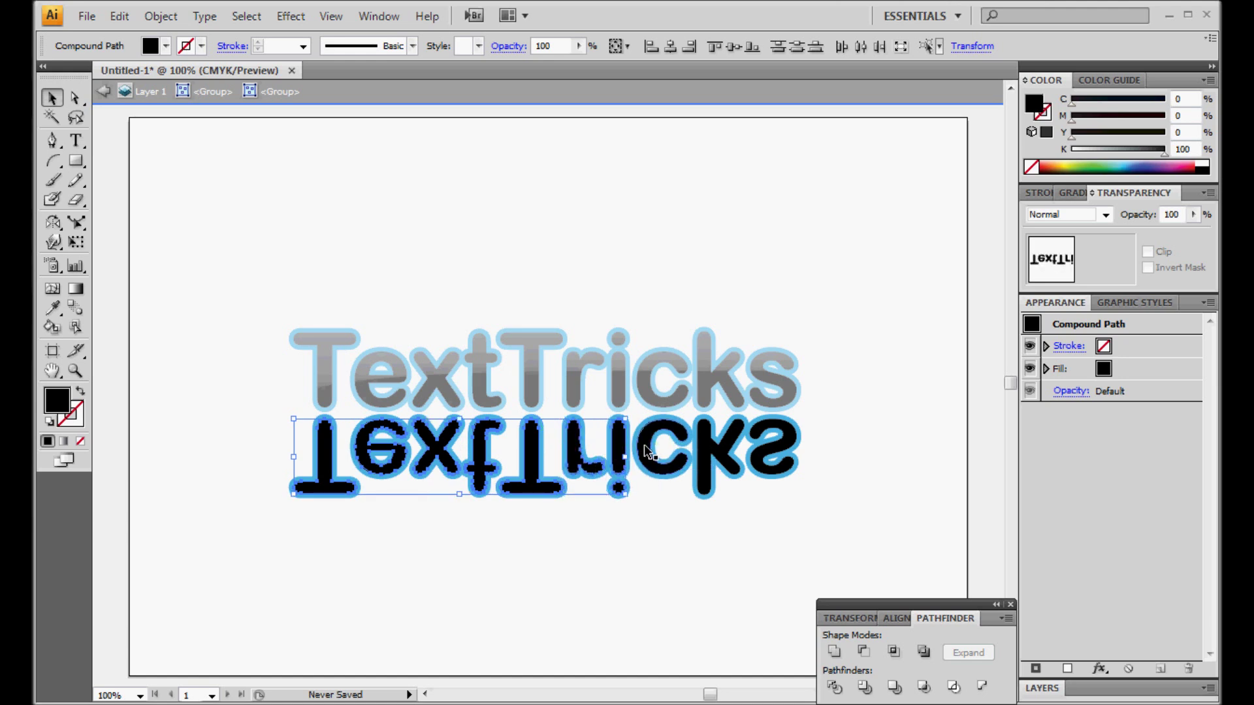
pyautogui.keyDown('shift'); pyautogui.click(646, 450); pyautogui.keyUp('shift')
pyautogui.keyDown('shift'); pyautogui.click(711, 457); pyautogui.keyUp('shift')
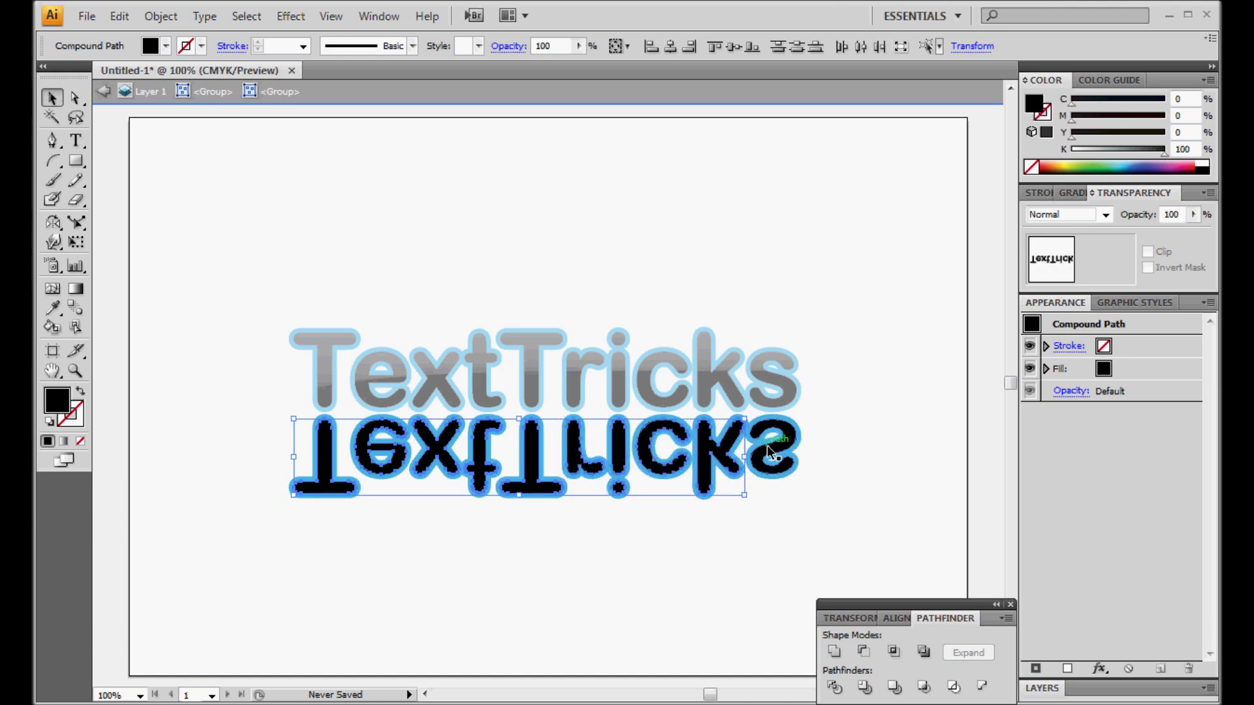
pyautogui.keyDown('shift'); pyautogui.click(770, 455); pyautogui.keyUp('shift')
pyautogui.click(769, 453)
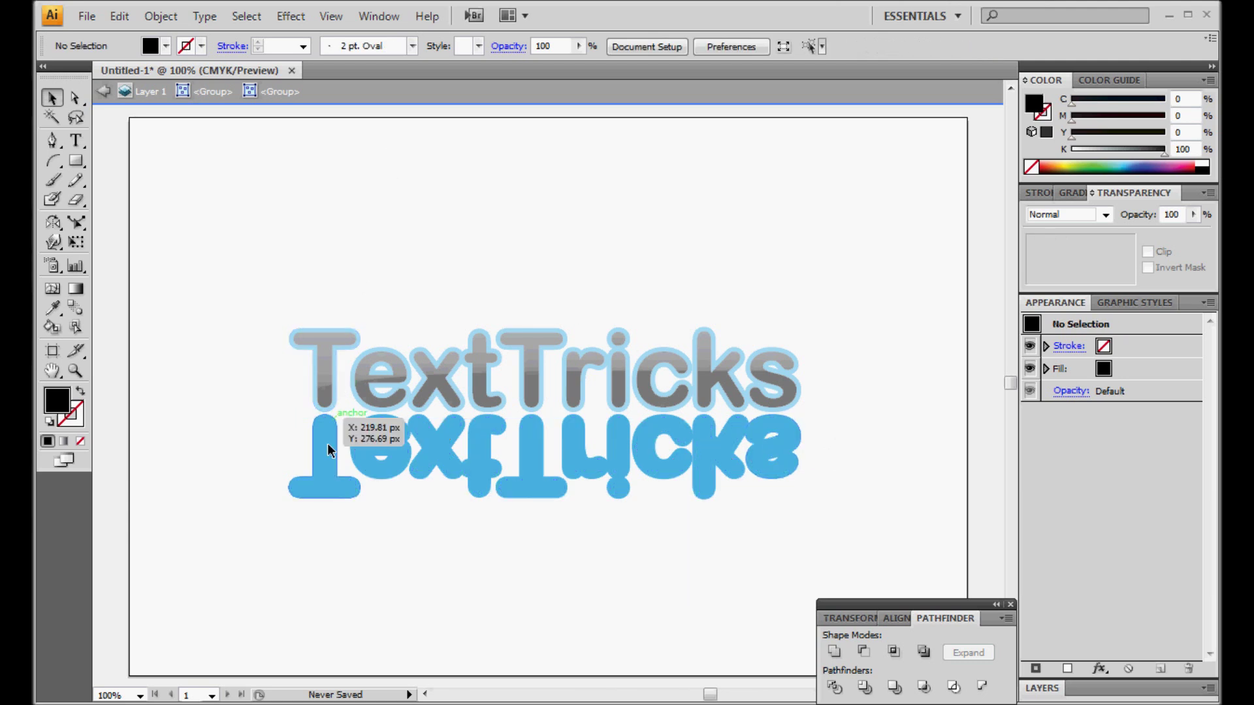
pyautogui.moveTo(258, 548); pyautogui.dragTo(843, 352)
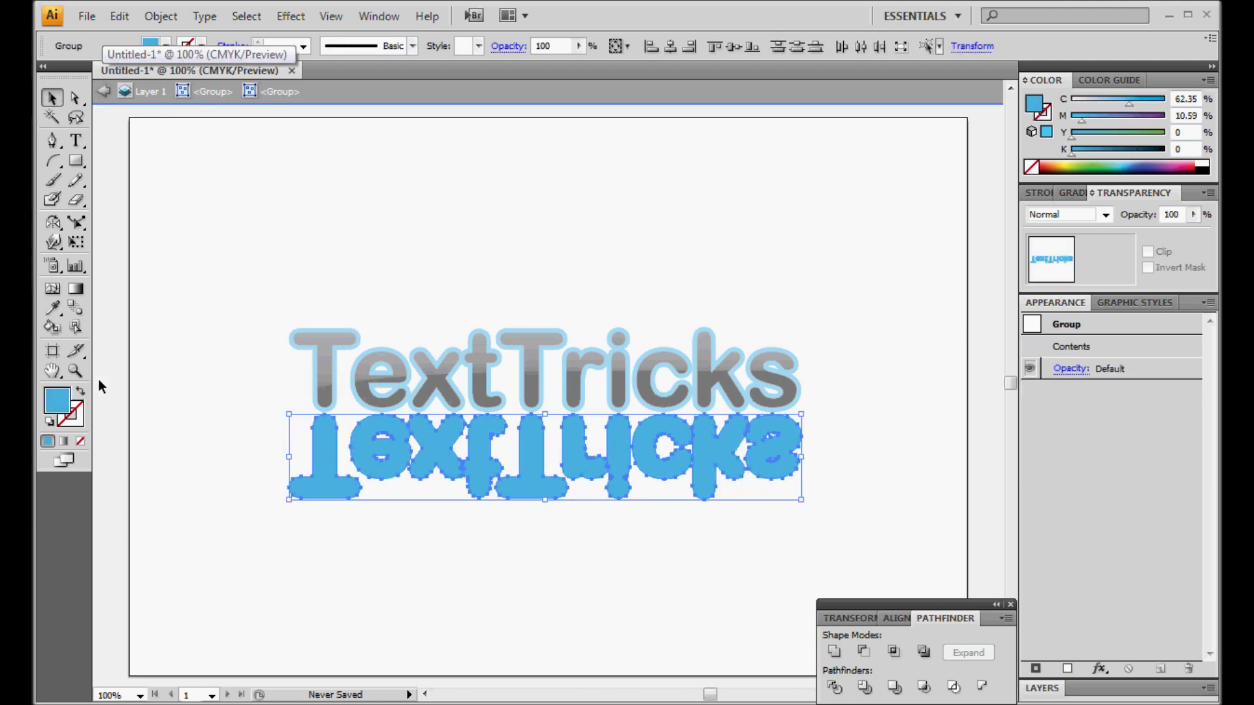
# Fill the reflection with black (000000) and exit isolation mode.
pyautogui.doubleClick(57, 405)
pyautogui.click(474, 470)
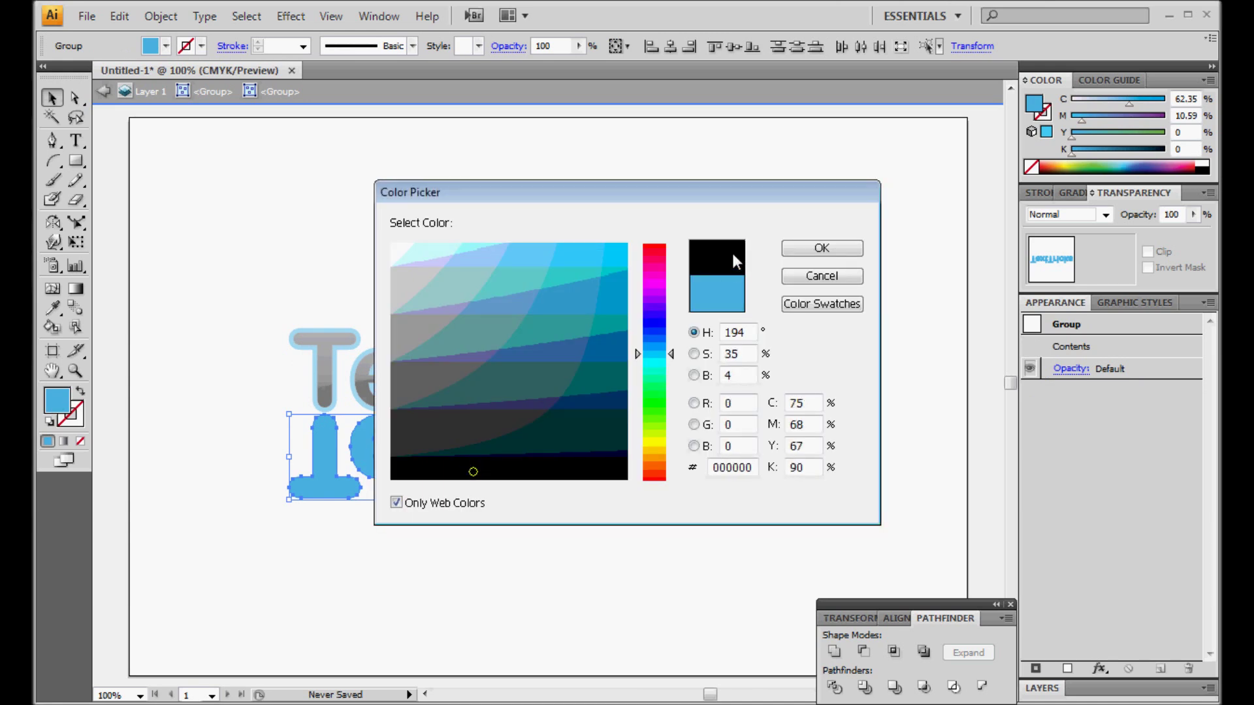
pyautogui.click(818, 249)
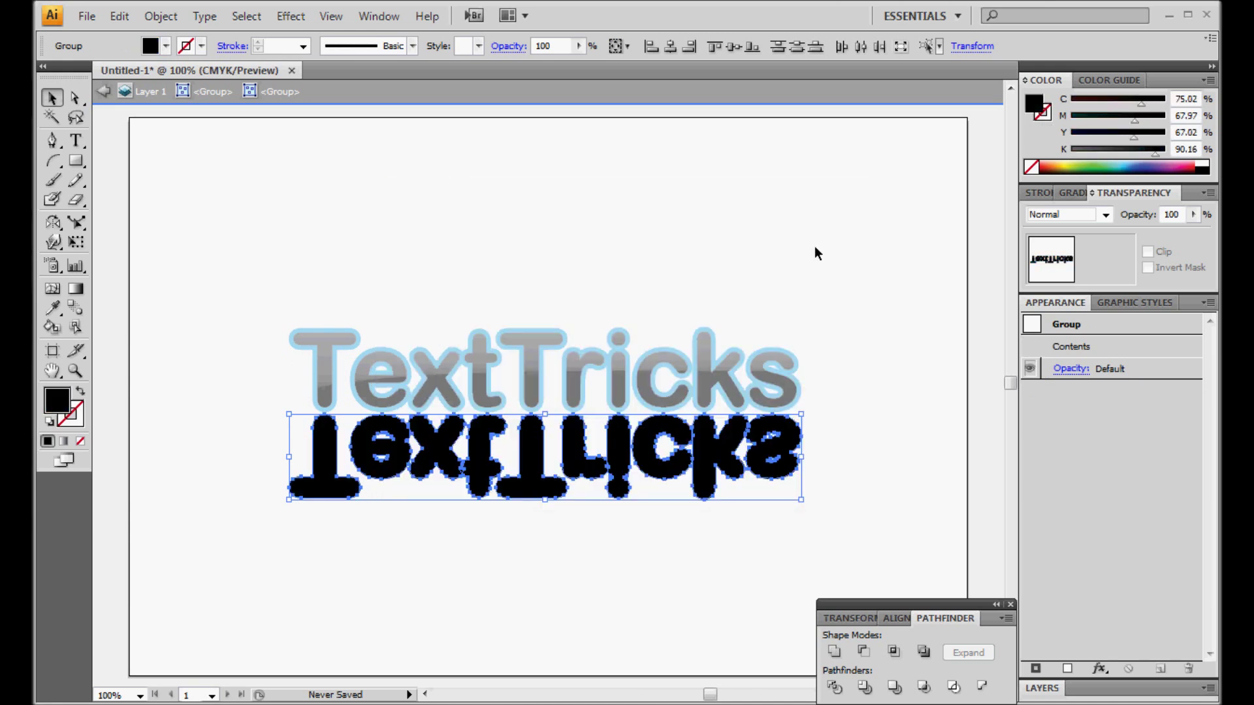
pyautogui.click(103, 91)
pyautogui.click(103, 92)
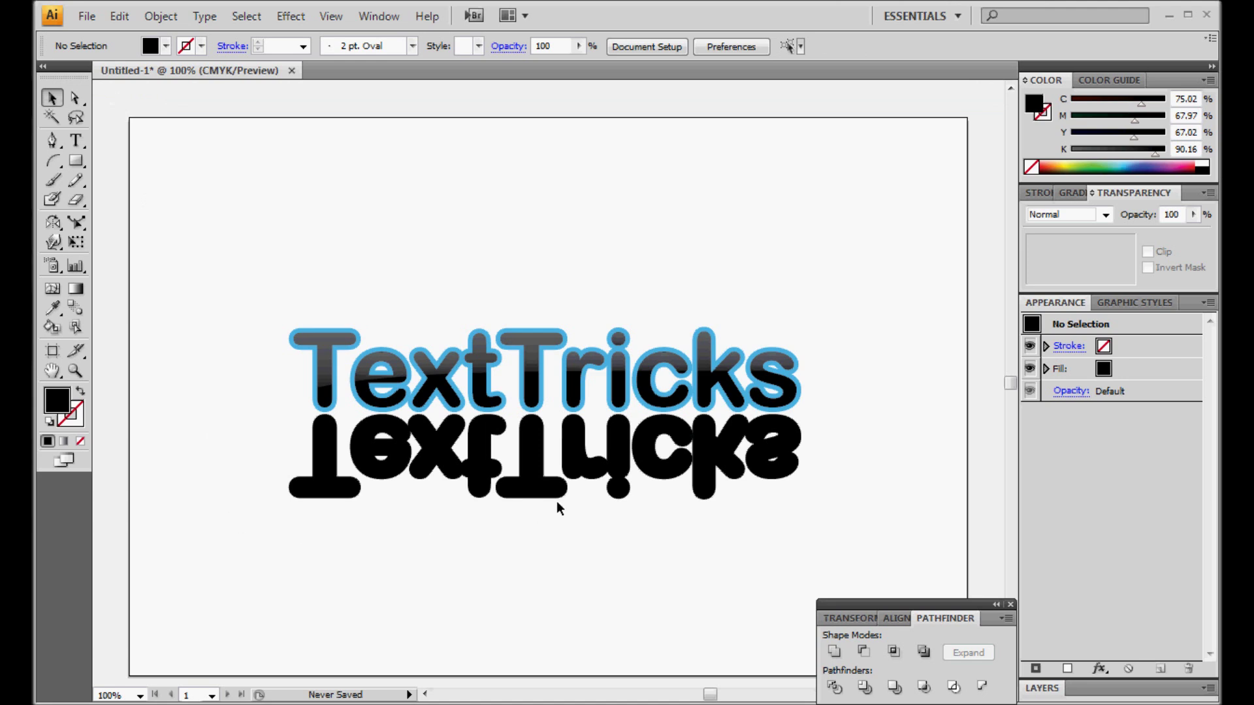
# Reselect the mirrored group and give it a gradient fill.
pyautogui.click(537, 487)
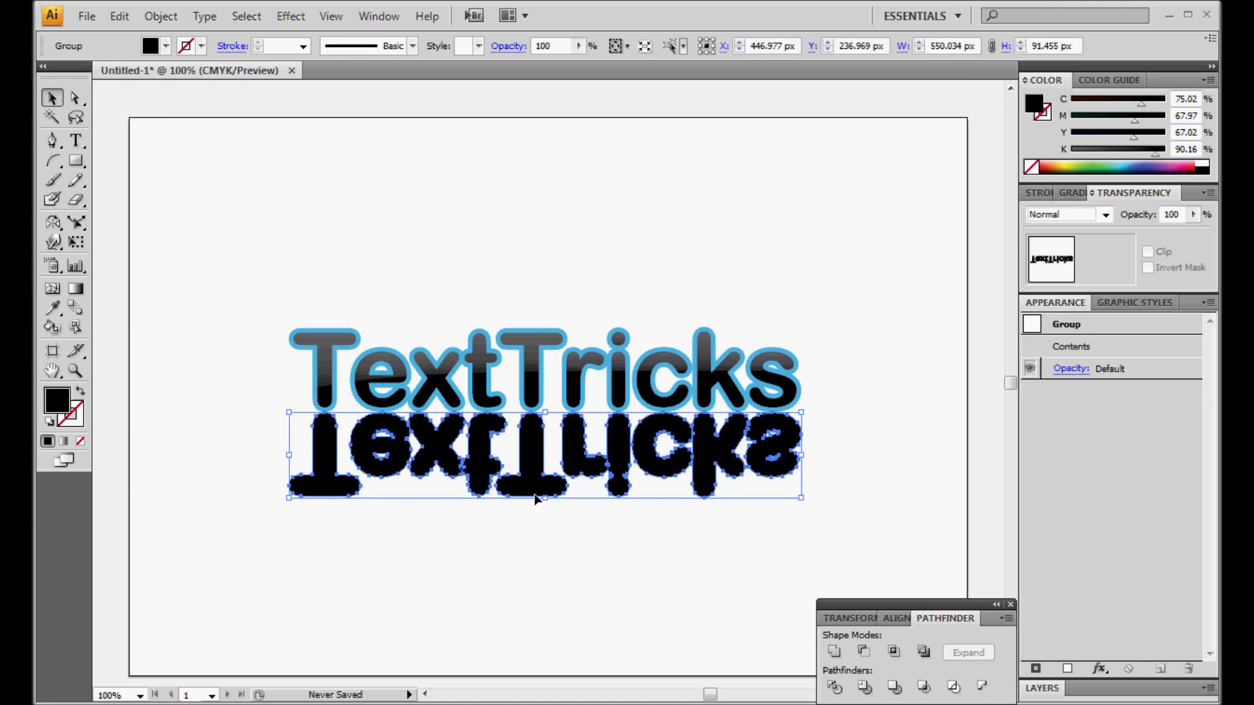
pyautogui.click(546, 571)
pyautogui.click(529, 494)
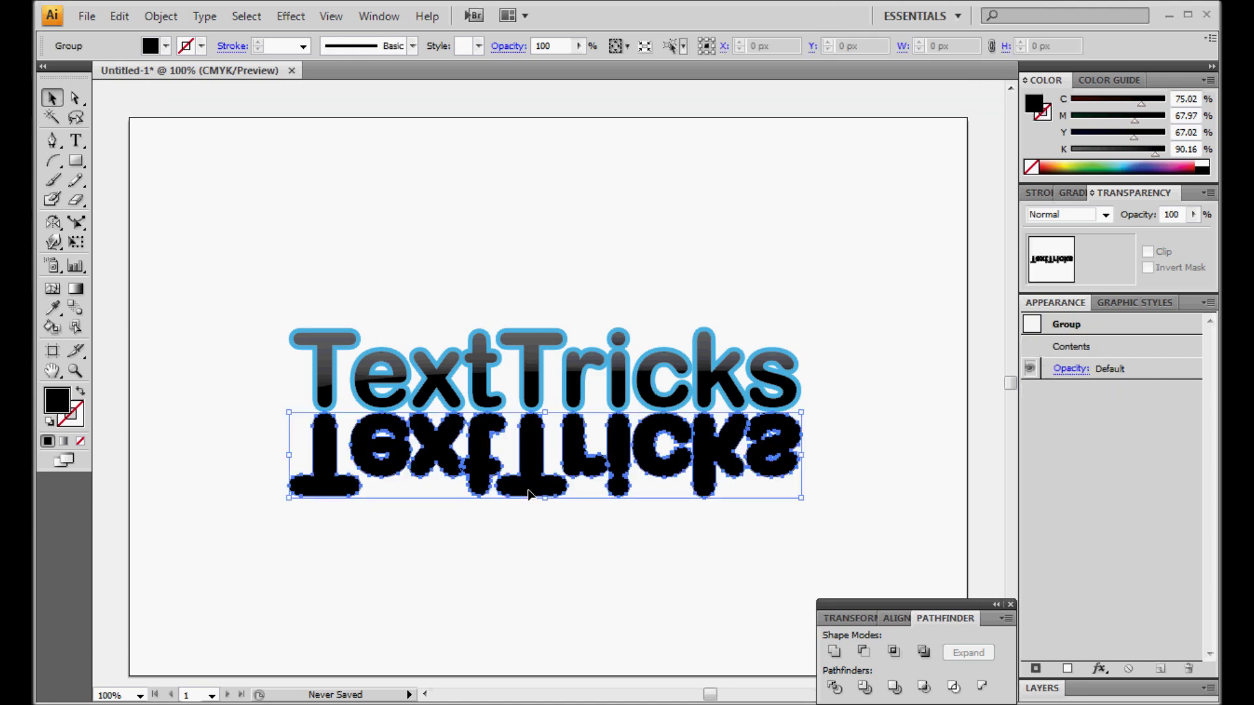
pyautogui.click(63, 443)
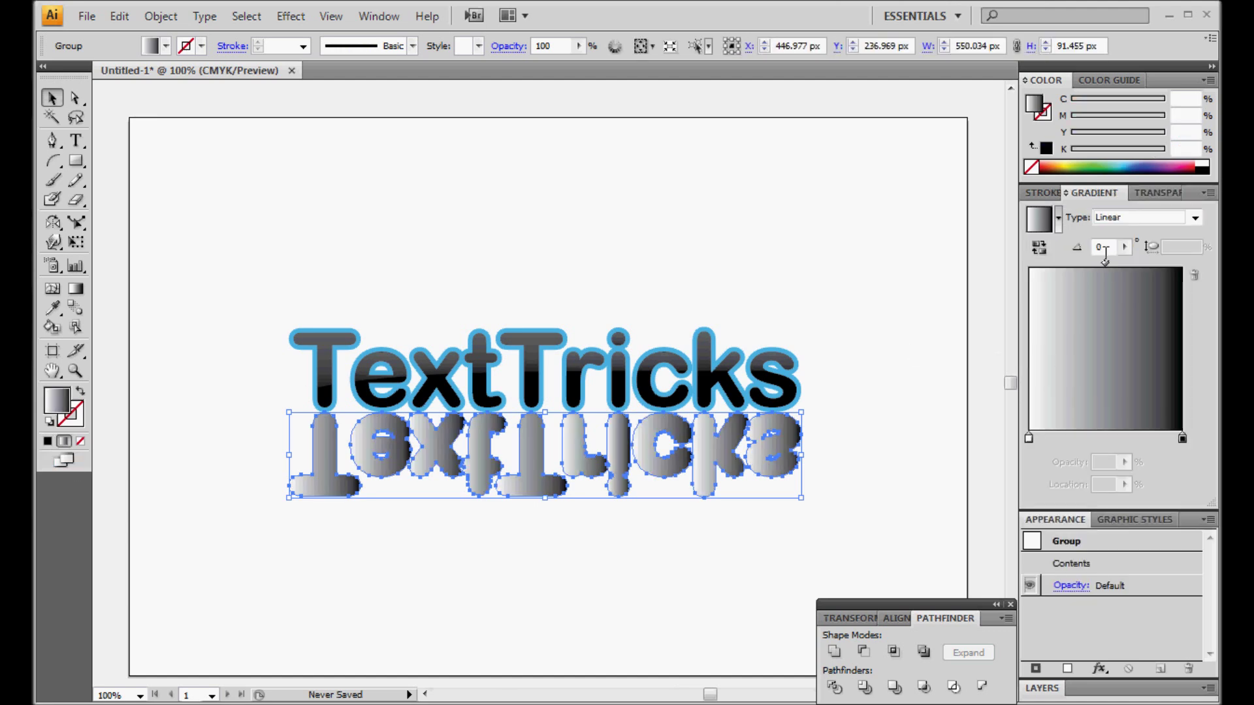
# Set the gradient angle to -90, make the stop black and fade the end stop to 0% opacity.
pyautogui.write('-90')
pyautogui.press('Return')
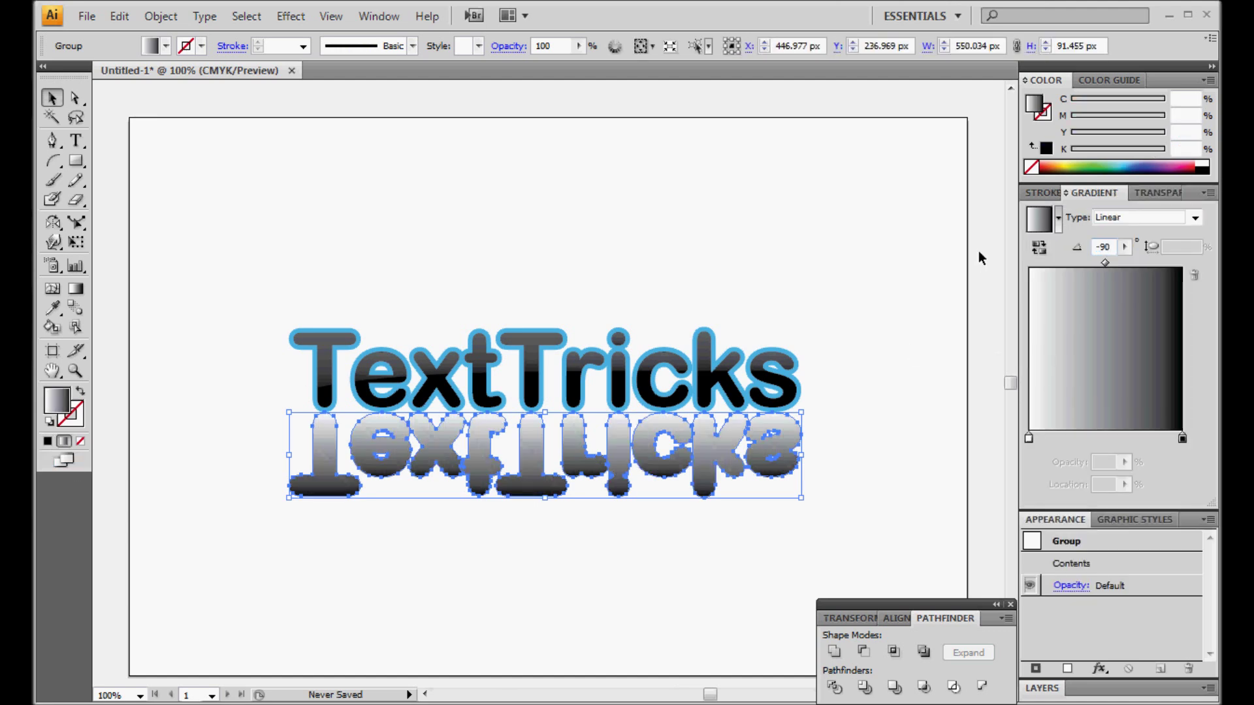
pyautogui.doubleClick(1028, 437)
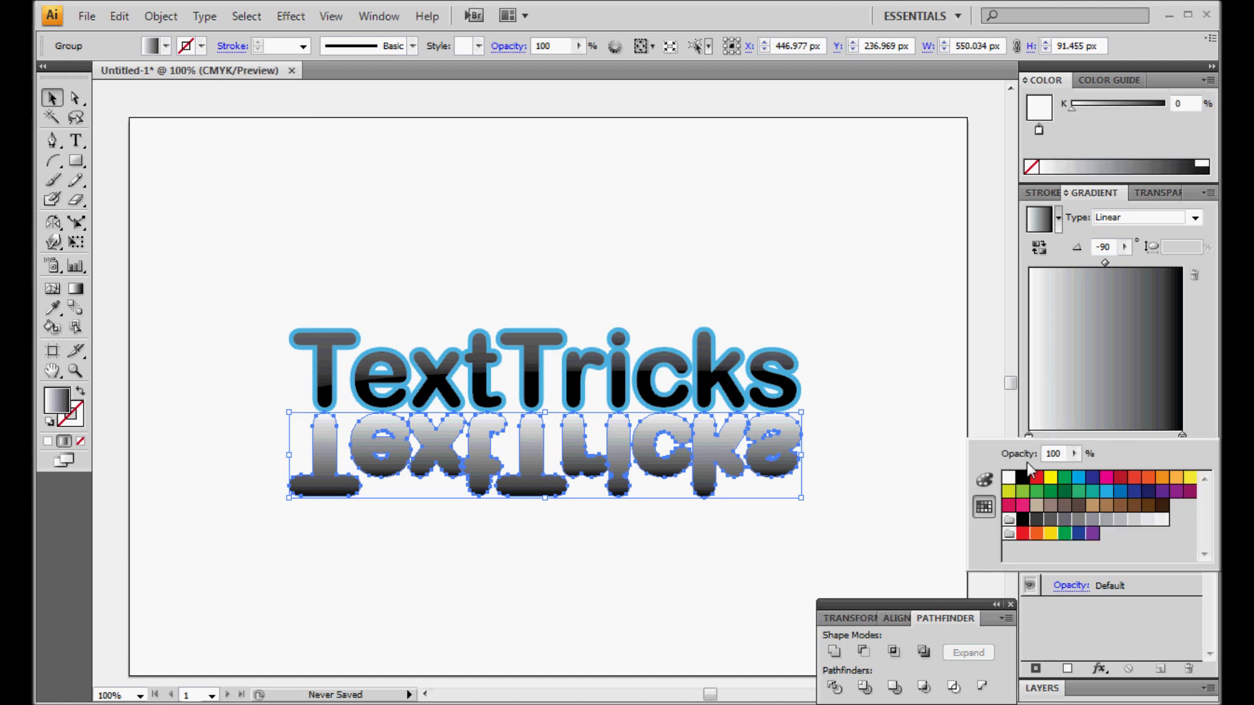
pyautogui.click(1023, 480)
pyautogui.click(1206, 401)
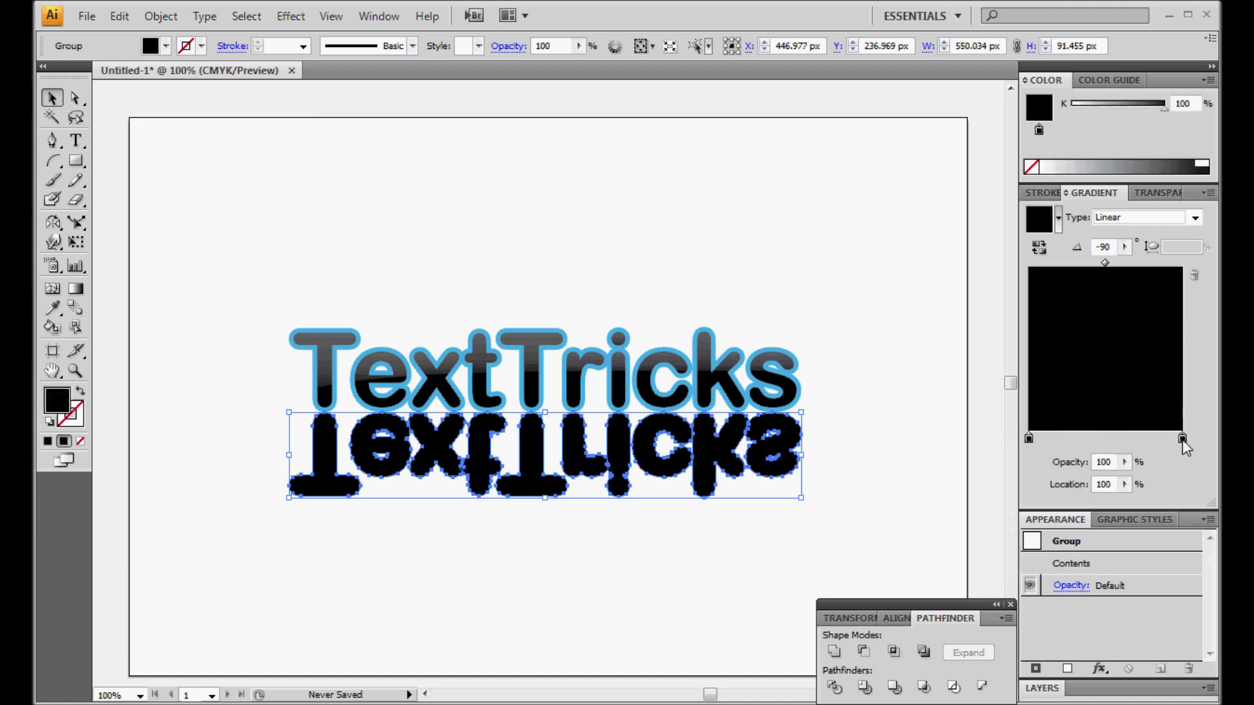
pyautogui.moveTo(1124, 463); pyautogui.dragTo(1006, 504)
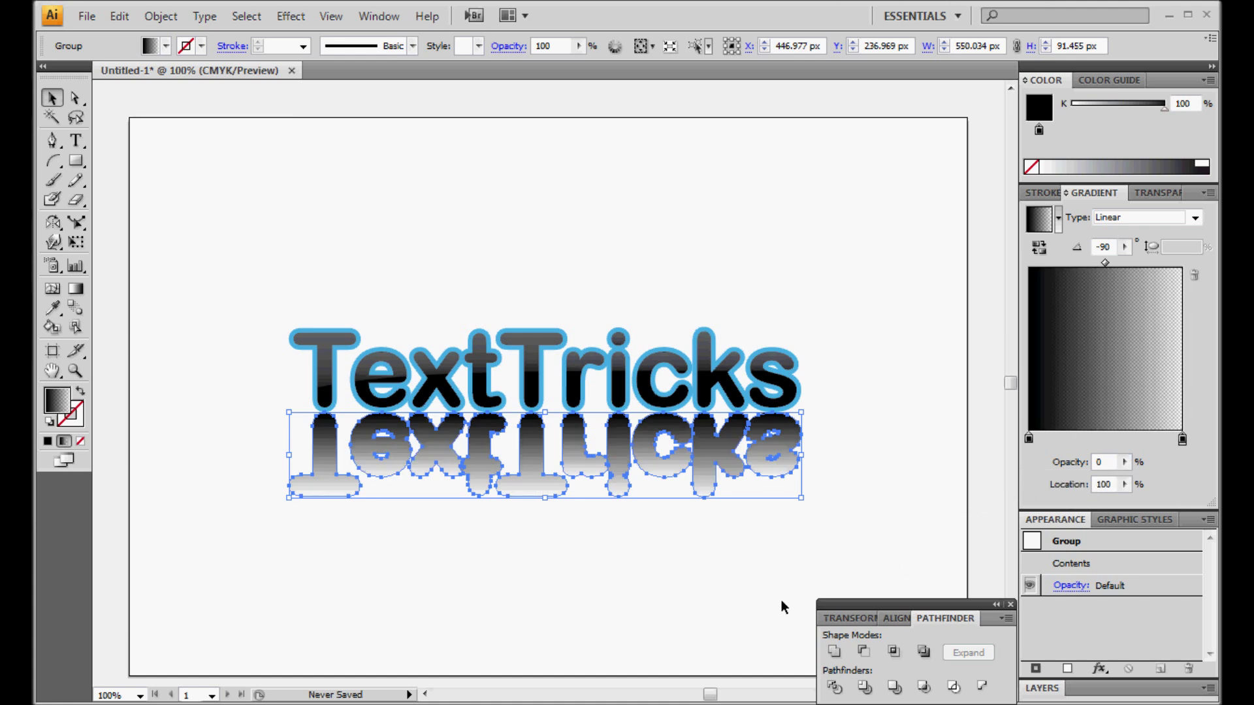
pyautogui.click(632, 593)
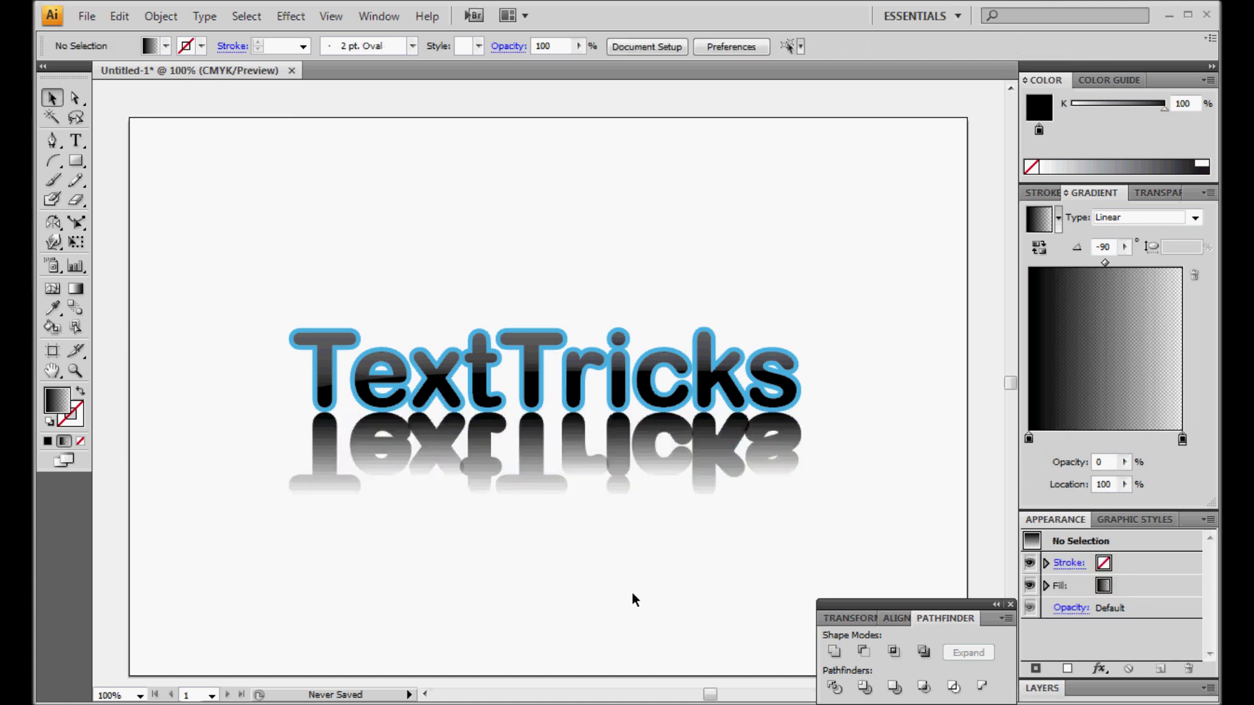
# Set the reflection group's Transparency opacity to 50%.
pyautogui.click(476, 446)
pyautogui.click(1160, 193)
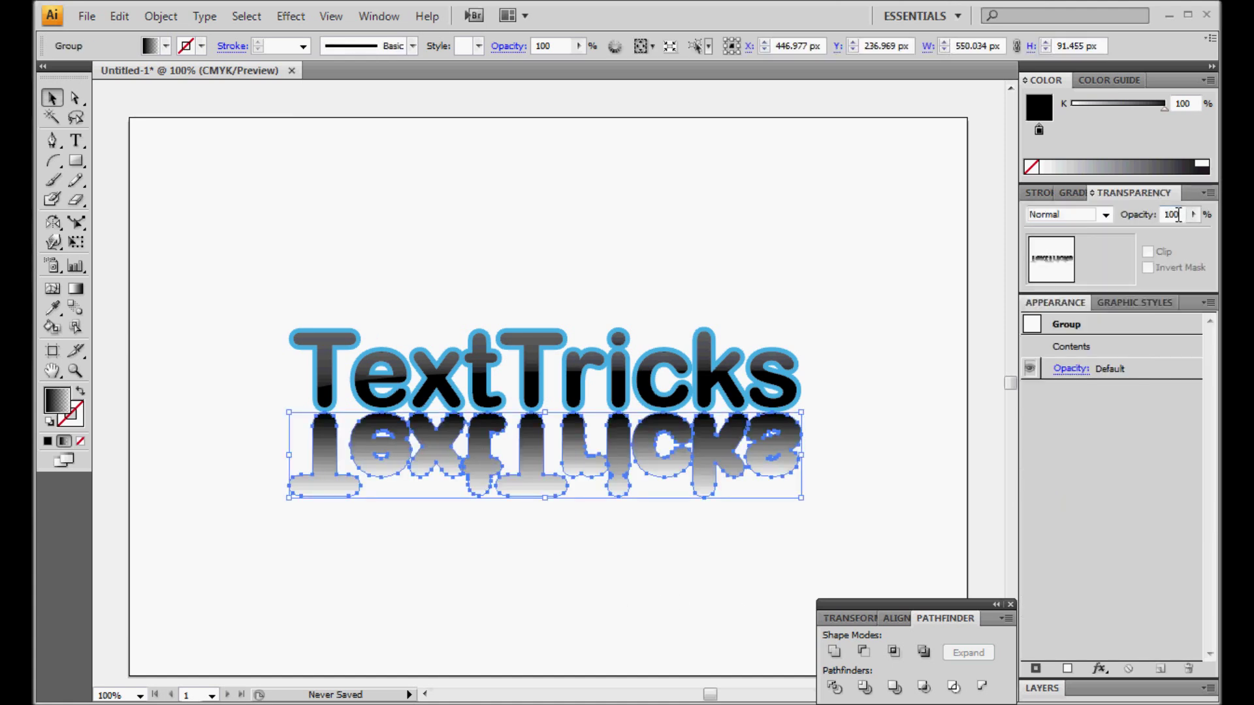
pyautogui.moveTo(1181, 215); pyautogui.dragTo(1120, 218)
pyautogui.write('50')
pyautogui.press('Return')
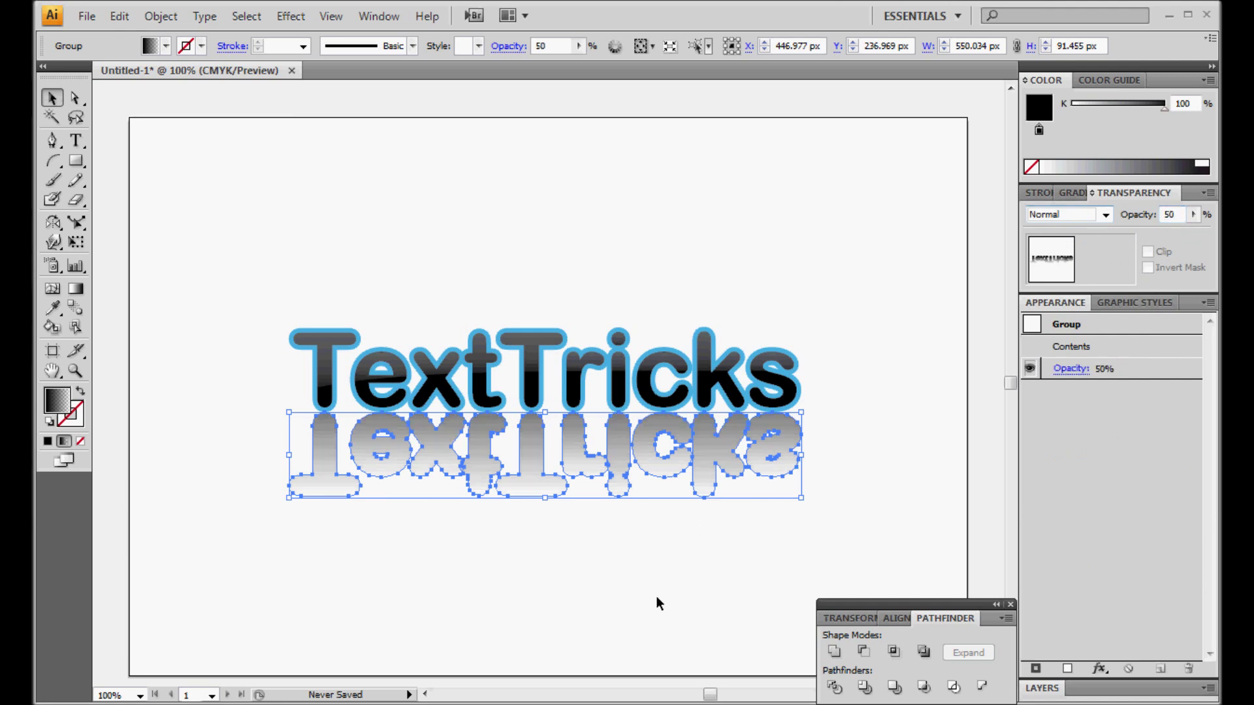
pyautogui.click(656, 597)
pyautogui.click(525, 476)
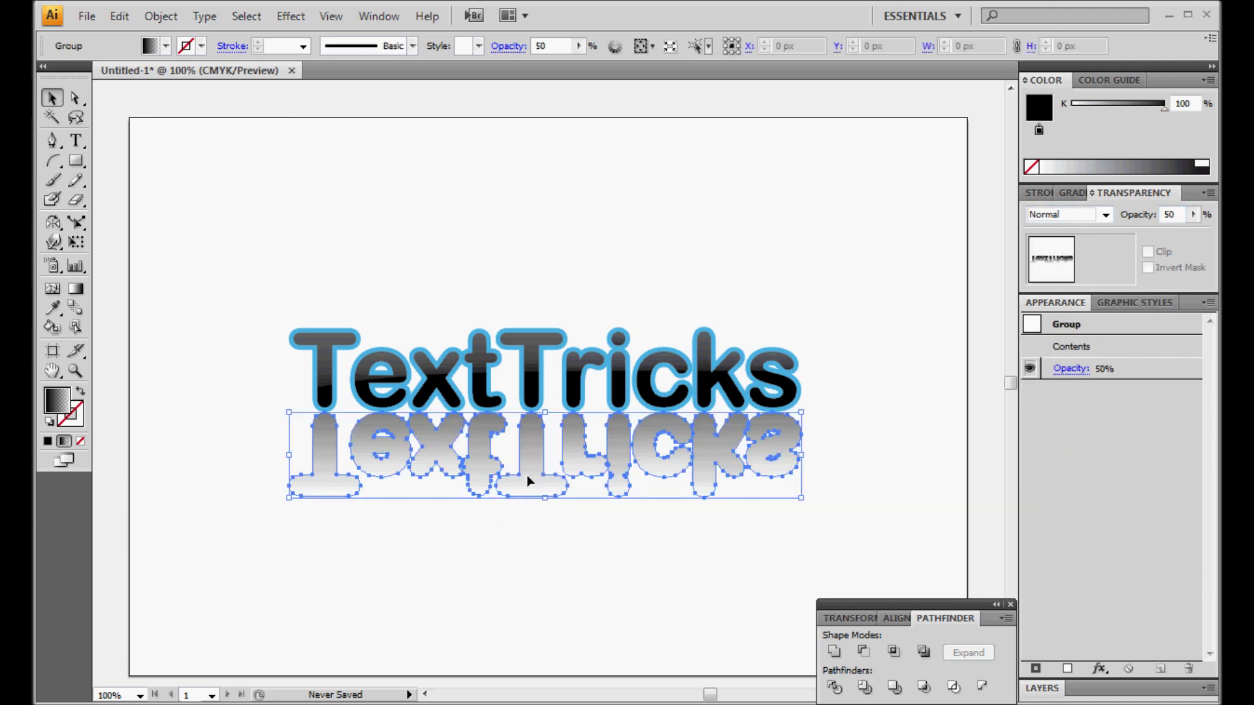
pyautogui.click(161, 15)
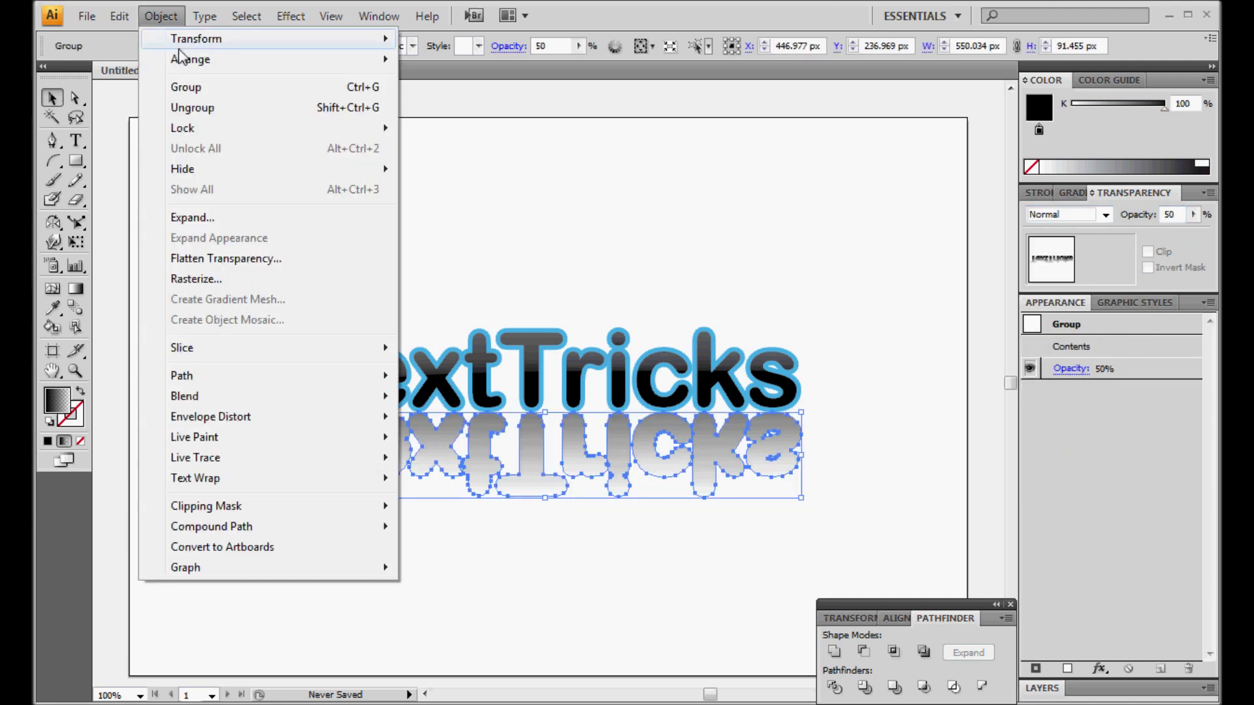
# Shear the reflection horizontally, shift it slightly left and squash it by raising its bottom edge.
pyautogui.moveTo(193, 60)
pyautogui.moveTo(225, 40)
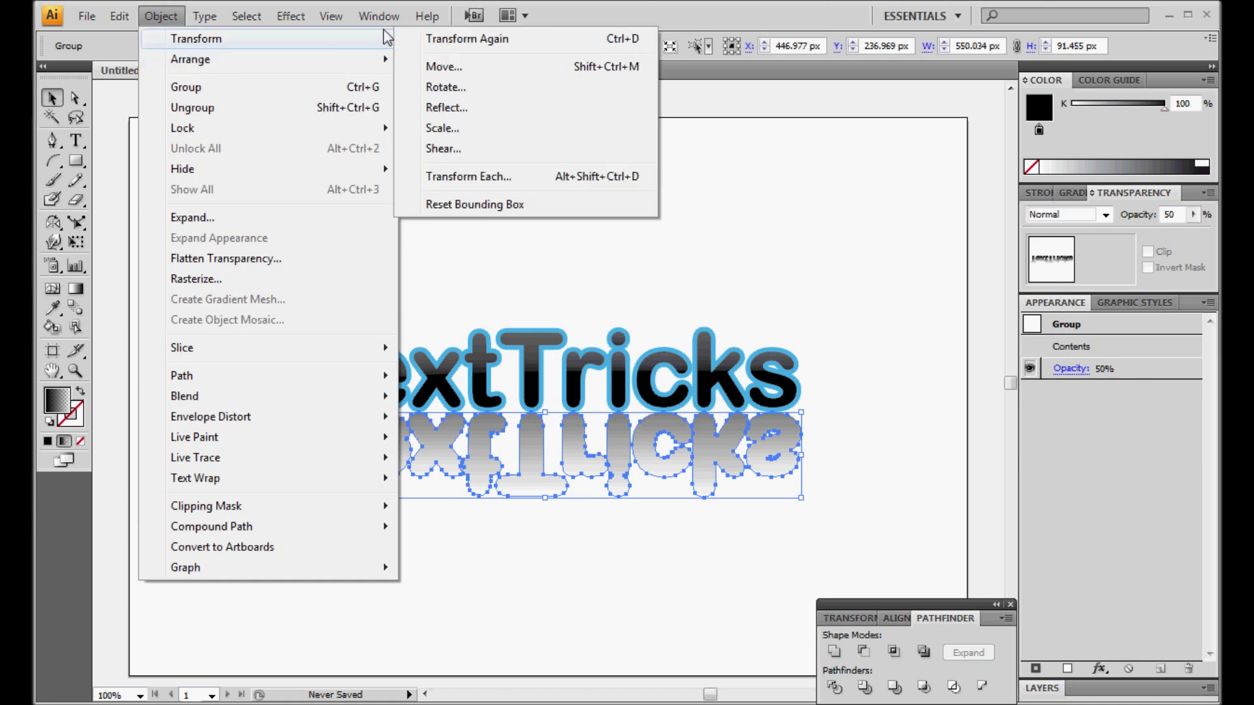
pyautogui.click(488, 154)
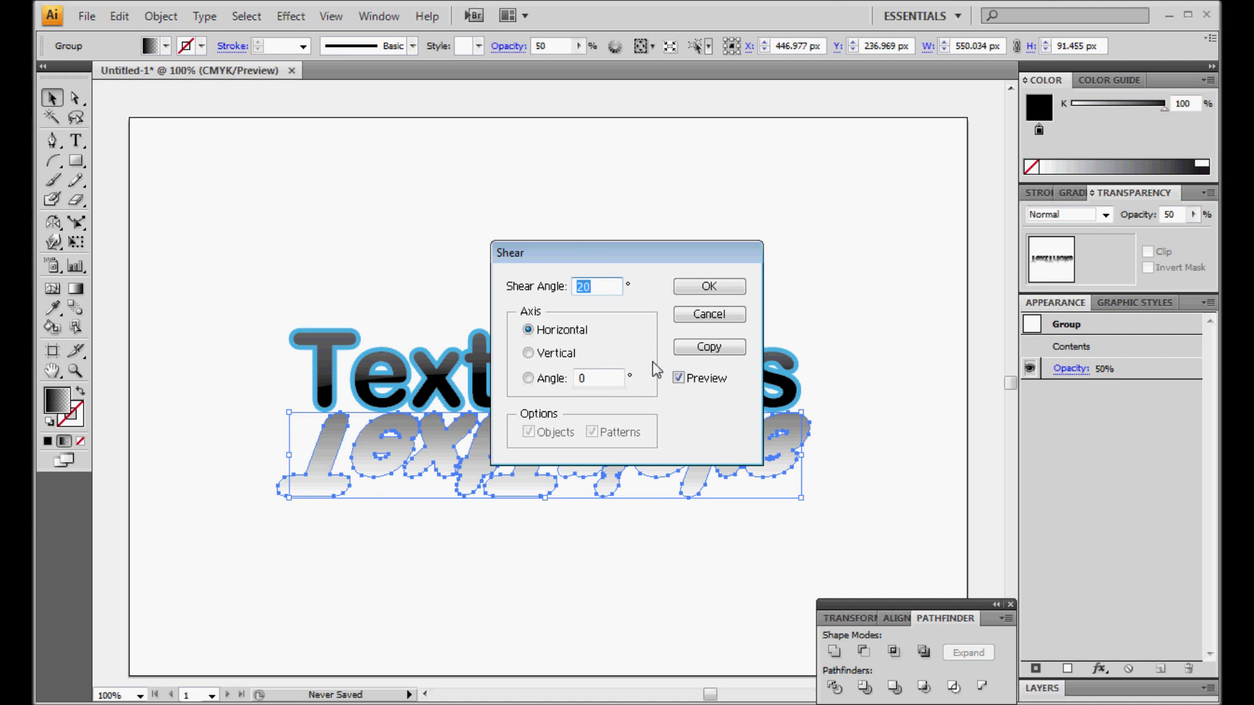
pyautogui.click(709, 286)
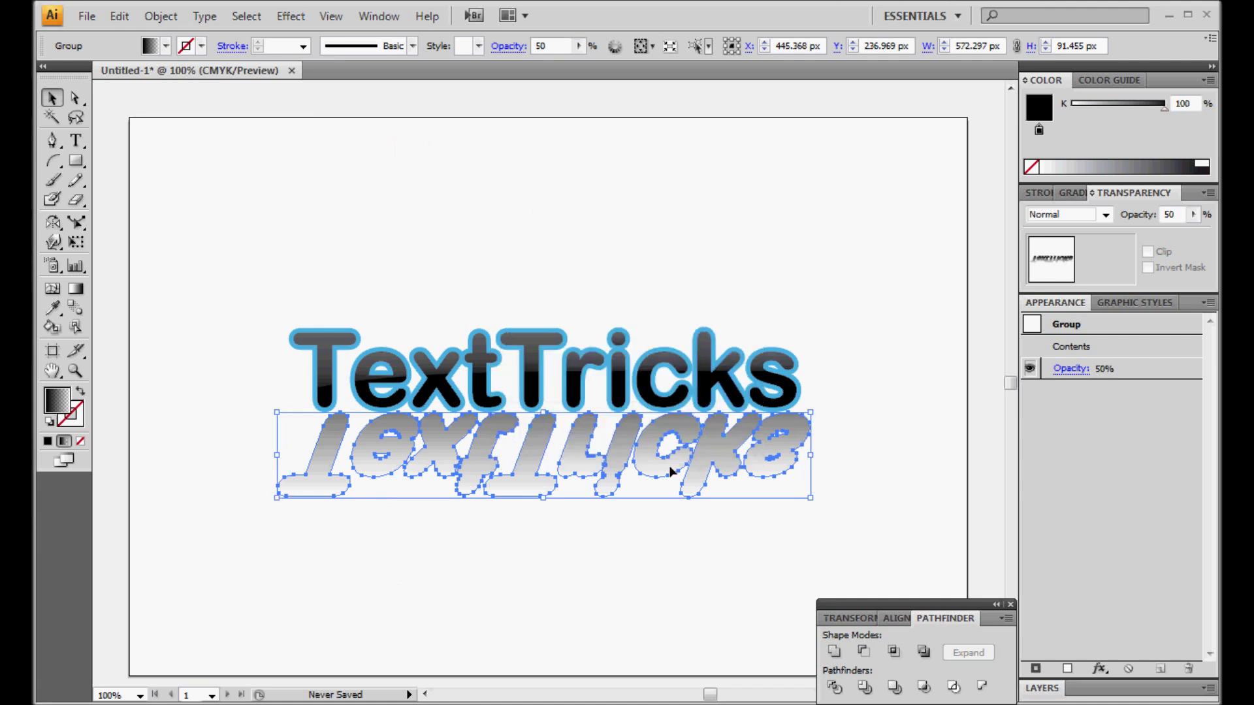
pyautogui.moveTo(671, 472); pyautogui.dragTo(672, 472)
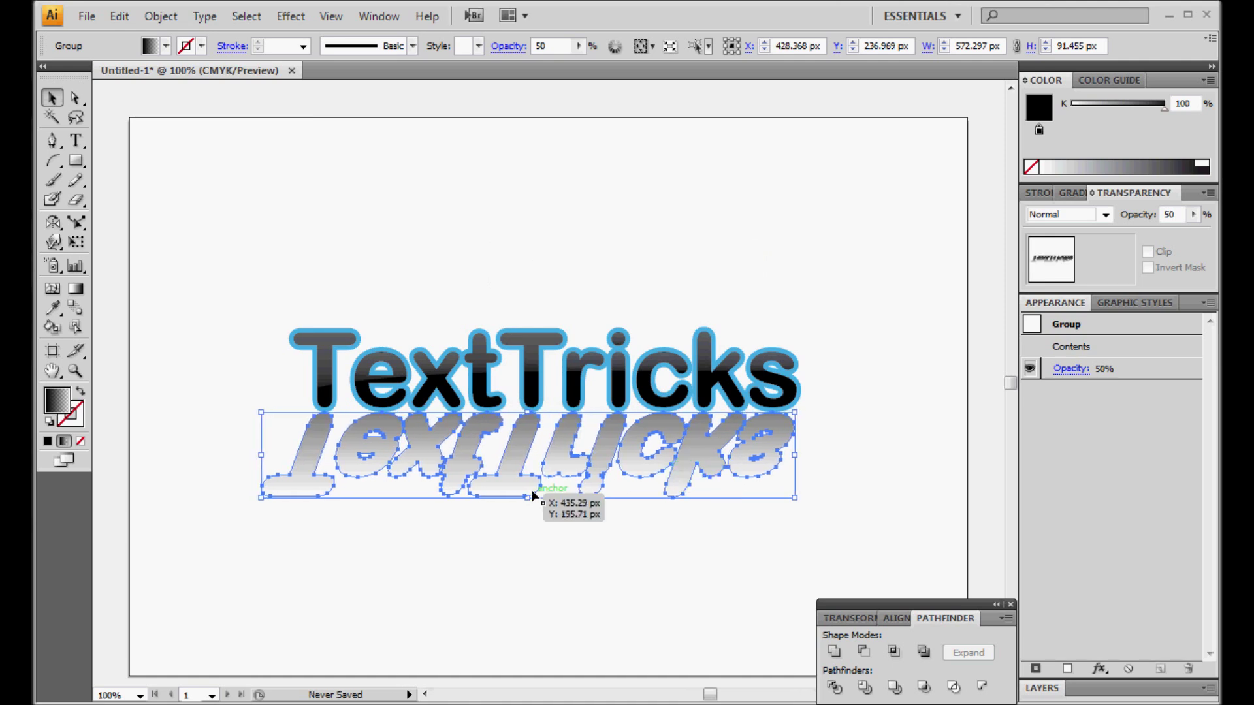
pyautogui.moveTo(528, 498); pyautogui.dragTo(529, 459)
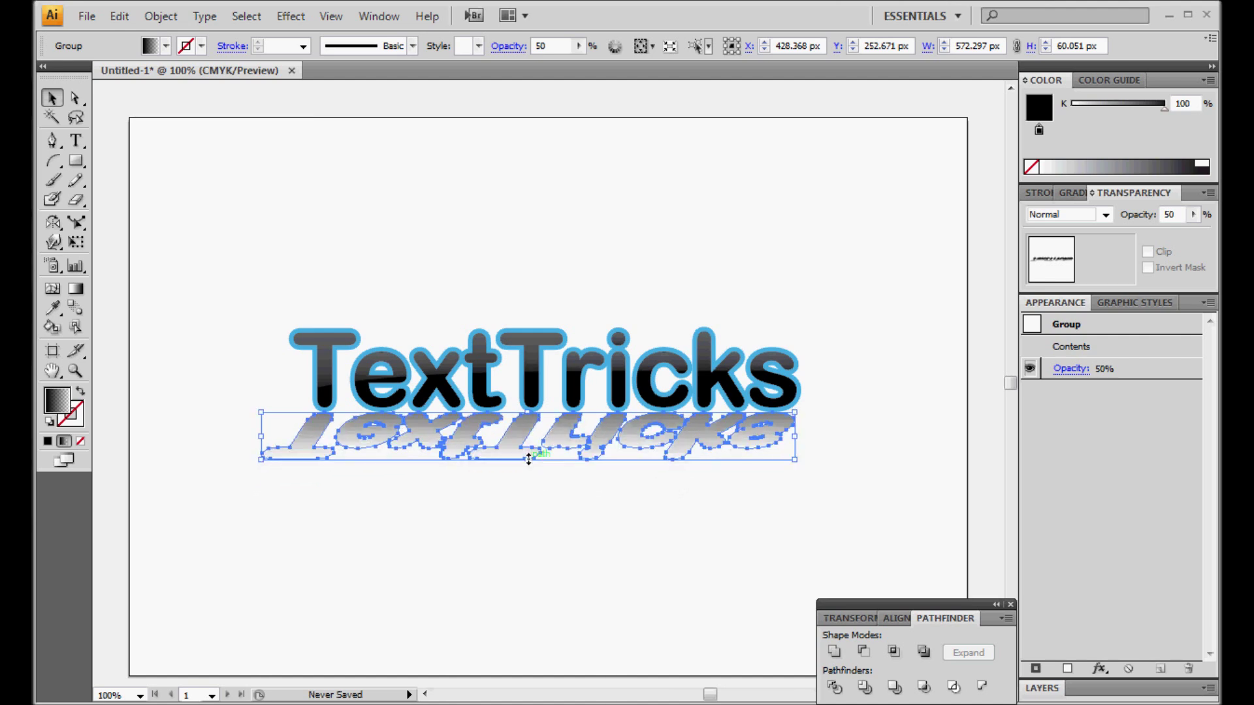
pyautogui.click(511, 577)
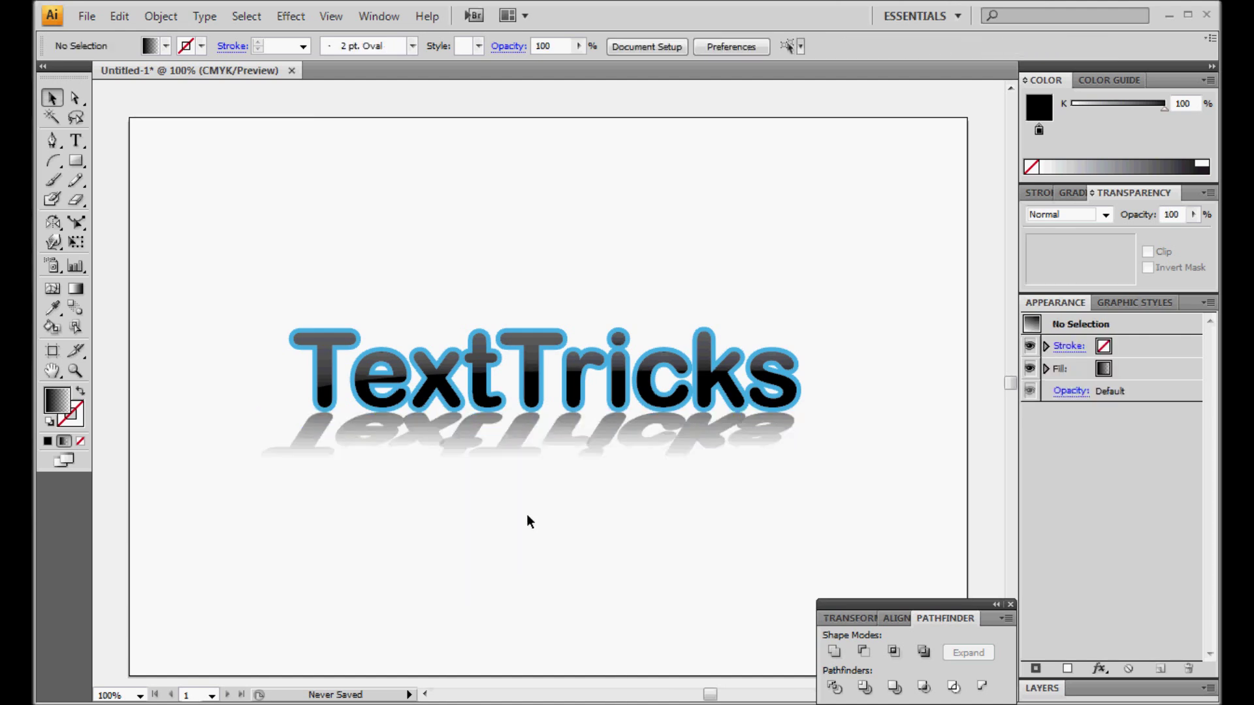
# Set the shadow's opacity to 30% and close the floating Transform/Align/Pathfinder panel.
pyautogui.click(607, 443)
pyautogui.click(1171, 214)
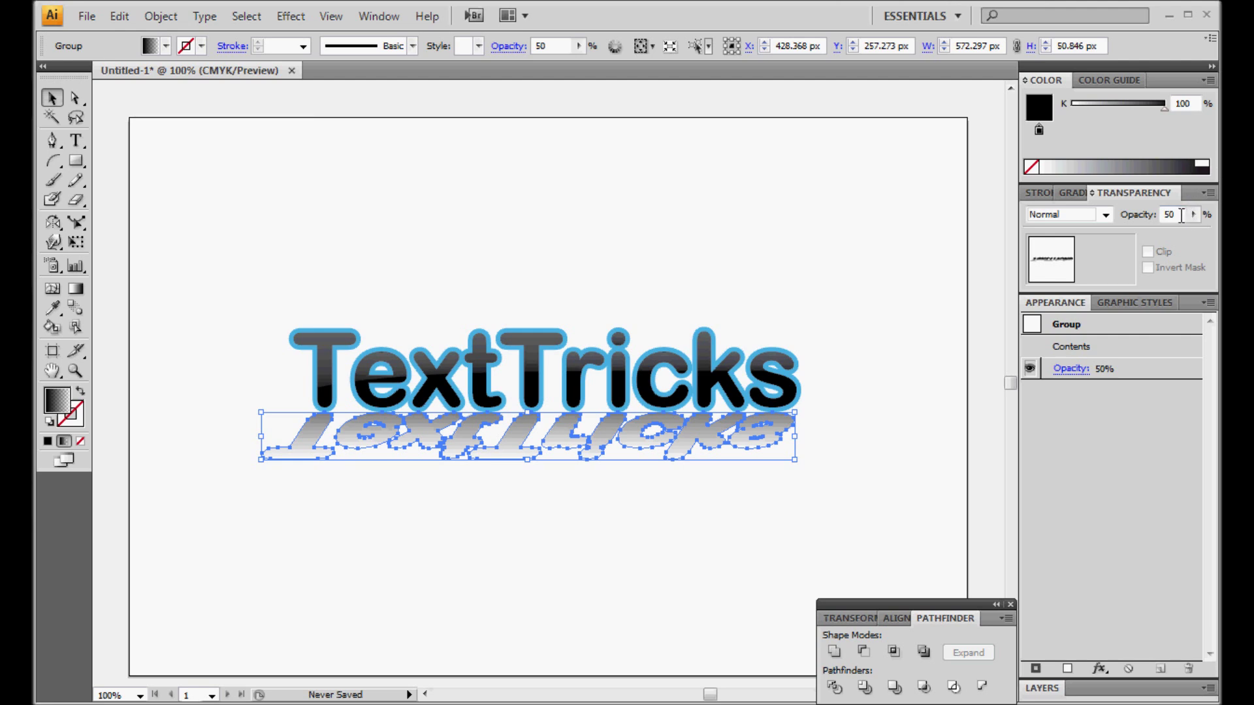
pyautogui.press('Return')
pyautogui.click(590, 575)
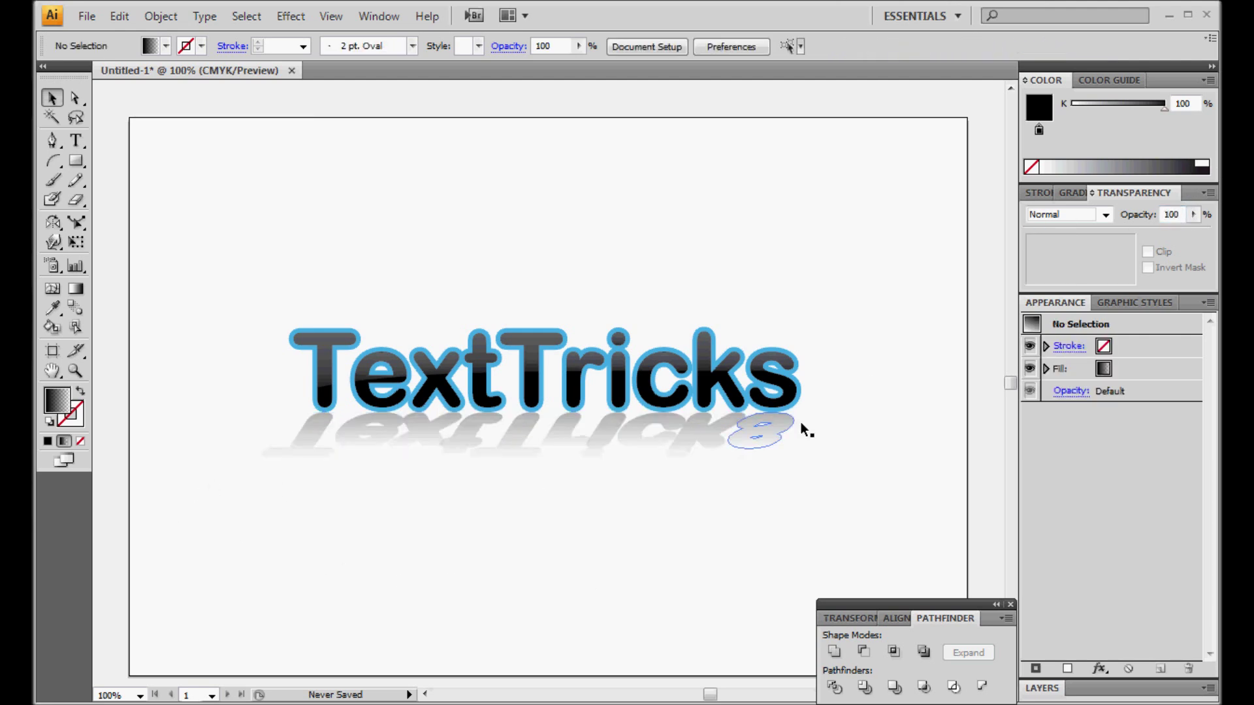
pyautogui.click(1011, 605)
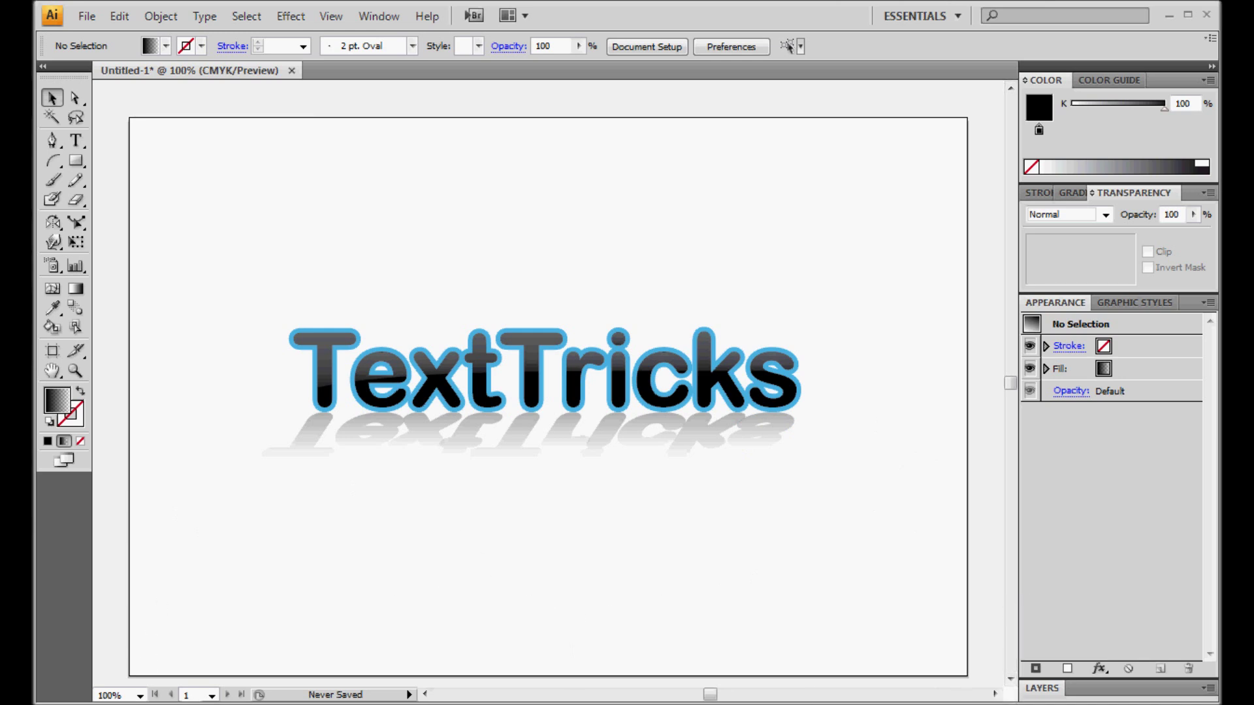
pyautogui.click(117, 696)
pyautogui.click(425, 546)
# Move the shadow down to the artboard bottom and raise the TextTricks lettering.
pyautogui.moveTo(314, 440); pyautogui.dragTo(306, 644)
pyautogui.moveTo(245, 513); pyautogui.dragTo(866, 250)
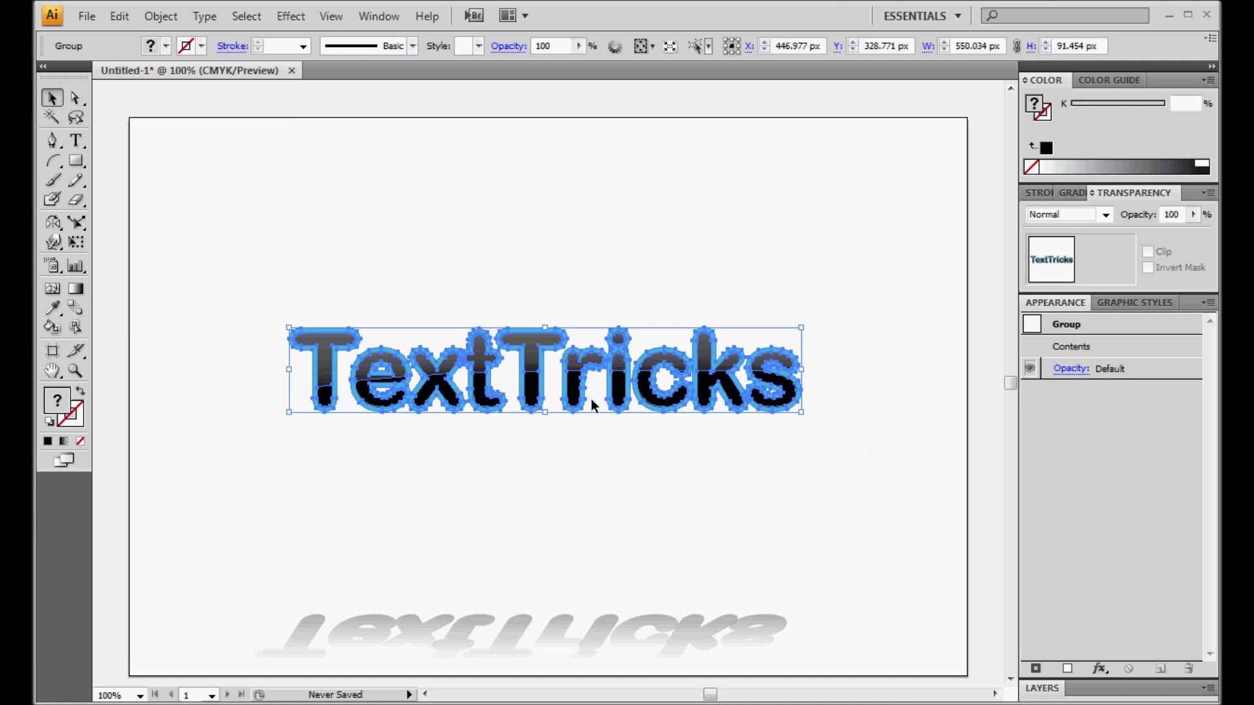
pyautogui.moveTo(530, 395); pyautogui.dragTo(529, 304)
# Copy and paste the lettering, reflect the copy horizontally and place it under the original.
pyautogui.hotkey('ctrl', 'c')
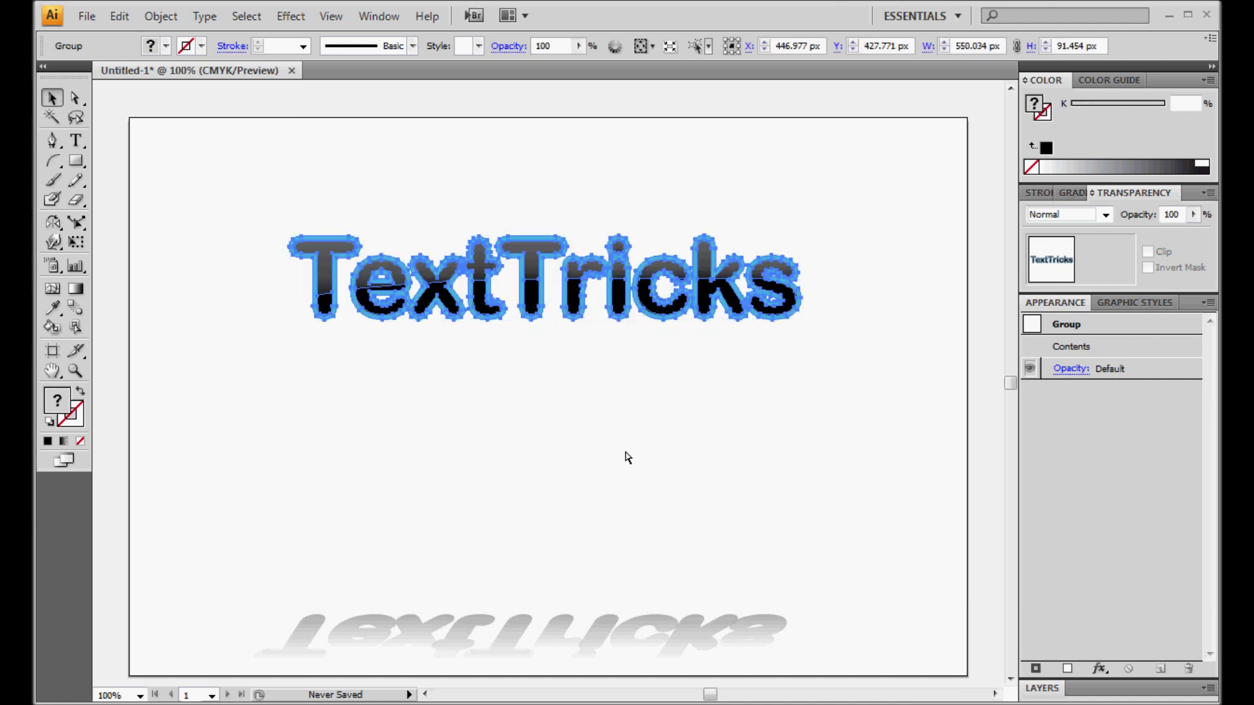
pyautogui.hotkey('ctrl', 'v')
pyautogui.click(160, 16)
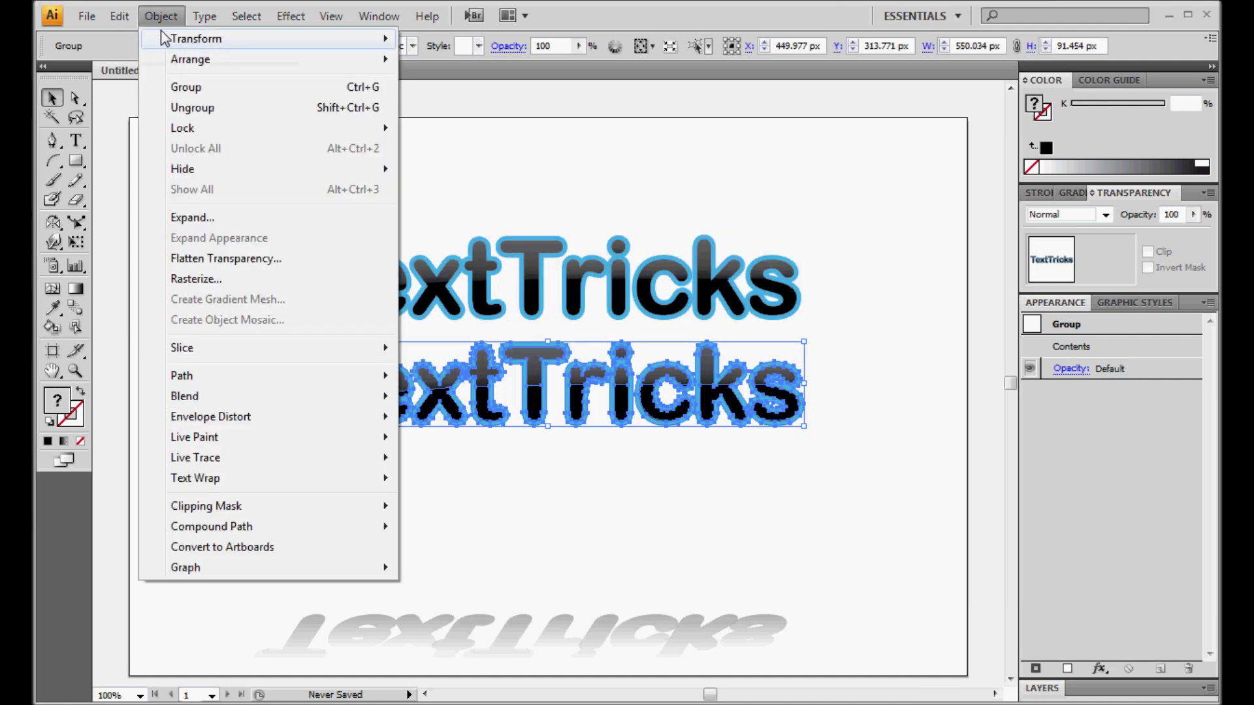
pyautogui.moveTo(201, 48)
pyautogui.click(498, 109)
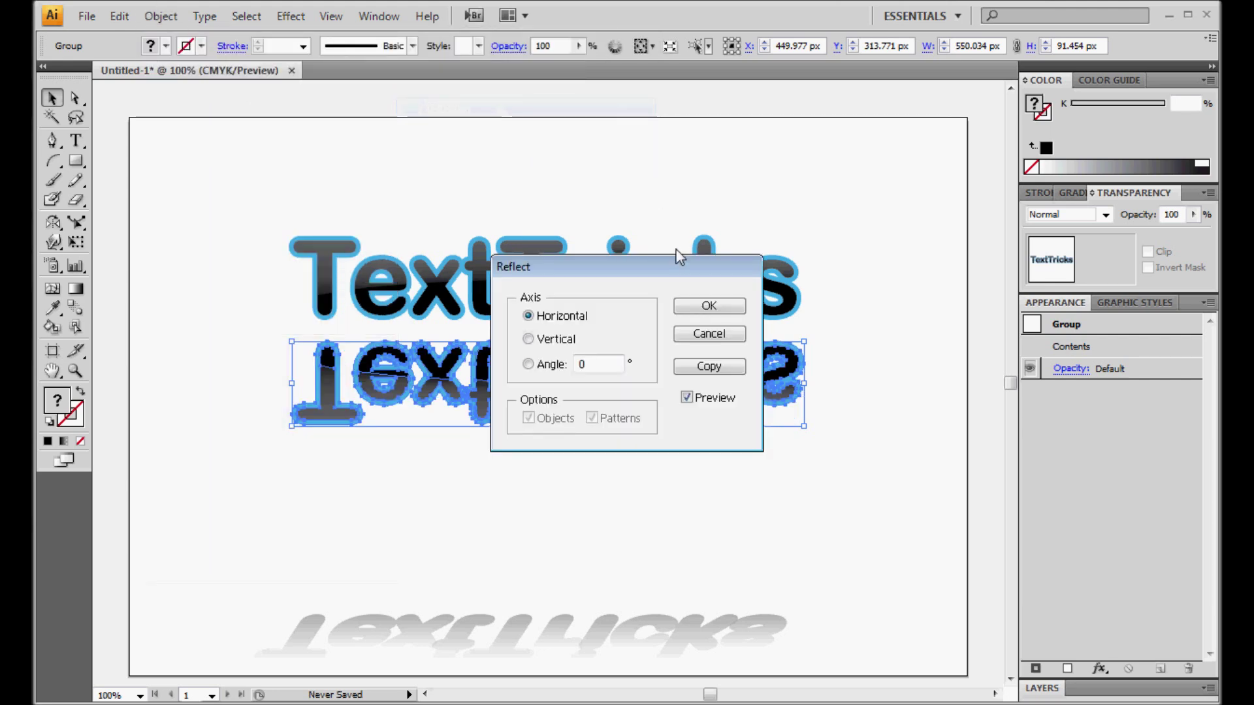
pyautogui.click(708, 306)
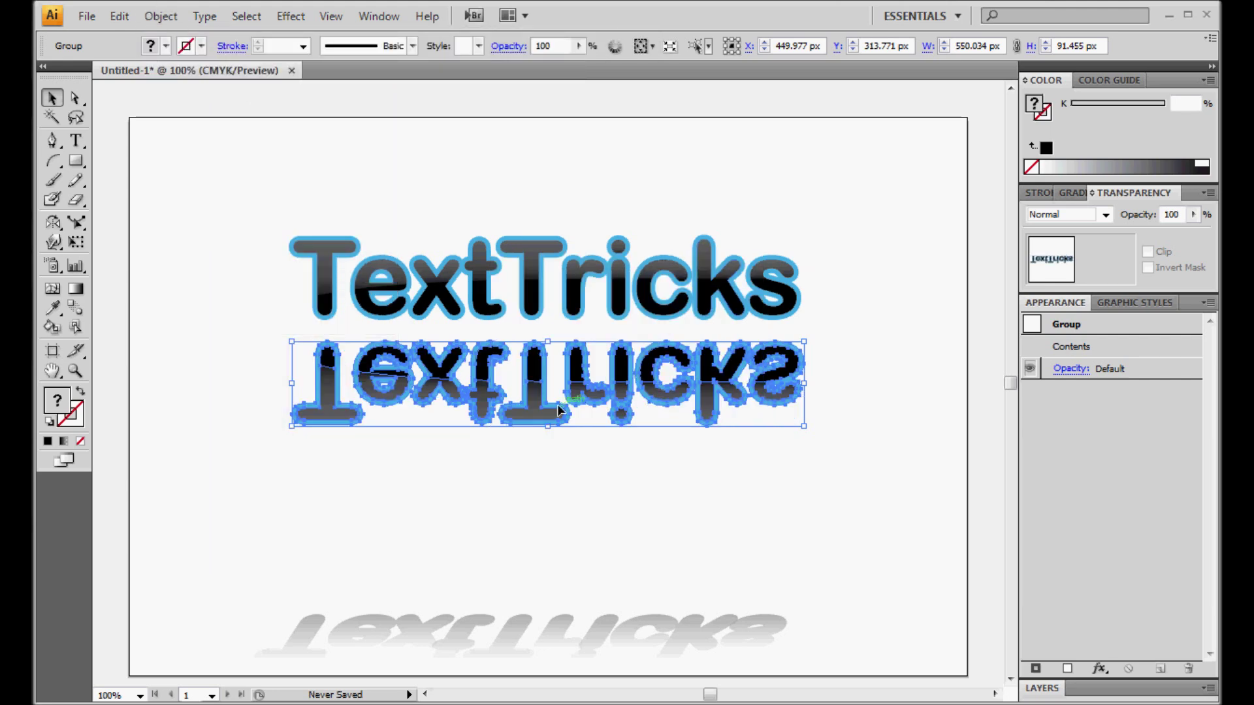
pyautogui.moveTo(542, 410); pyautogui.dragTo(536, 391)
# Set the flipped copy's opacity to 25%.
pyautogui.doubleClick(1182, 214)
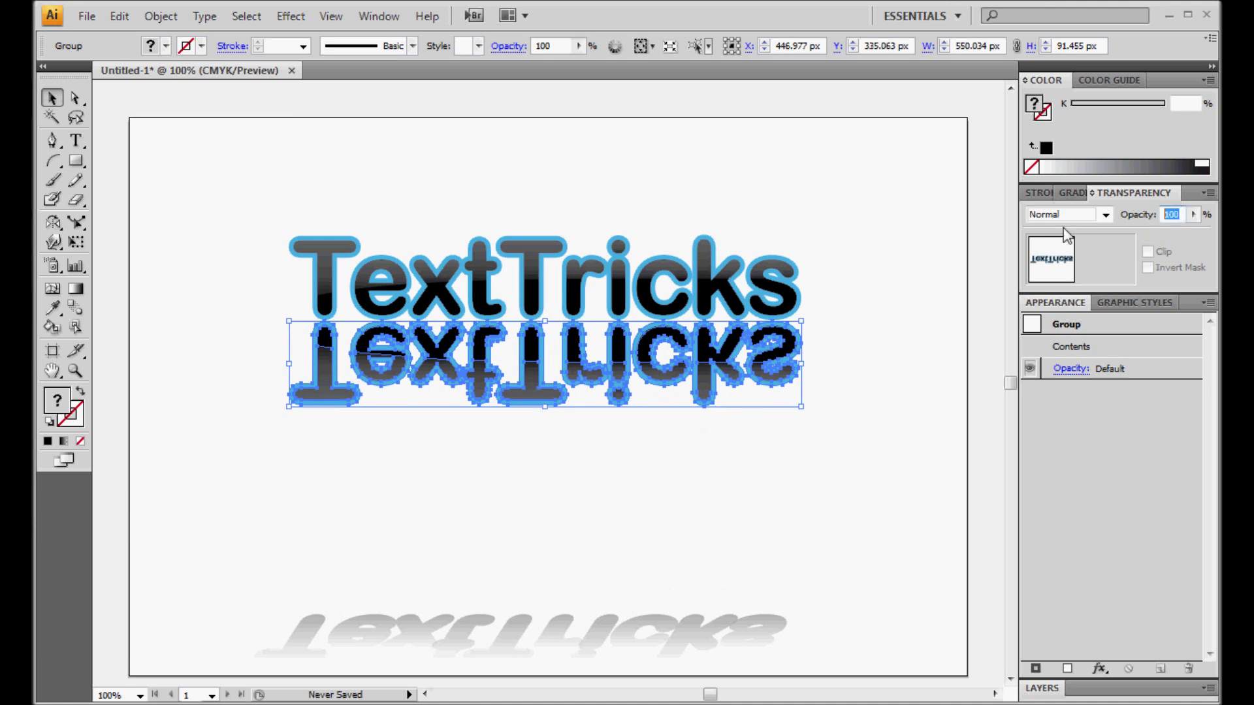
pyautogui.write('25')
pyautogui.press('Return')
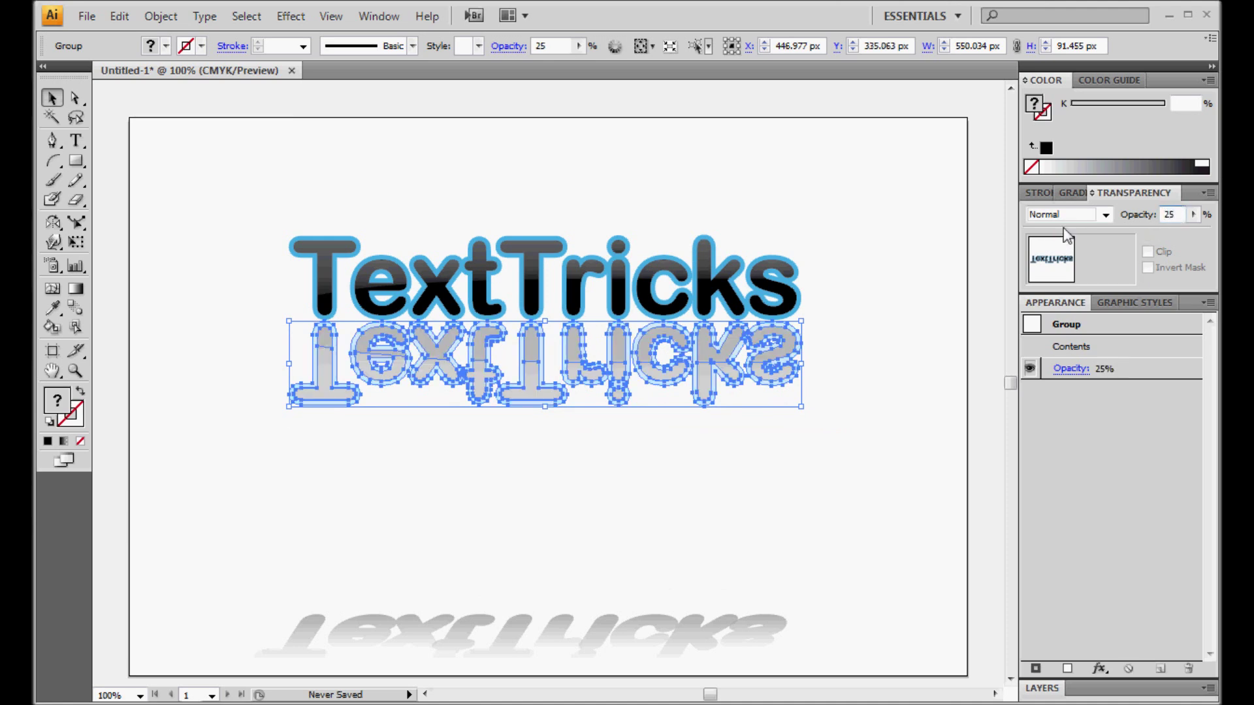
pyautogui.click(837, 560)
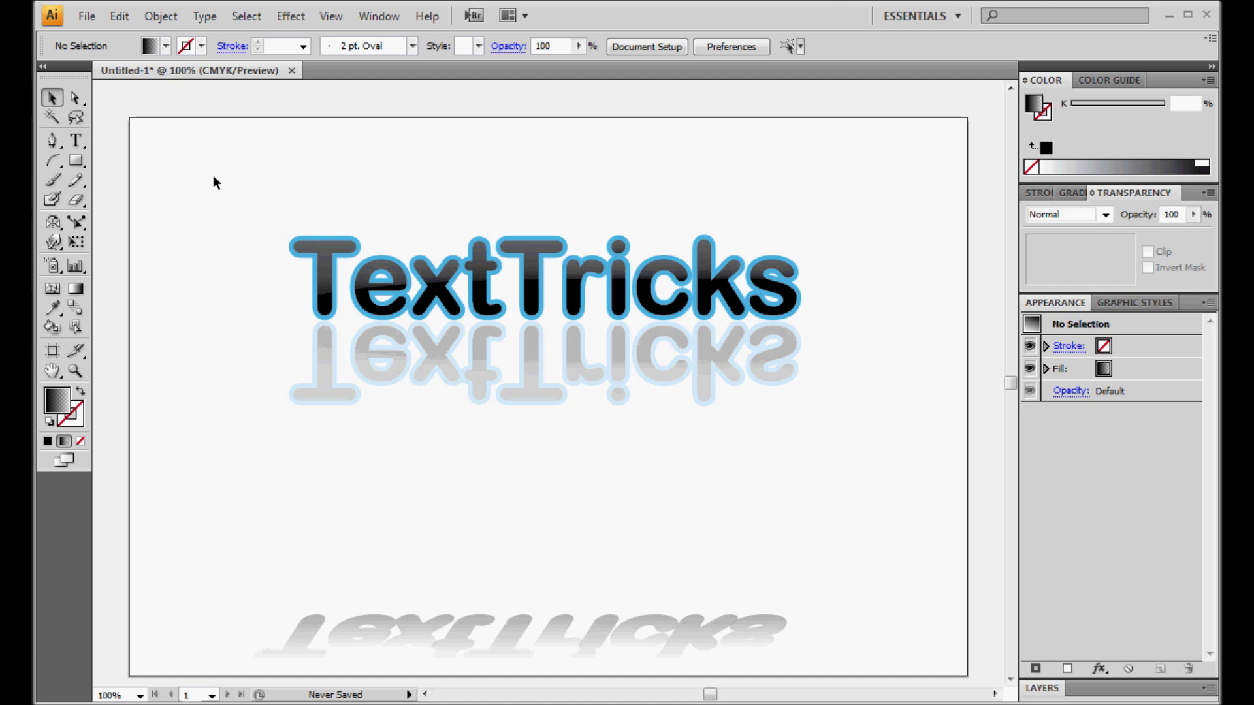
# Move the lettering and its reflection down about 90 px together.
pyautogui.moveTo(208, 168); pyautogui.dragTo(881, 453)
pyautogui.click(663, 322)
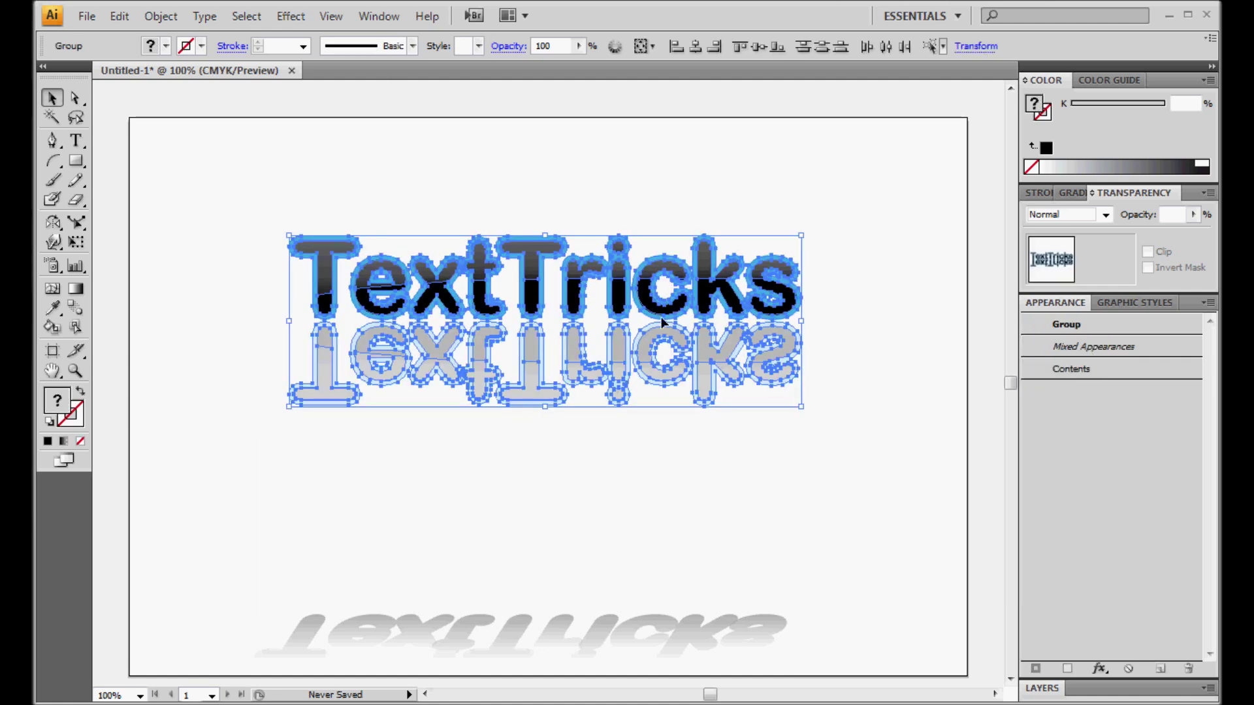
pyautogui.moveTo(620, 300); pyautogui.dragTo(622, 358)
pyautogui.click(856, 440)
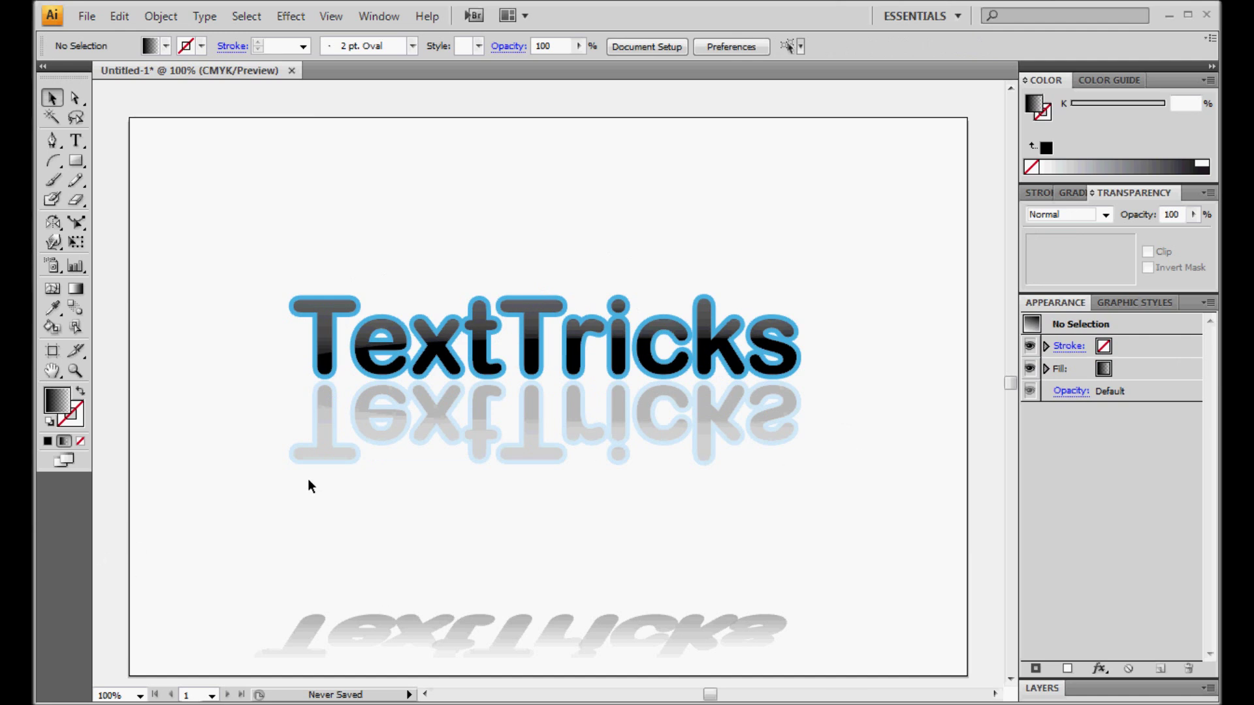
pyautogui.moveTo(271, 505); pyautogui.dragTo(820, 258)
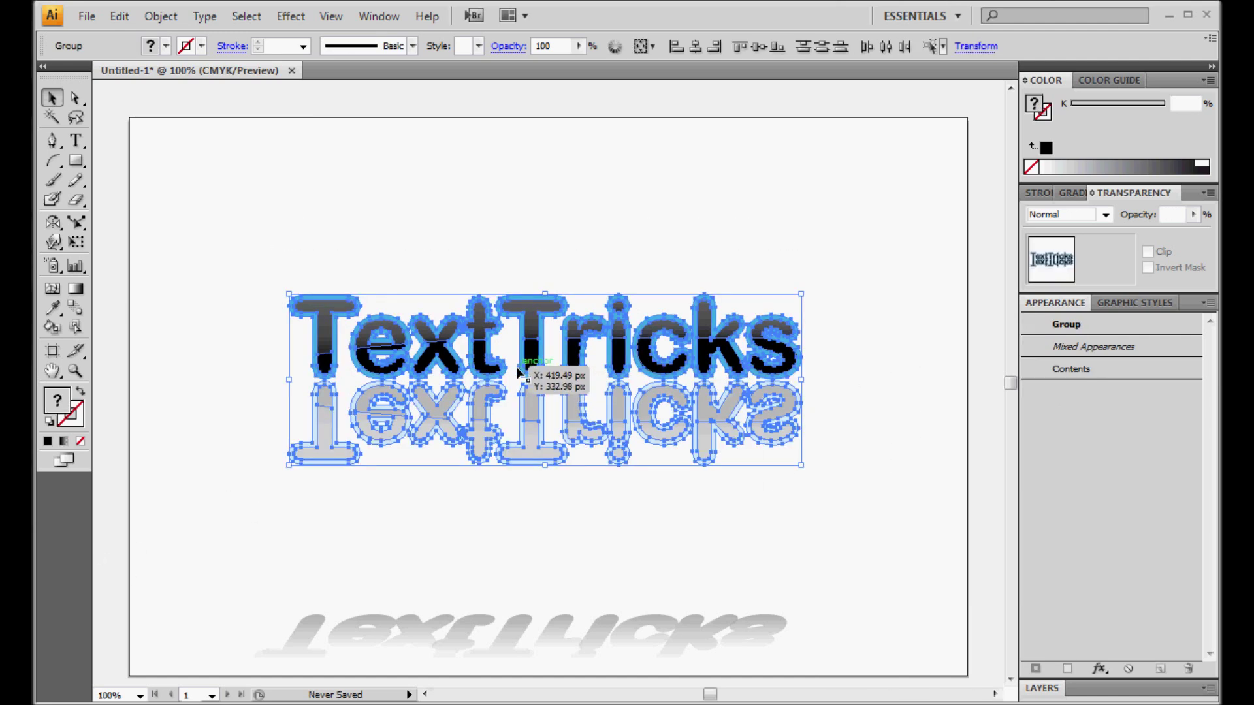
# Raise the lettering with its reflection, then move the slanted shadow up beneath them.
pyautogui.doubleClick(529, 361)
pyautogui.click(491, 474)
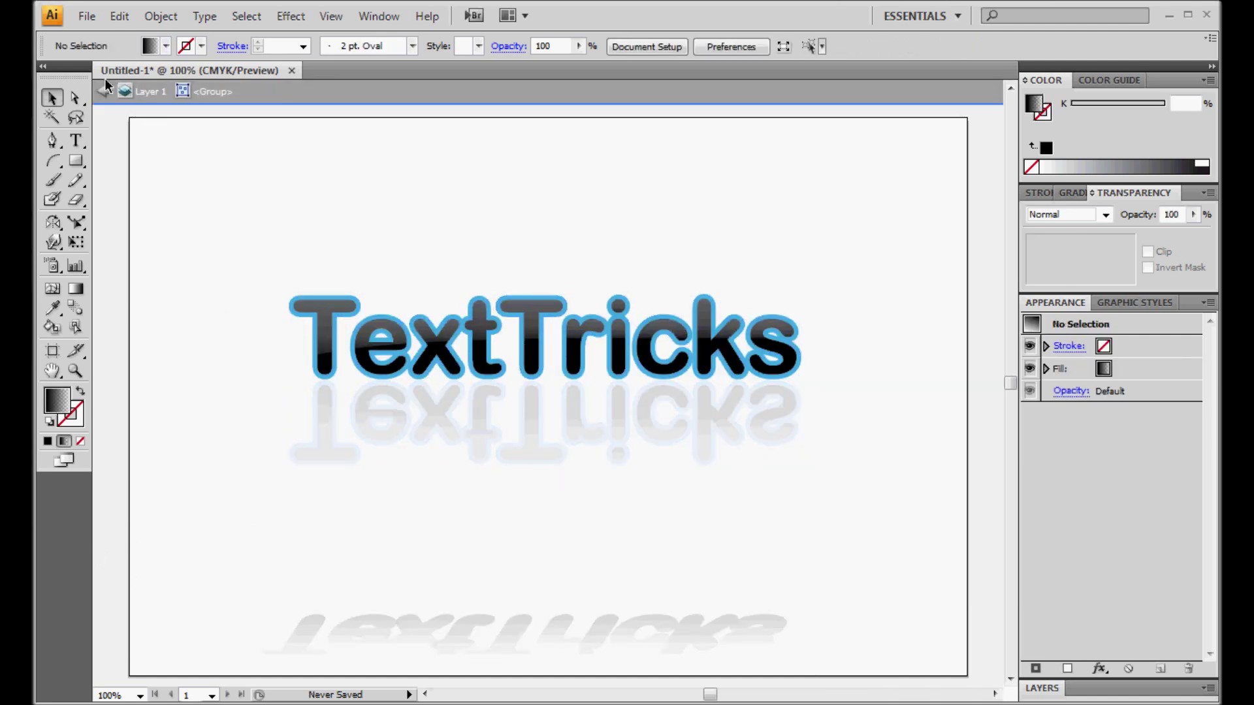
pyautogui.click(104, 89)
pyautogui.moveTo(248, 492); pyautogui.dragTo(848, 235)
pyautogui.moveTo(541, 308); pyautogui.dragTo(550, 211)
pyautogui.click(736, 434)
pyautogui.moveTo(566, 644); pyautogui.dragTo(577, 539)
# Copy and paste the top TextTricks lettering.
pyautogui.click(344, 166)
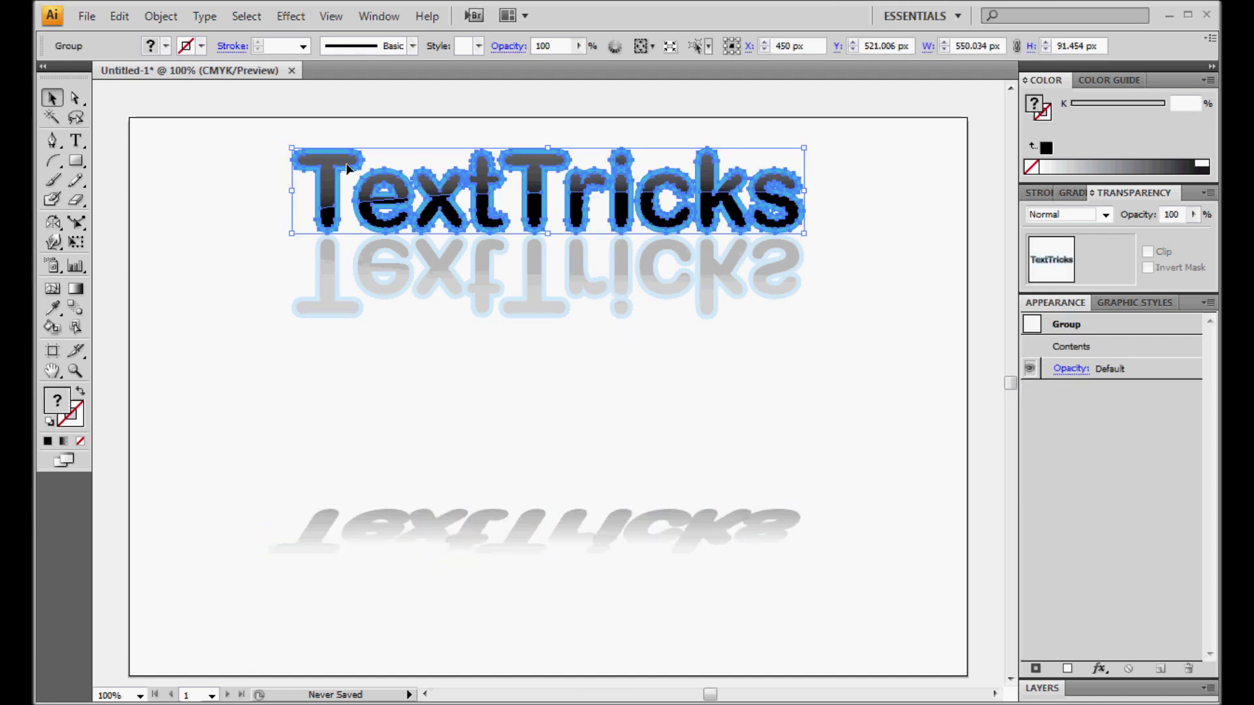
pyautogui.hotkey('ctrl', 'c')
pyautogui.hotkey('ctrl', 'v')
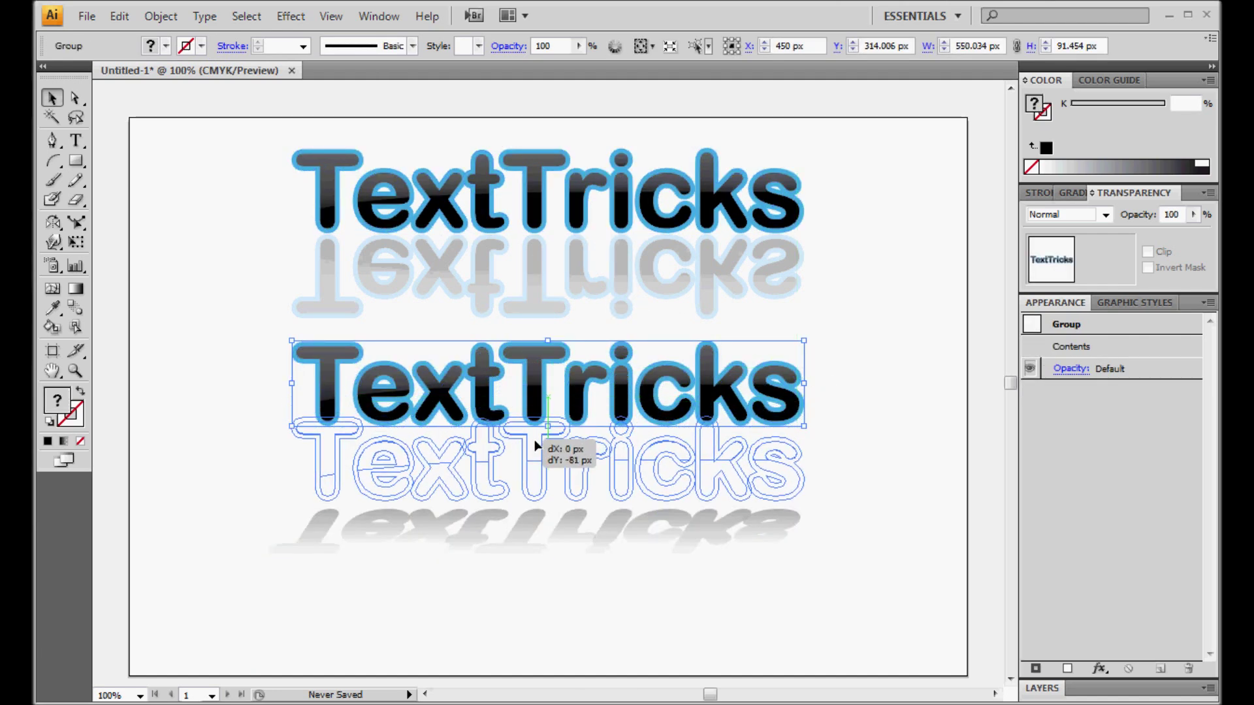